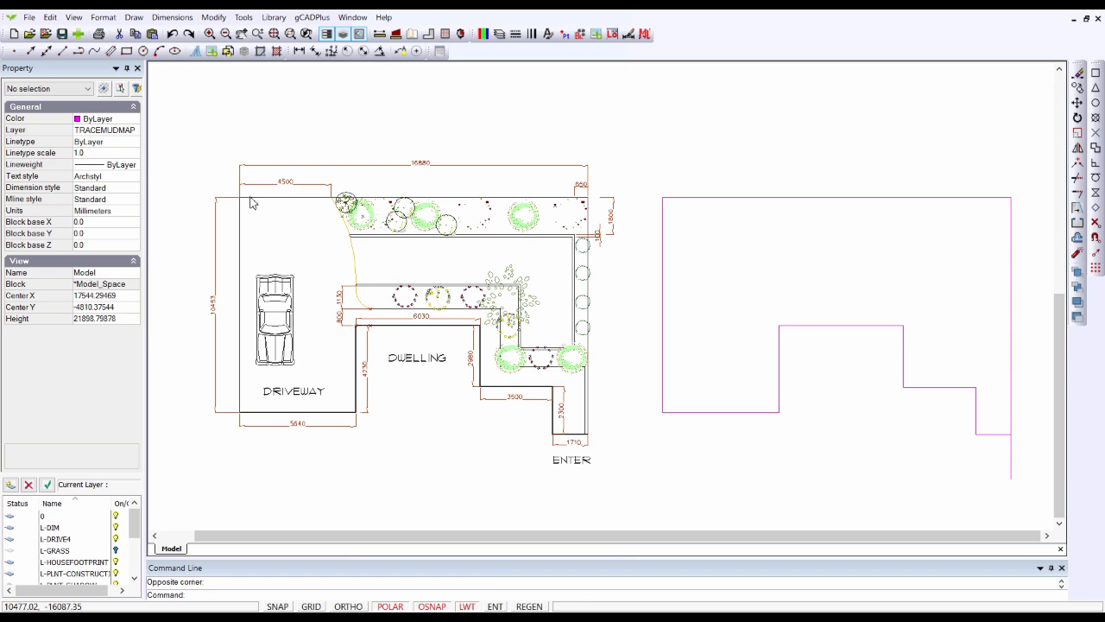
# Step: Offset the left boundary line of the magenta site outline 4500 mm inward, towards the dwelling
pyautogui.scroll(1, 286, 195)
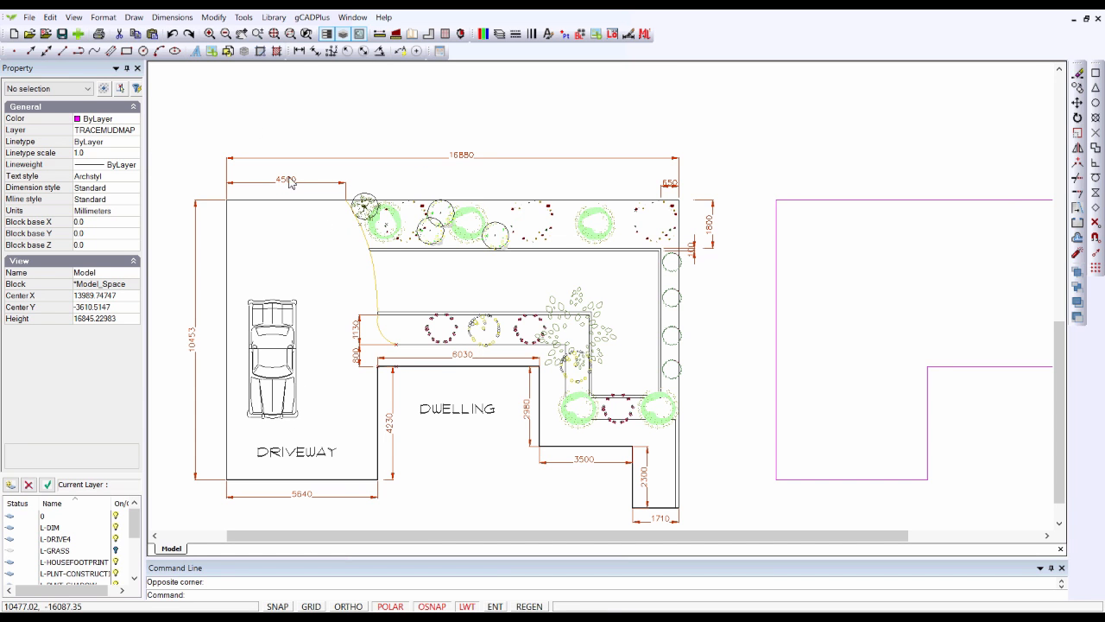
pyautogui.click(213, 17)
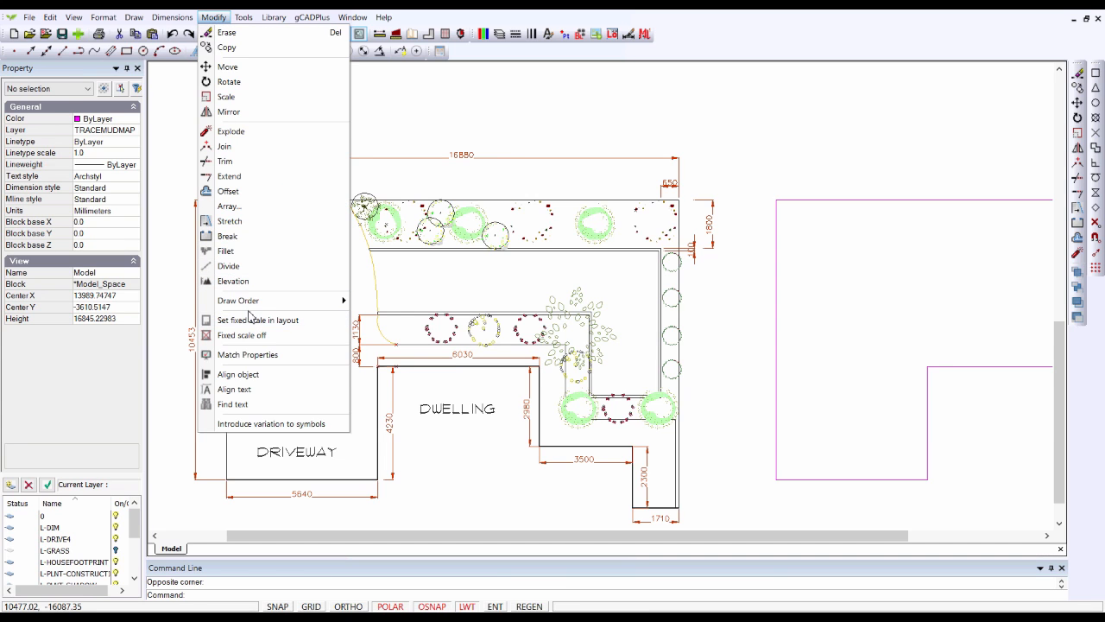
pyautogui.click(228, 191)
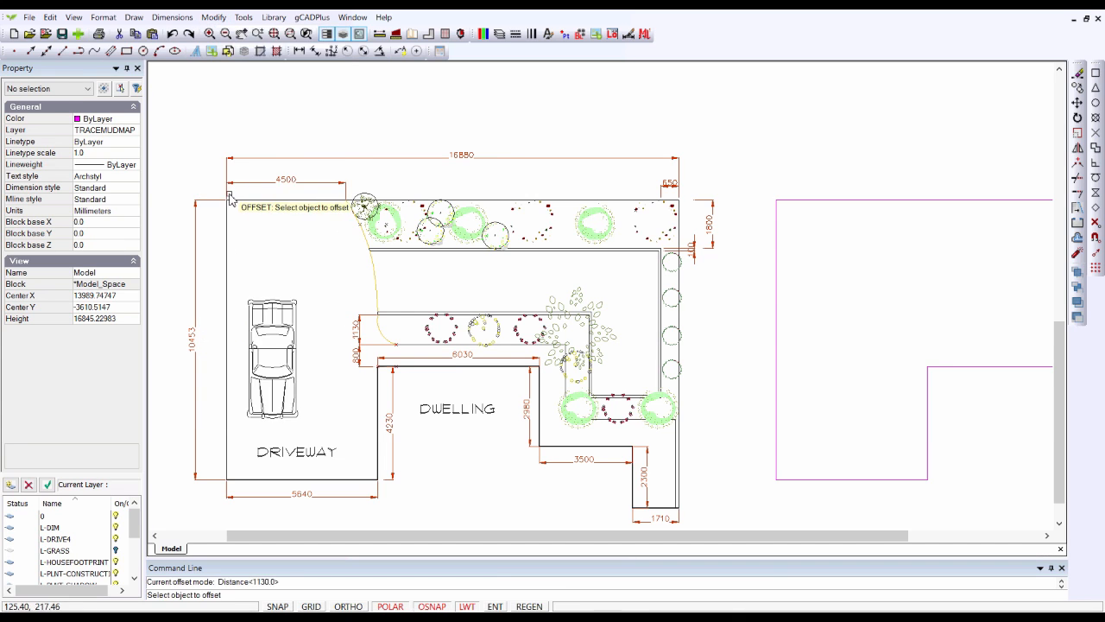
pyautogui.click(776, 347)
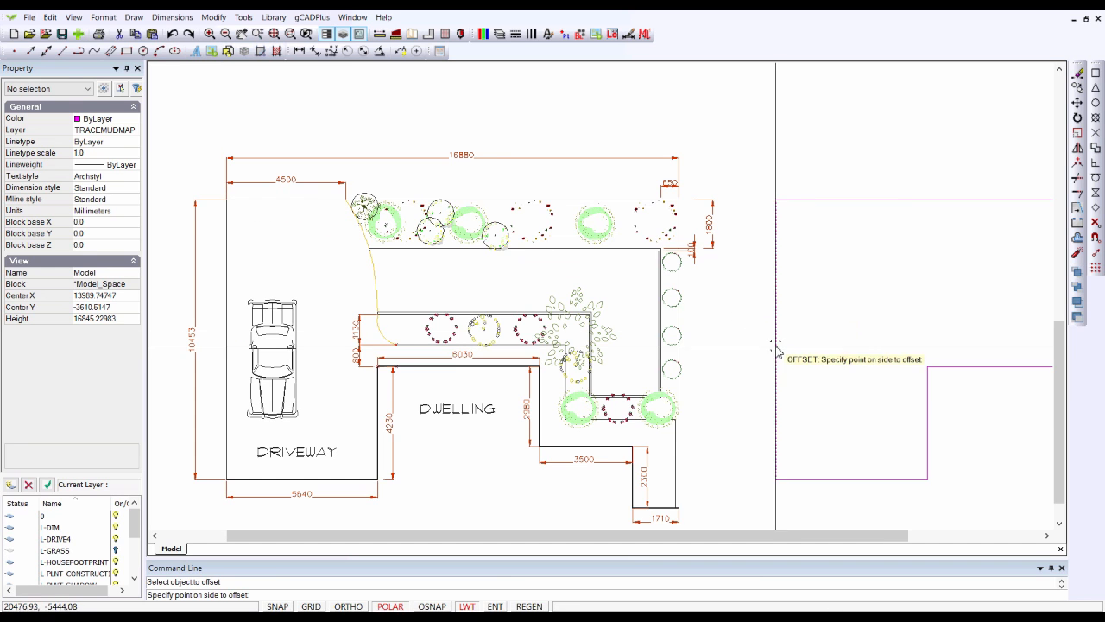
pyautogui.rightClick(812, 314)
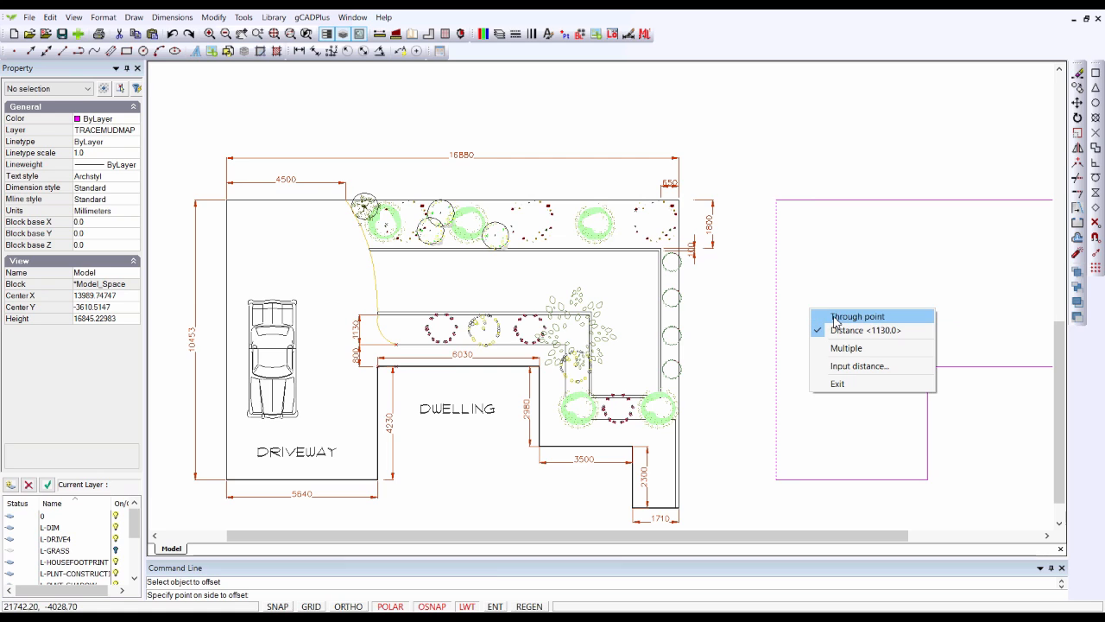
pyautogui.click(836, 320)
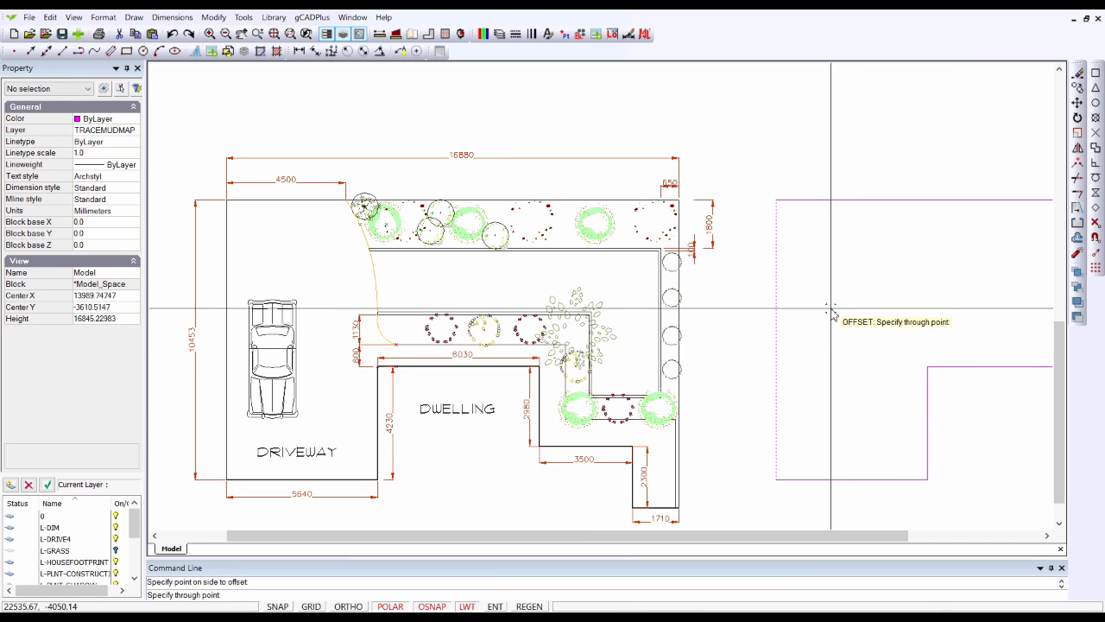
pyautogui.rightClick(832, 315)
pyautogui.click(853, 335)
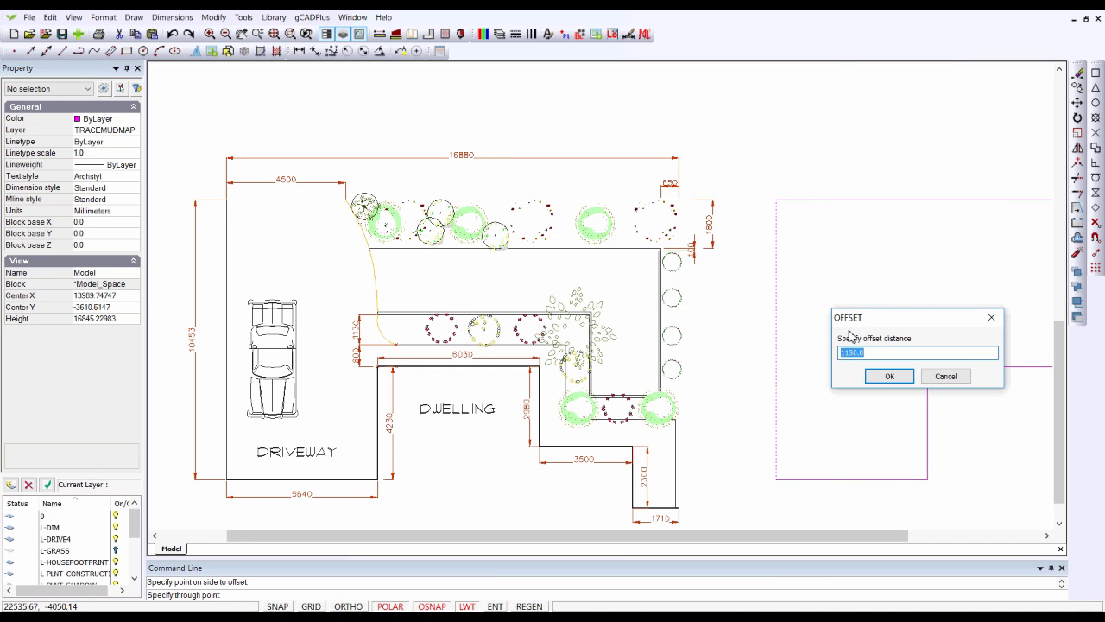
pyautogui.write('4')
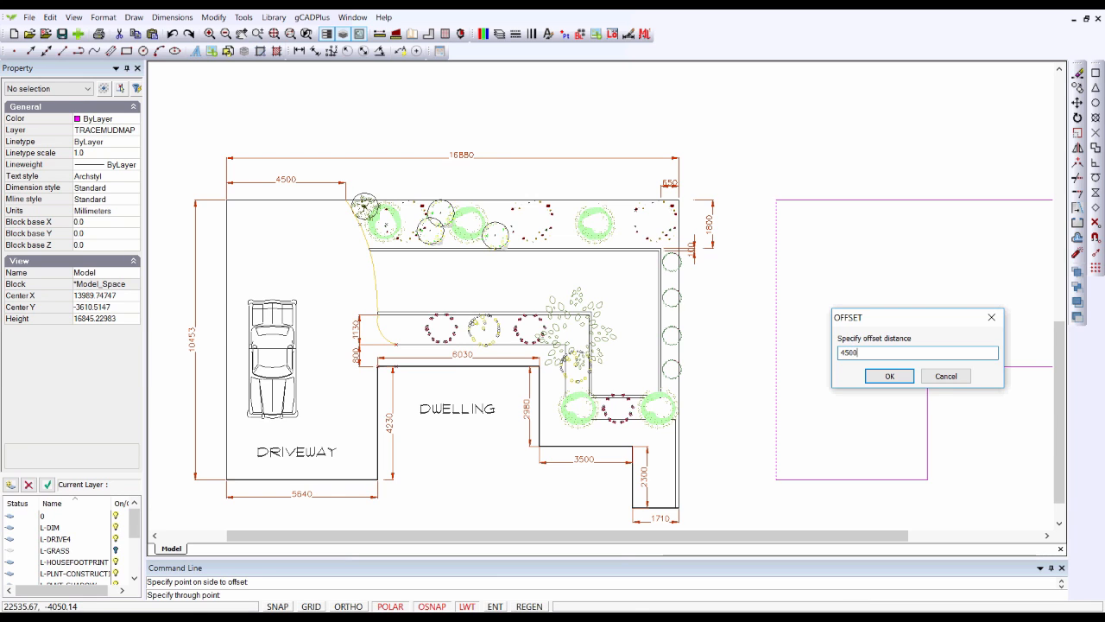
pyautogui.write('500')
pyautogui.press('Return')
pyautogui.click(849, 332)
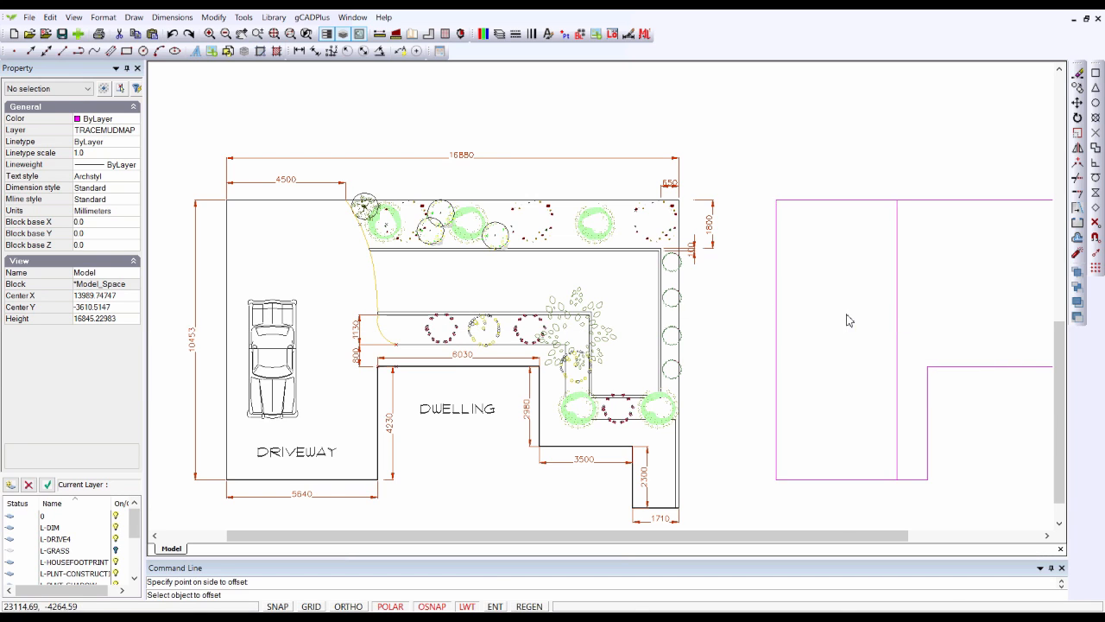
pyautogui.rightClick(844, 348)
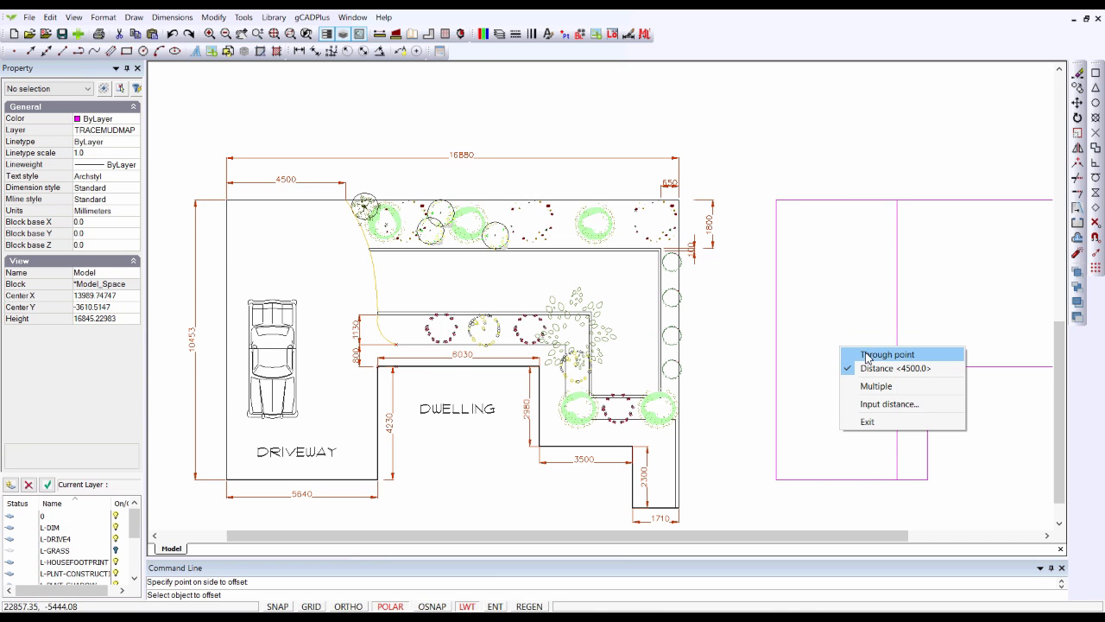
pyautogui.click(887, 422)
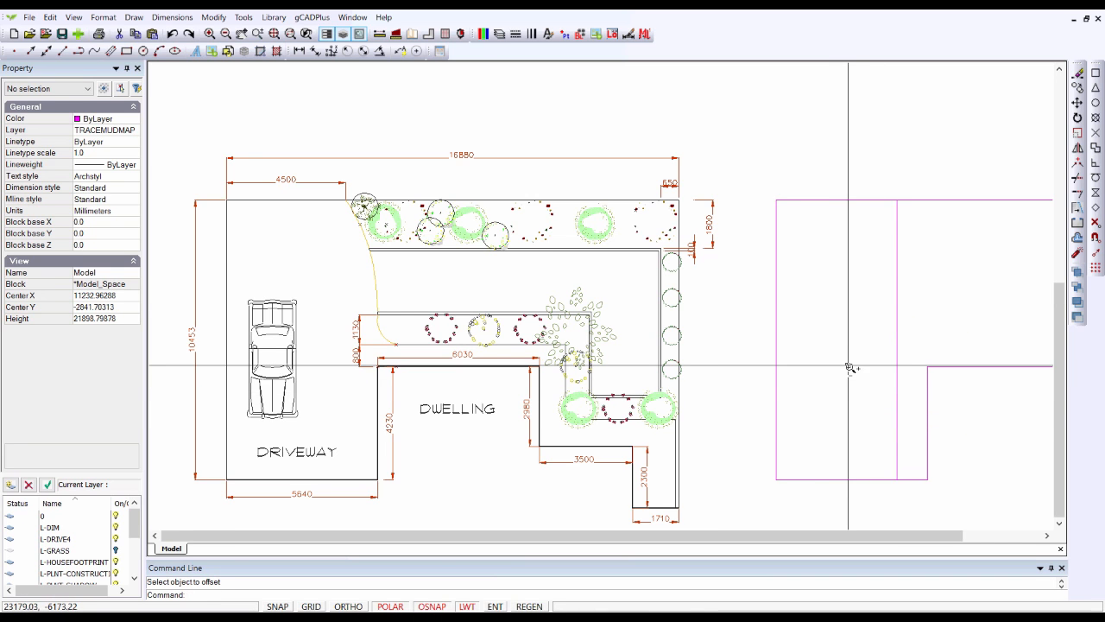
# Step: Offset the magenta outline's stepped dwelling wall line 800 mm outward into the garden area
pyautogui.scroll(-1, 849, 366)
pyautogui.moveTo(846, 366); pyautogui.dragTo(548, 333, button='middle')
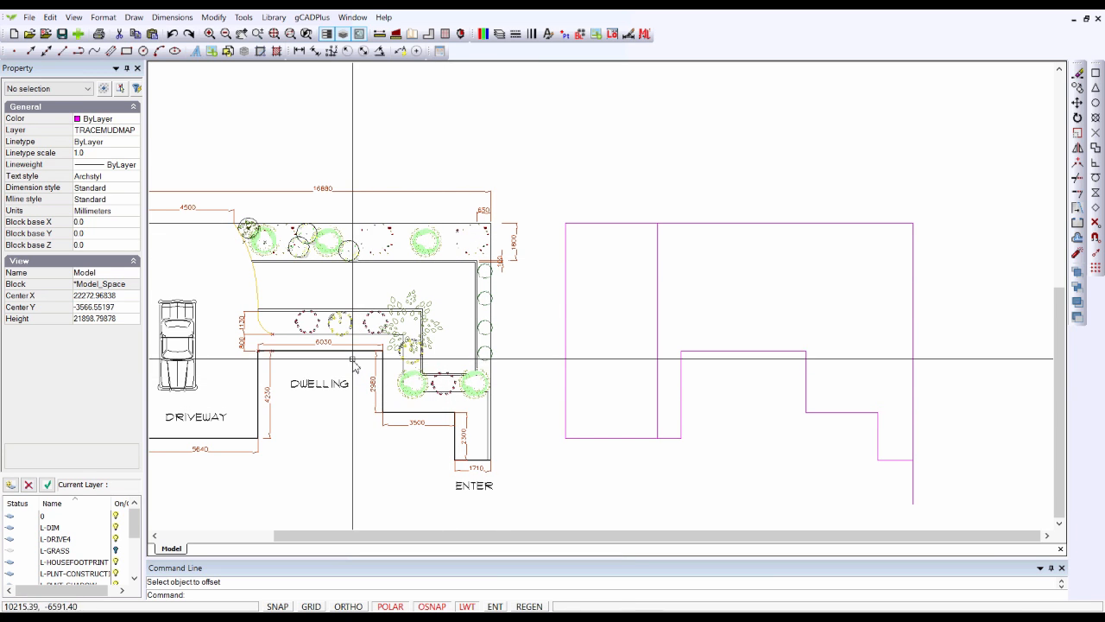
pyautogui.scroll(2, 349, 384)
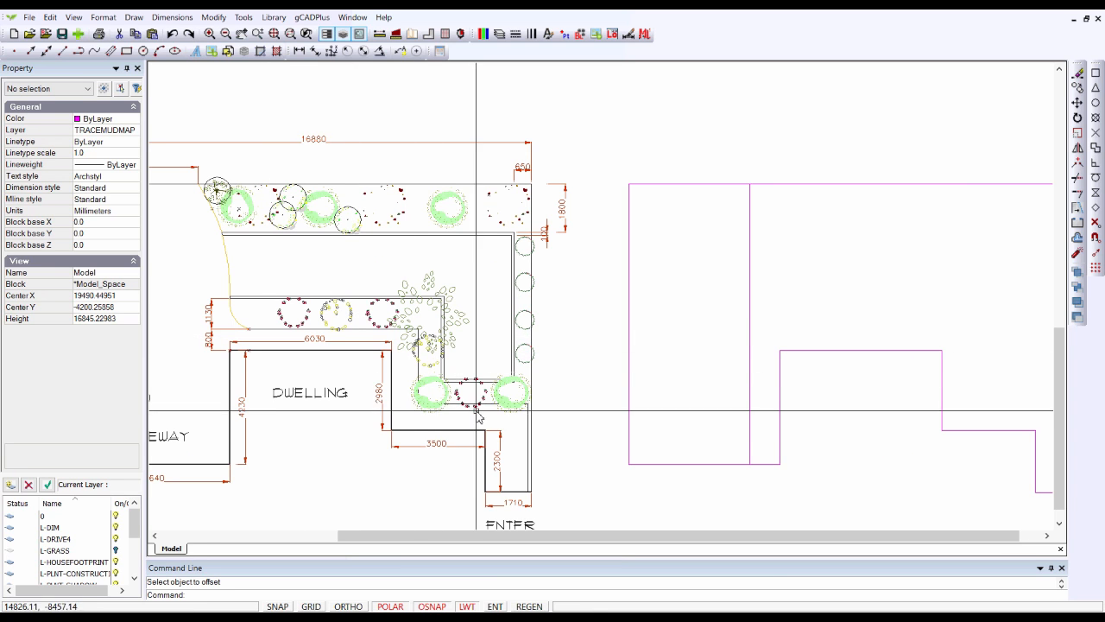
pyautogui.scroll(-2, 499, 425)
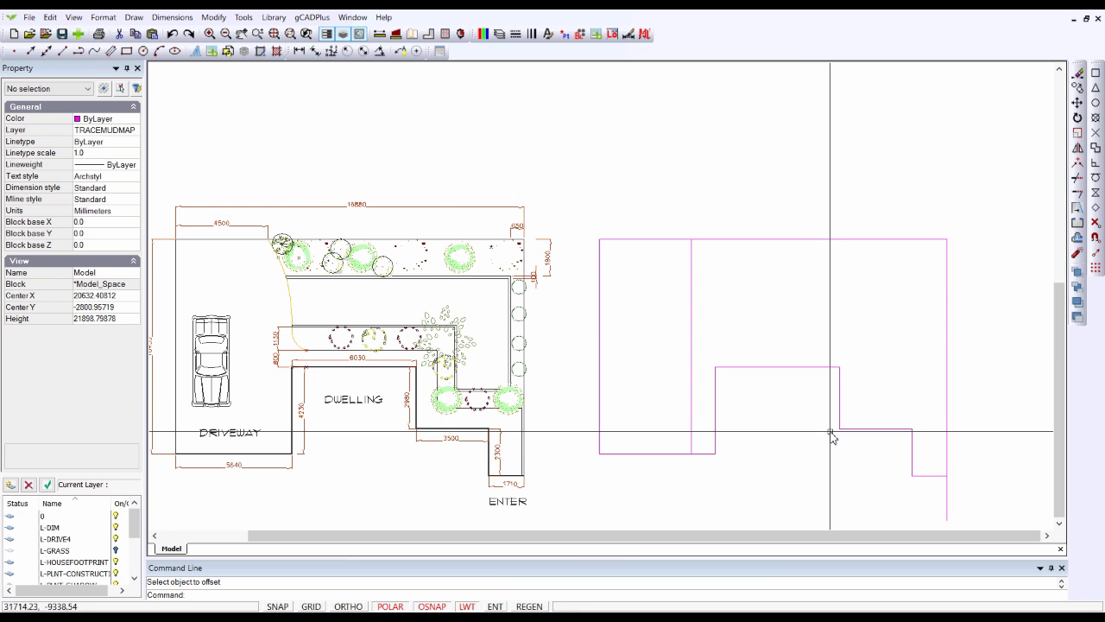
pyautogui.scroll(1, 281, 362)
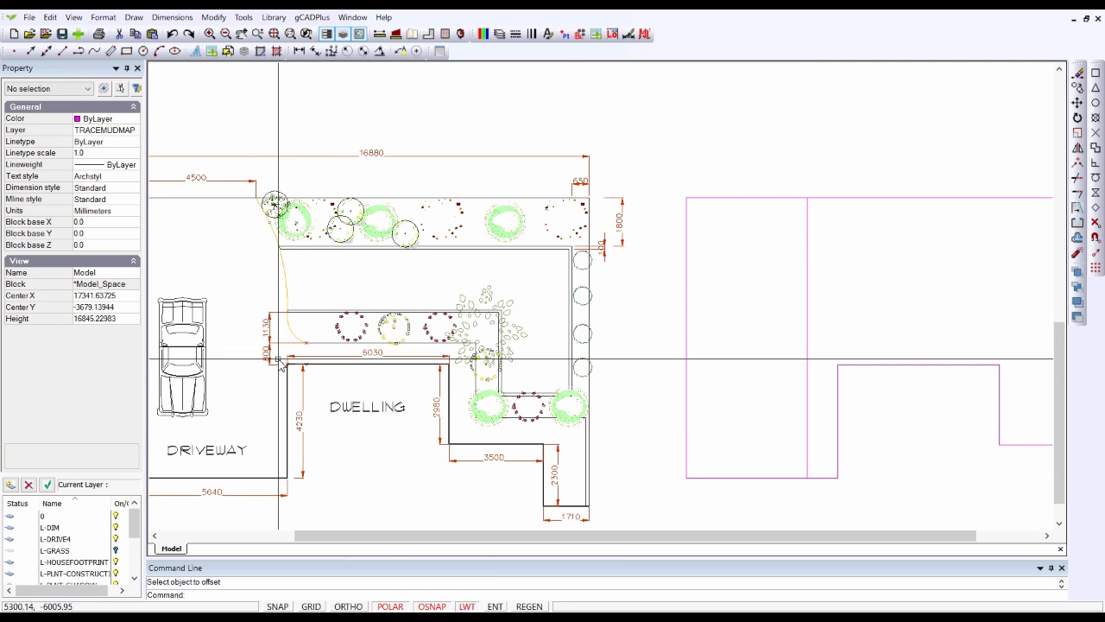
pyautogui.scroll(-1, 292, 362)
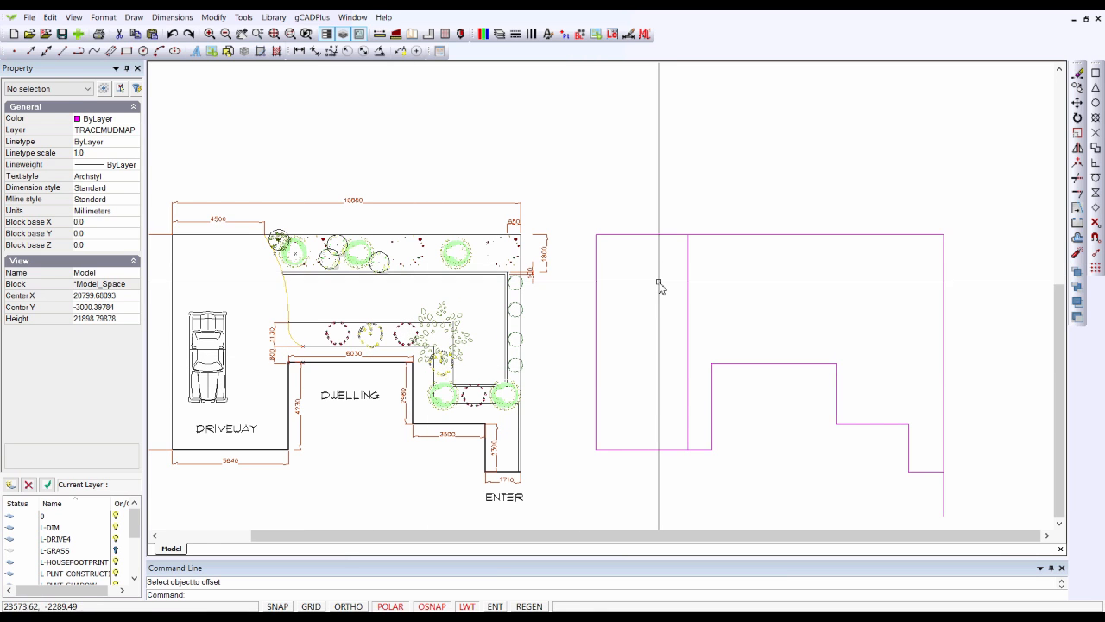
pyautogui.rightClick(635, 197)
pyautogui.click(659, 207)
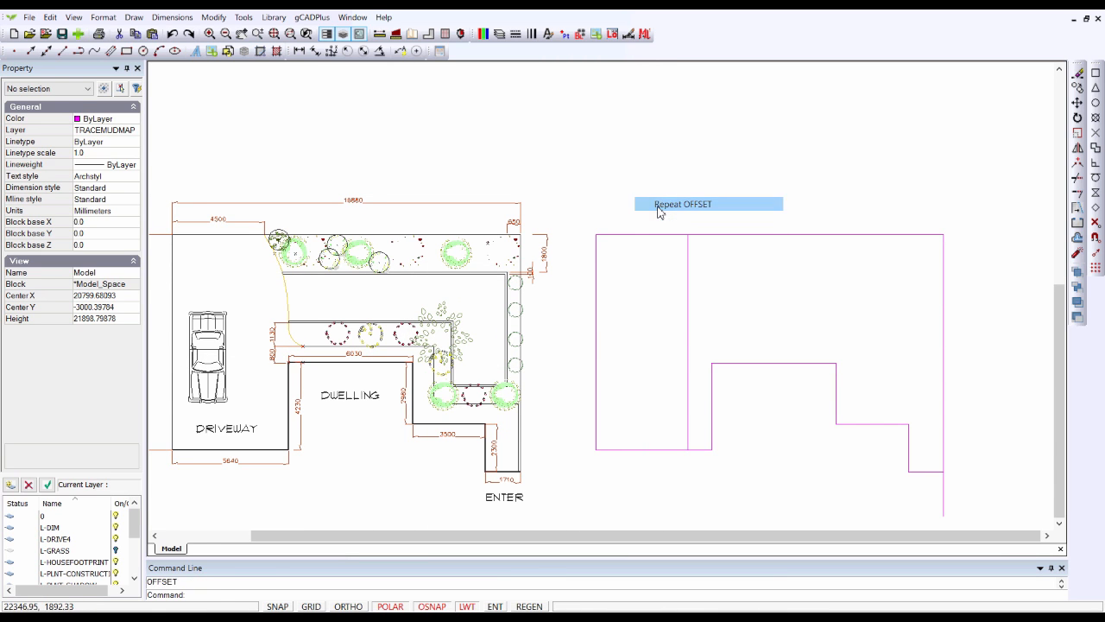
pyautogui.click(792, 364)
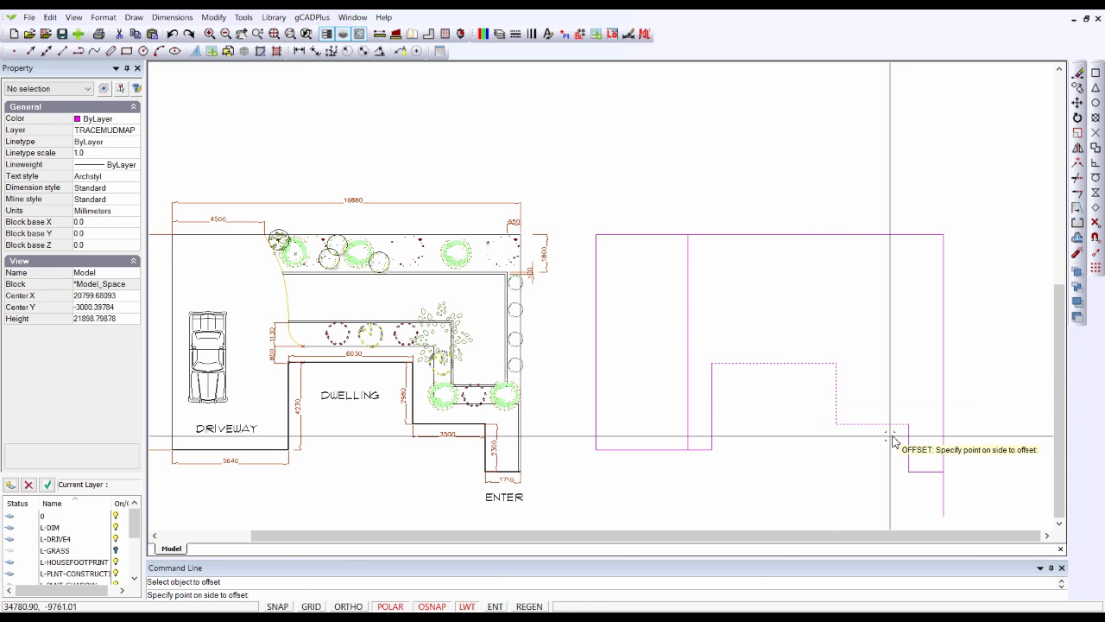
pyautogui.rightClick(749, 282)
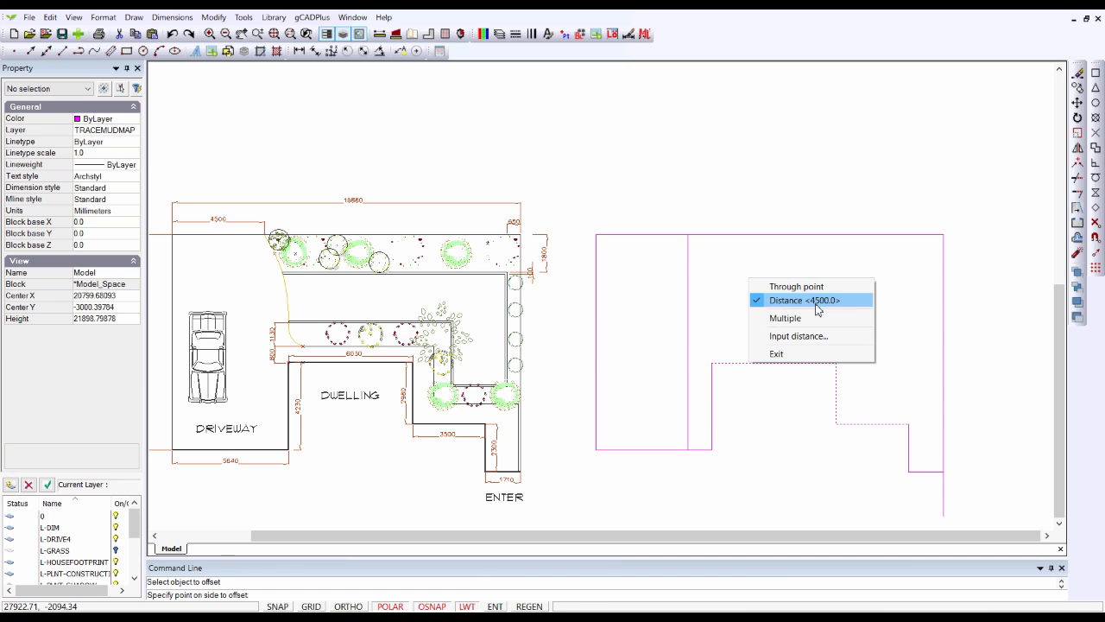
pyautogui.click(777, 286)
pyautogui.rightClick(789, 290)
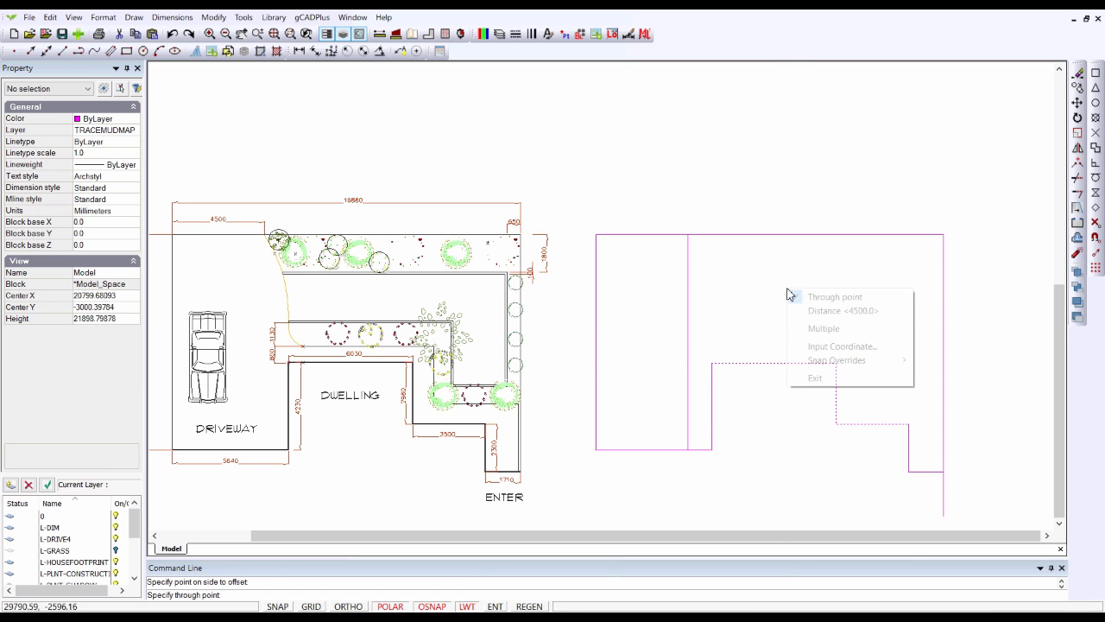
pyautogui.click(804, 313)
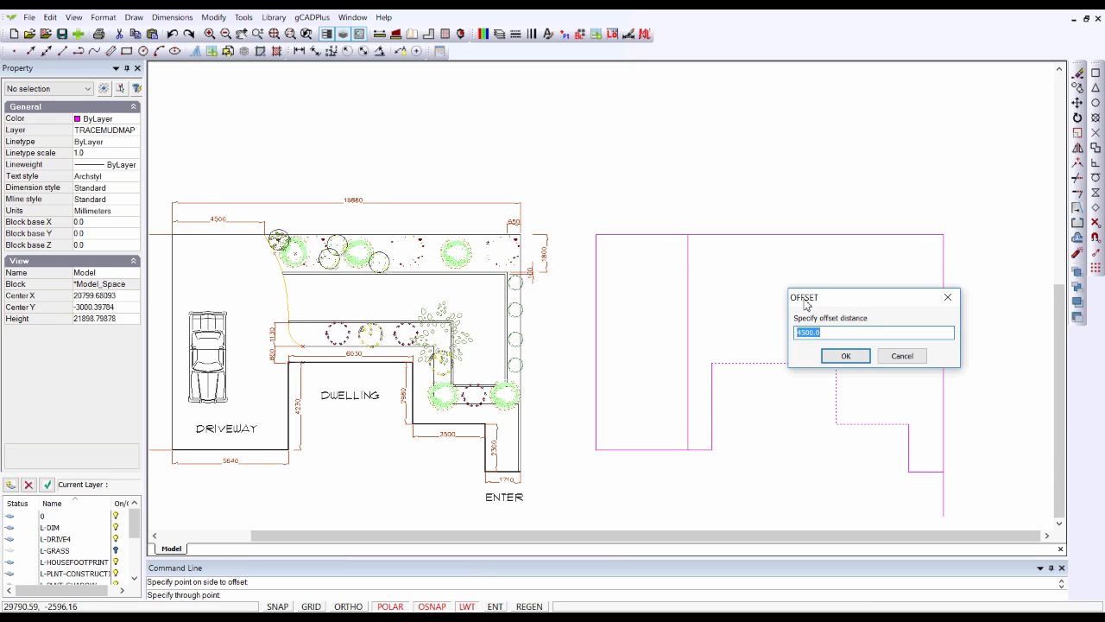
pyautogui.write('800')
pyautogui.press('Return')
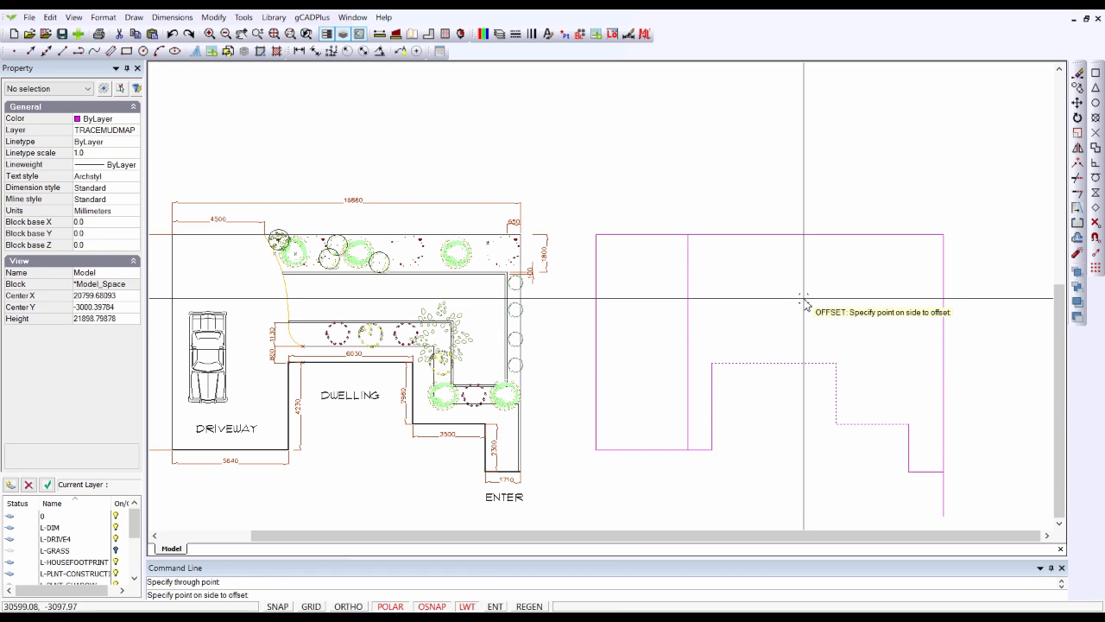
pyautogui.click(780, 350)
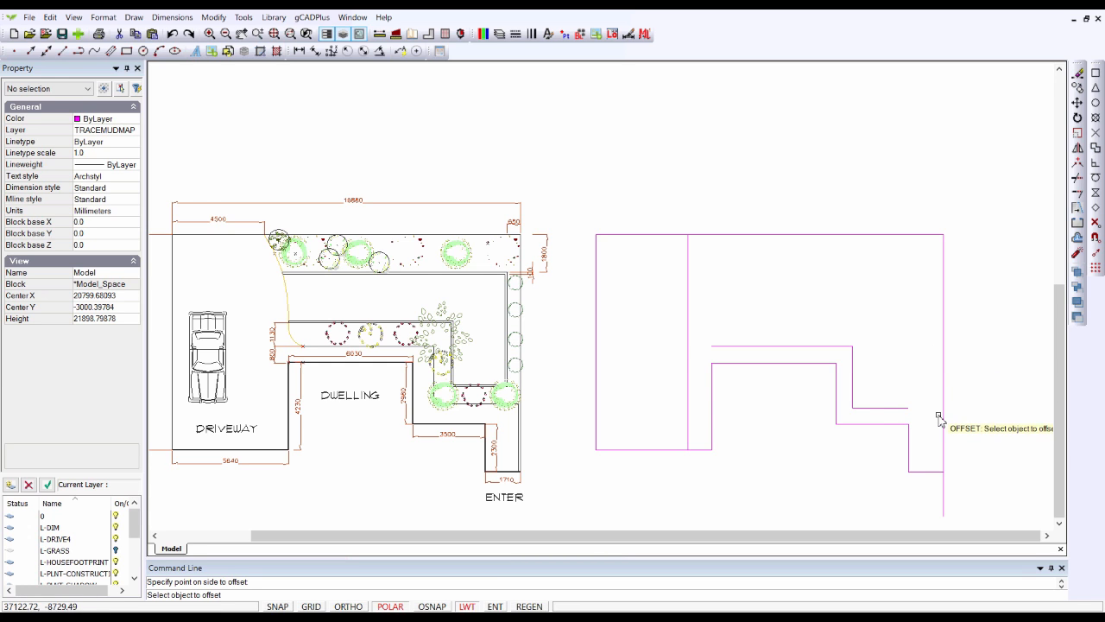
pyautogui.rightClick(798, 279)
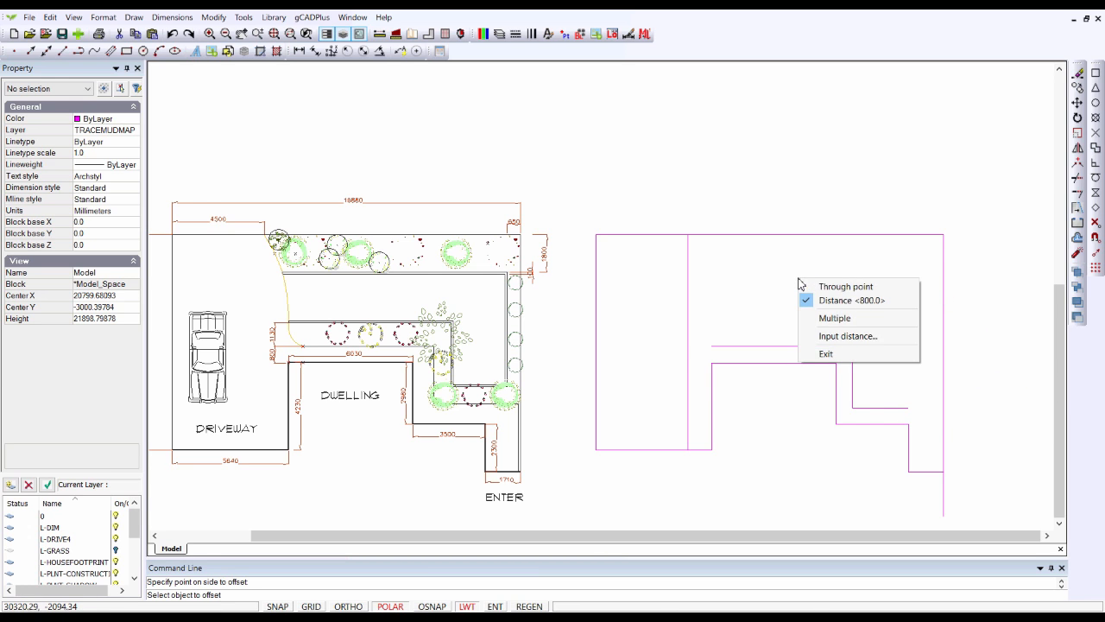
pyautogui.click(827, 354)
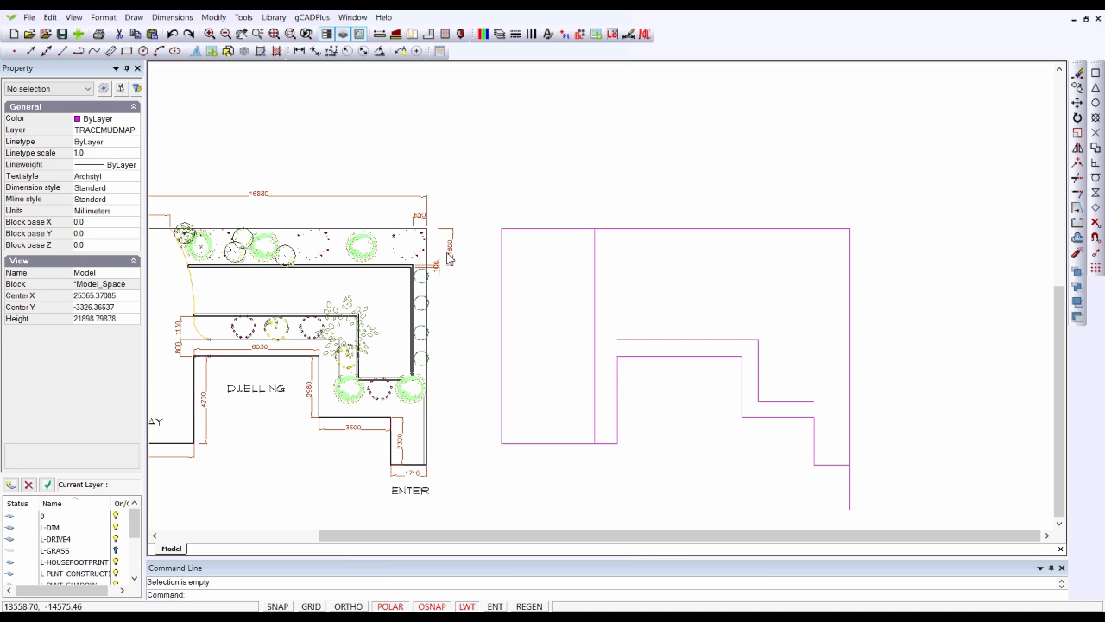
pyautogui.scroll(1, 438, 252)
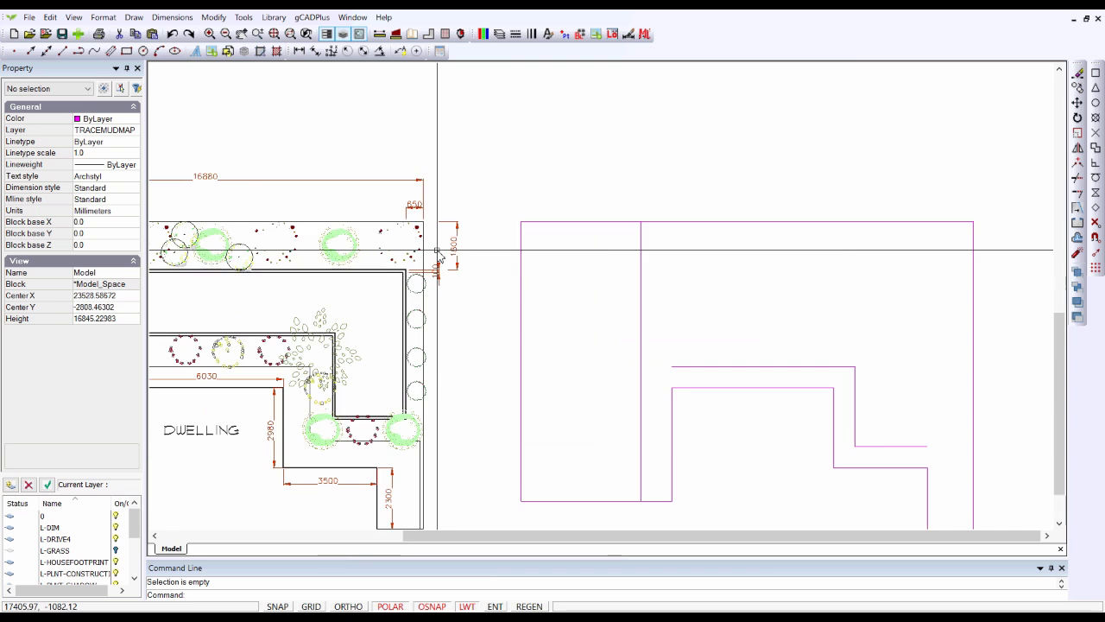
pyautogui.scroll(-1, 438, 253)
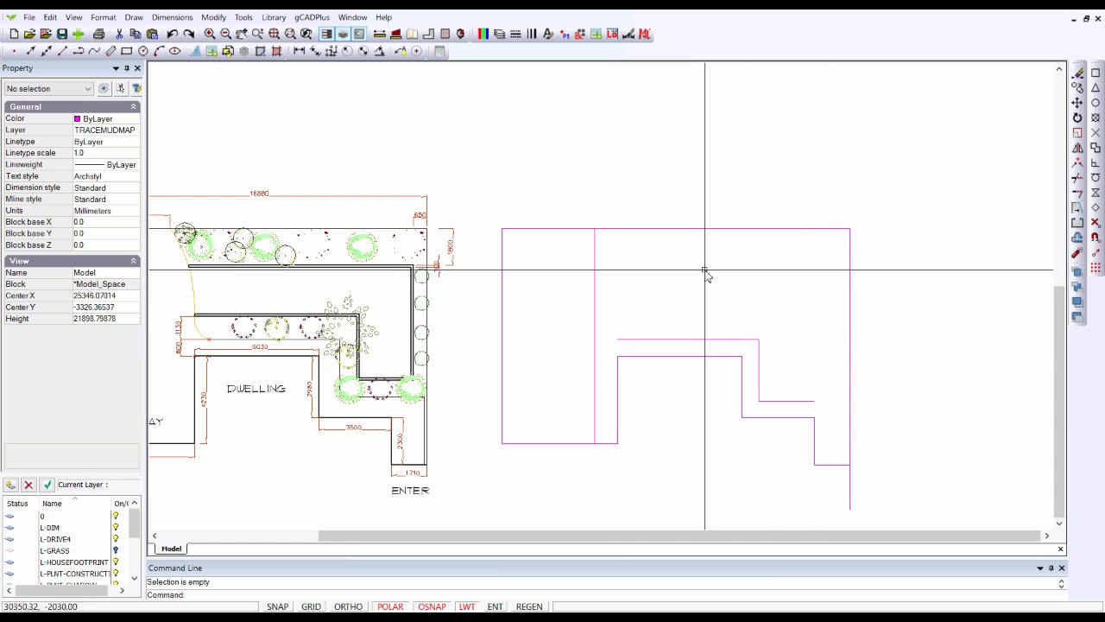
pyautogui.rightClick(506, 136)
pyautogui.click(539, 144)
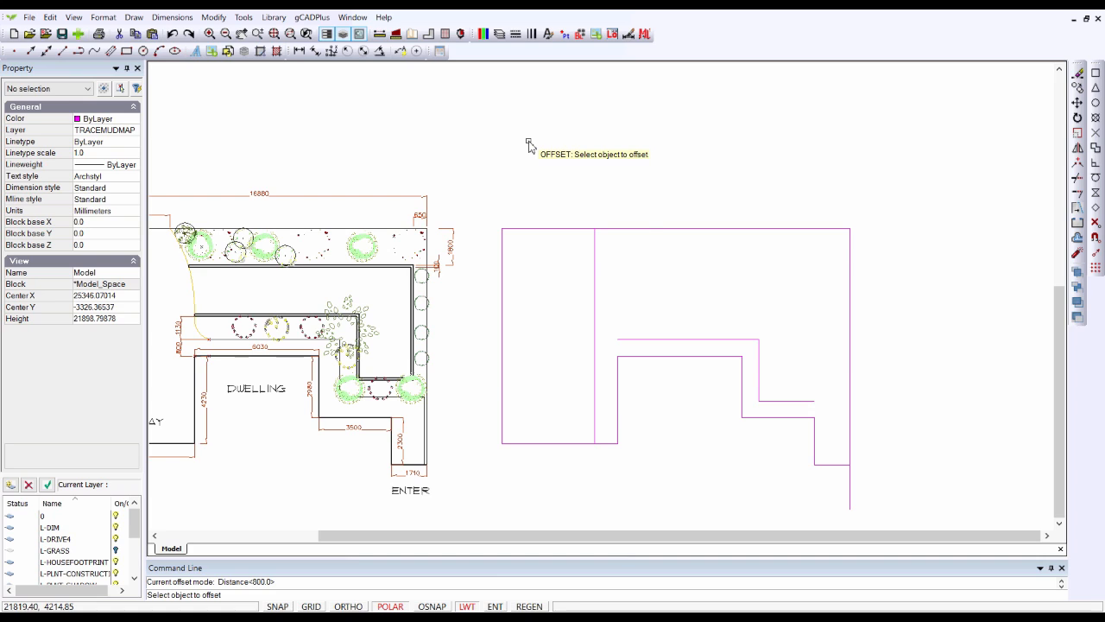
pyautogui.rightClick(529, 141)
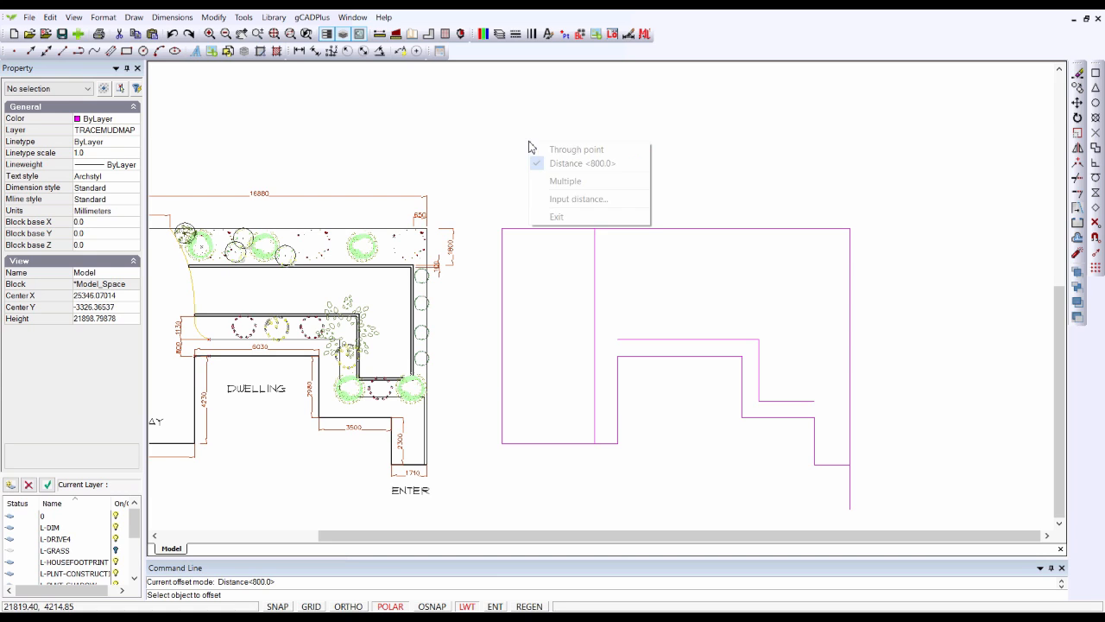
pyautogui.click(572, 151)
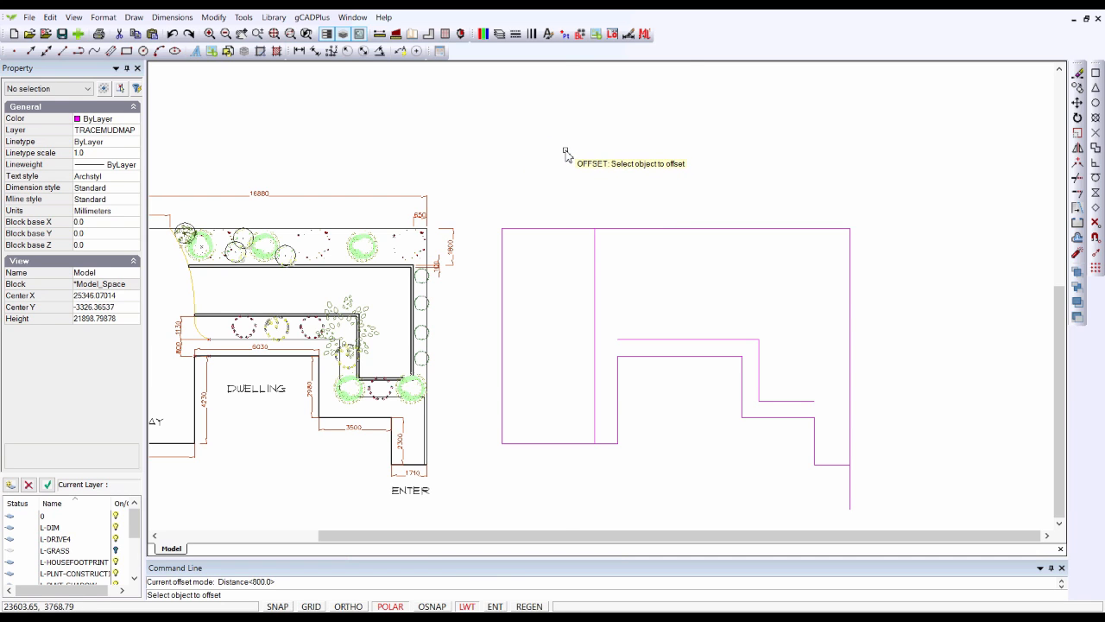
pyautogui.press('Escape')
pyautogui.press('F3')
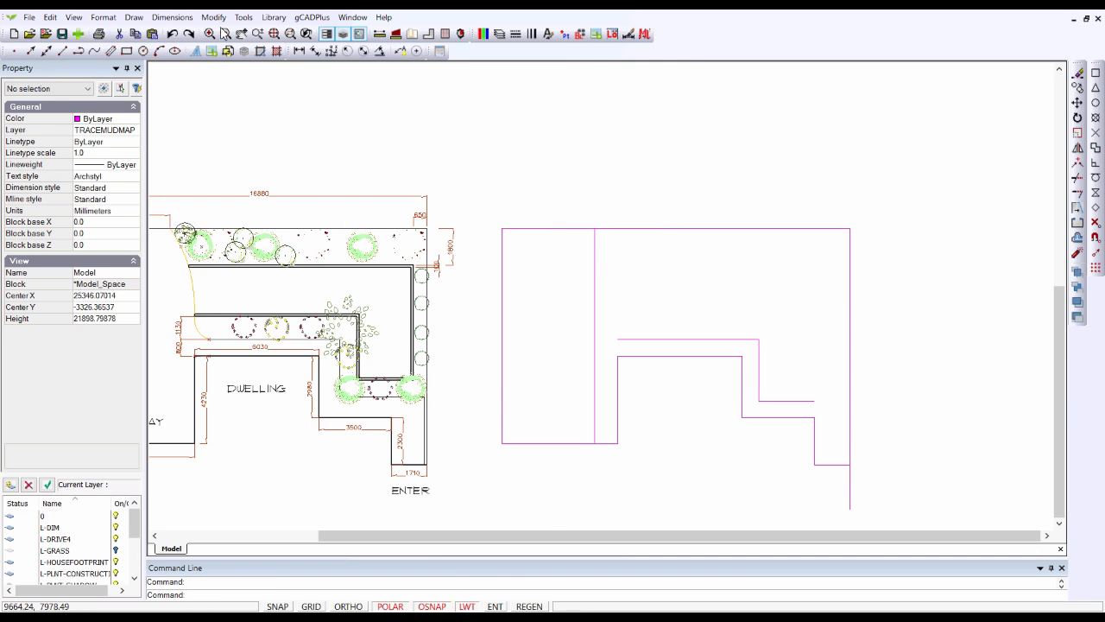
# Step: Offset the top boundary line of the magenta site outline 1800 mm inward, towards the dwelling
pyautogui.click(219, 18)
pyautogui.click(235, 180)
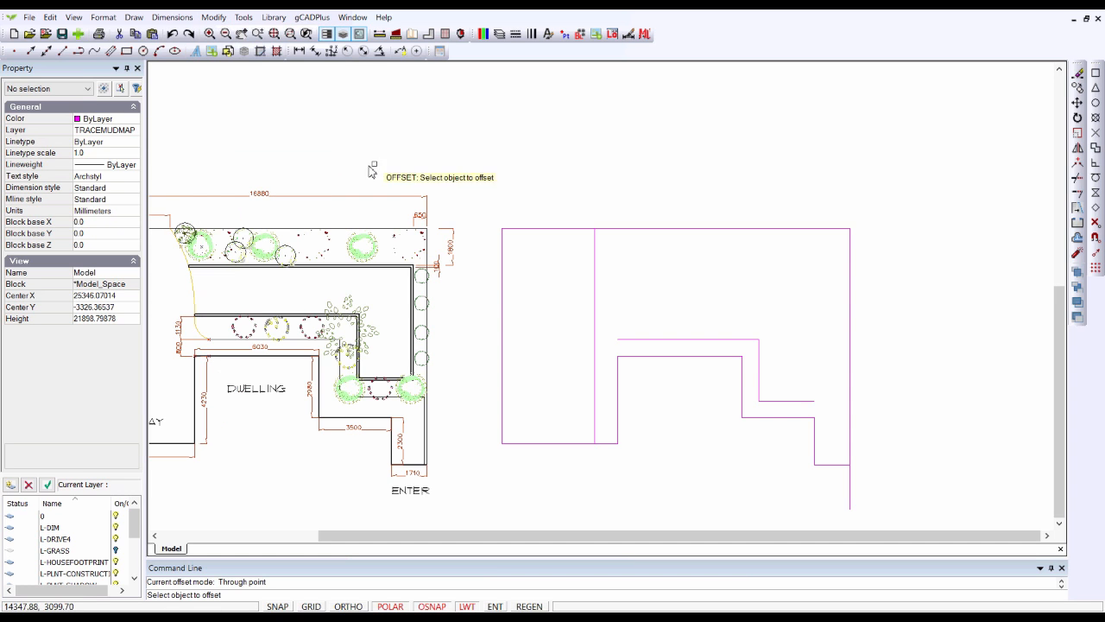
pyautogui.click(679, 228)
pyautogui.press('F3')
pyautogui.rightClick(671, 192)
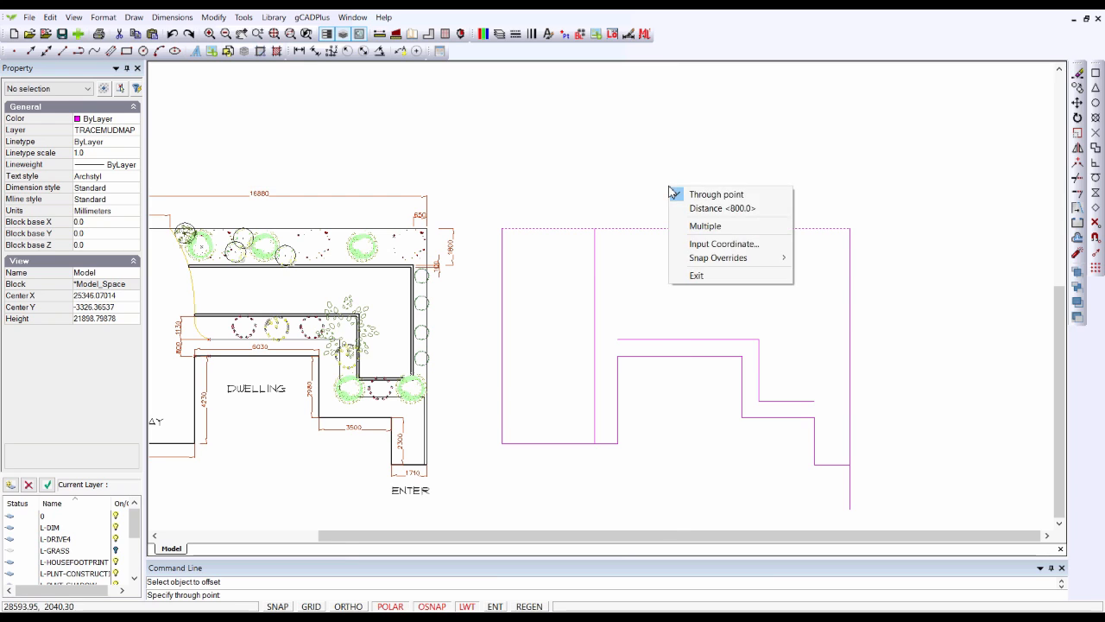
pyautogui.click(702, 209)
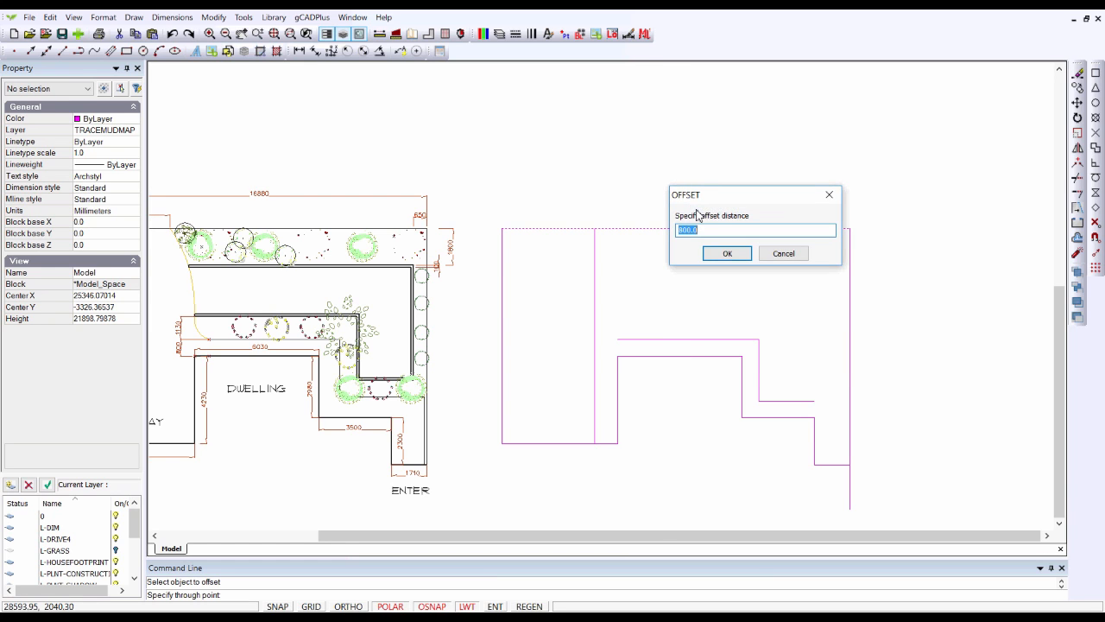
pyautogui.write('1800')
pyautogui.click(725, 254)
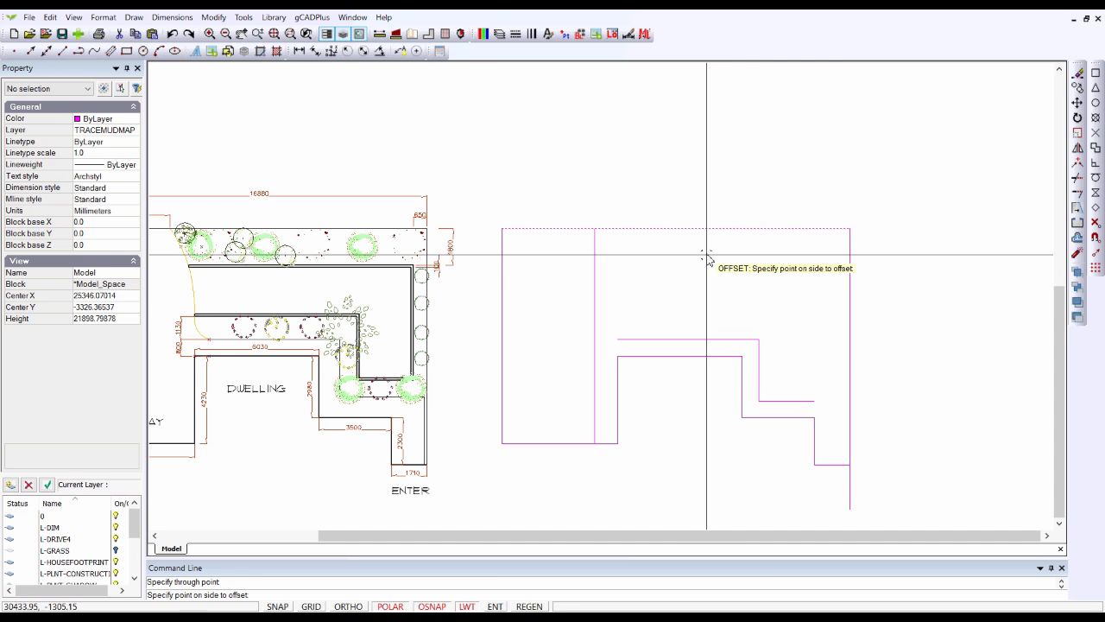
pyautogui.click(705, 260)
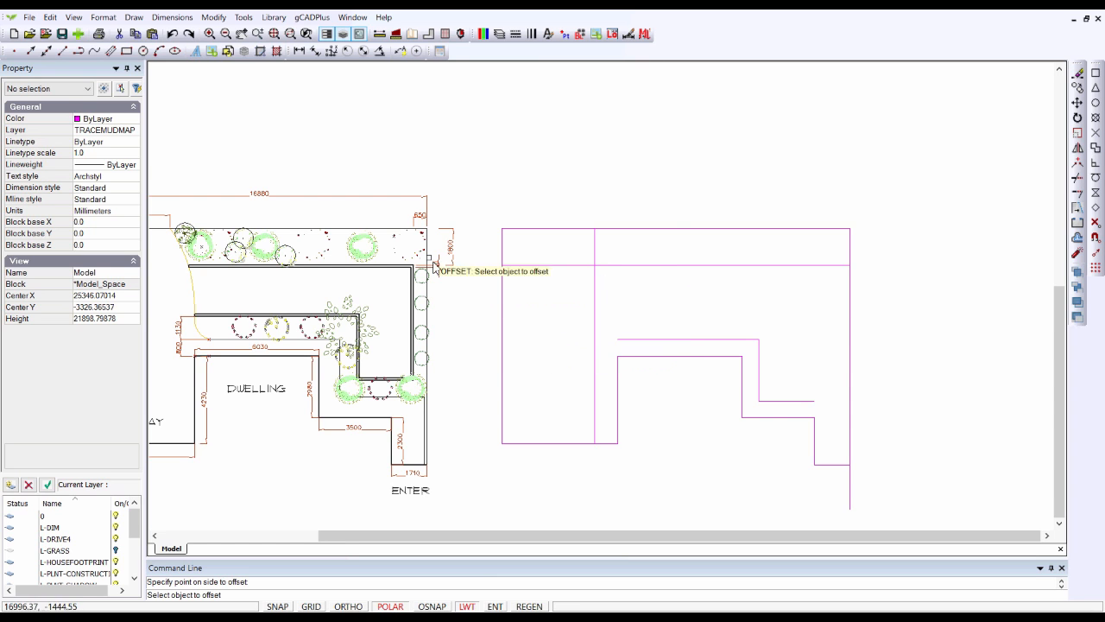
# Step: Offset the right boundary line of the magenta site outline 650 mm inward, towards the dwelling
pyautogui.rightClick(618, 140)
pyautogui.click(643, 146)
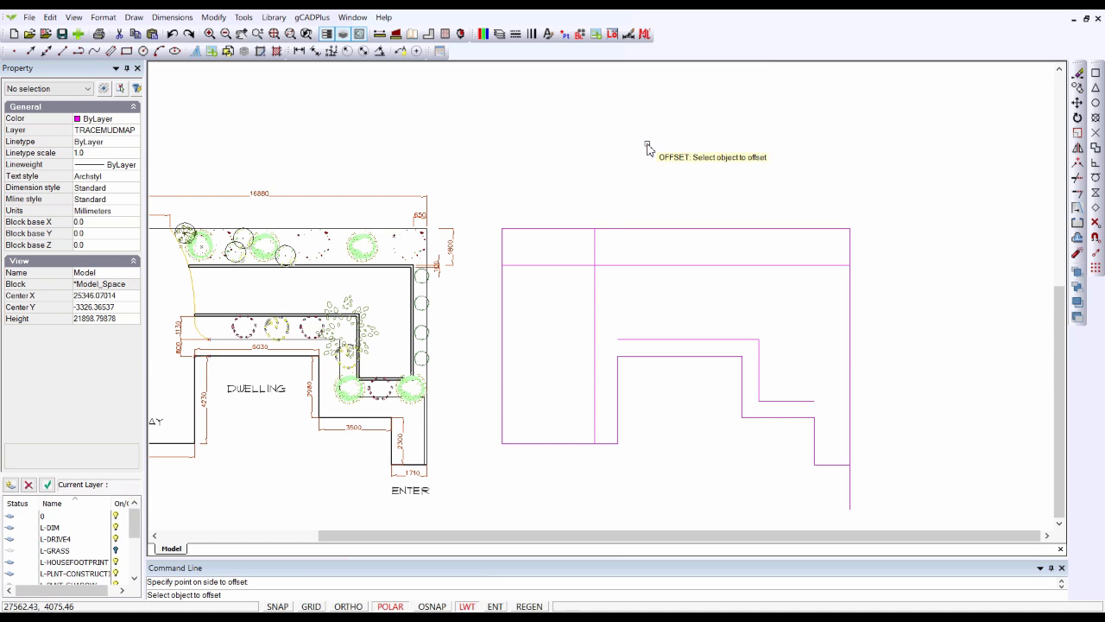
pyautogui.rightClick(647, 145)
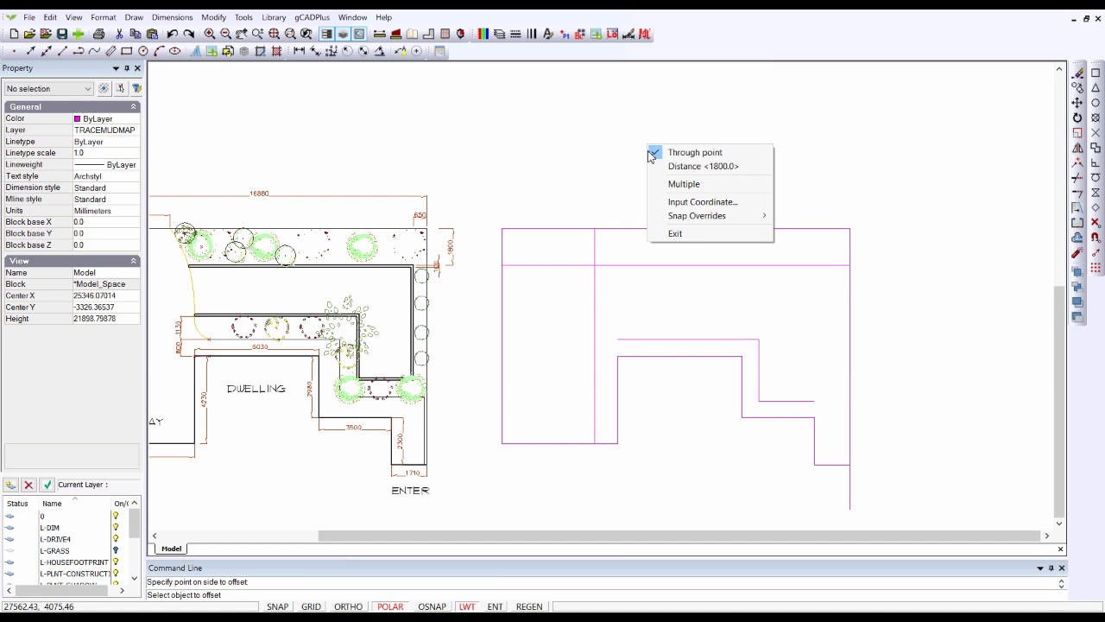
pyautogui.click(692, 167)
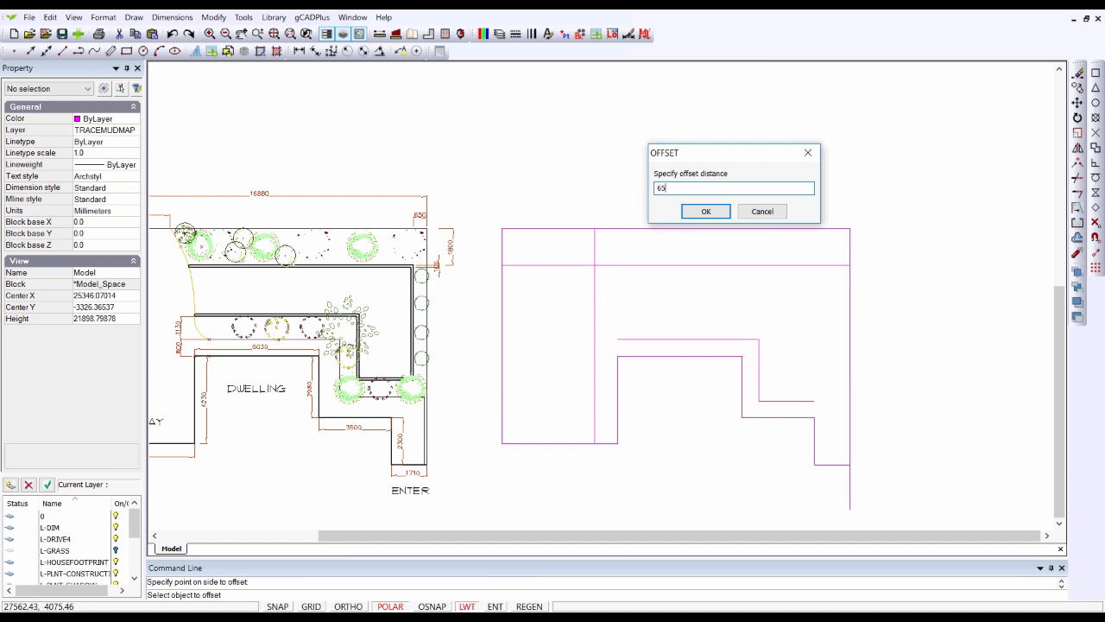
pyautogui.click(702, 213)
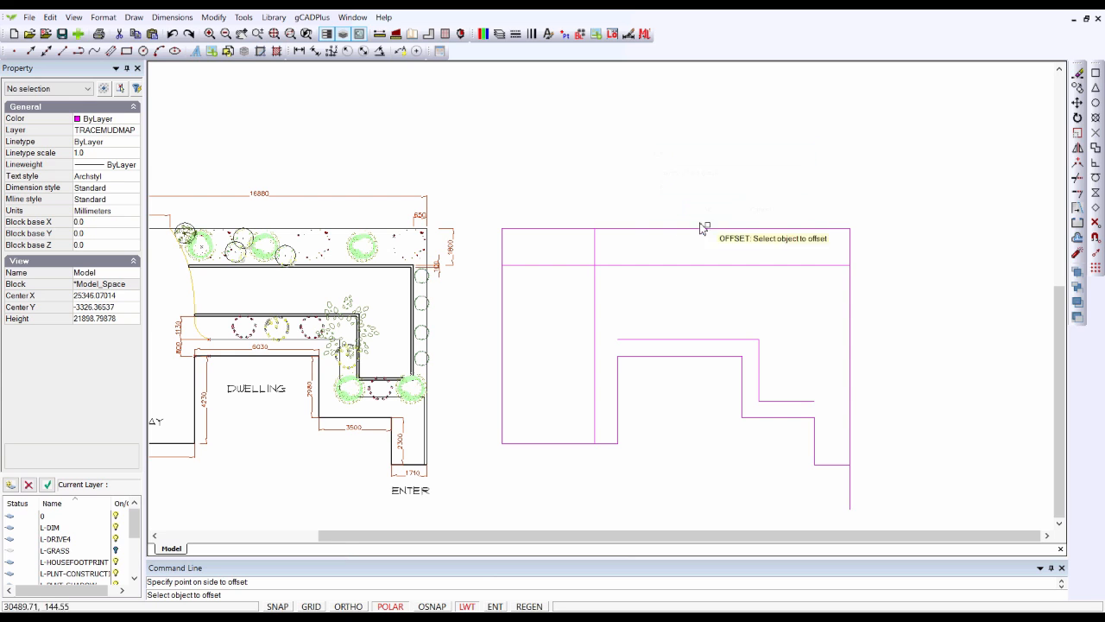
pyautogui.click(850, 380)
pyautogui.click(839, 386)
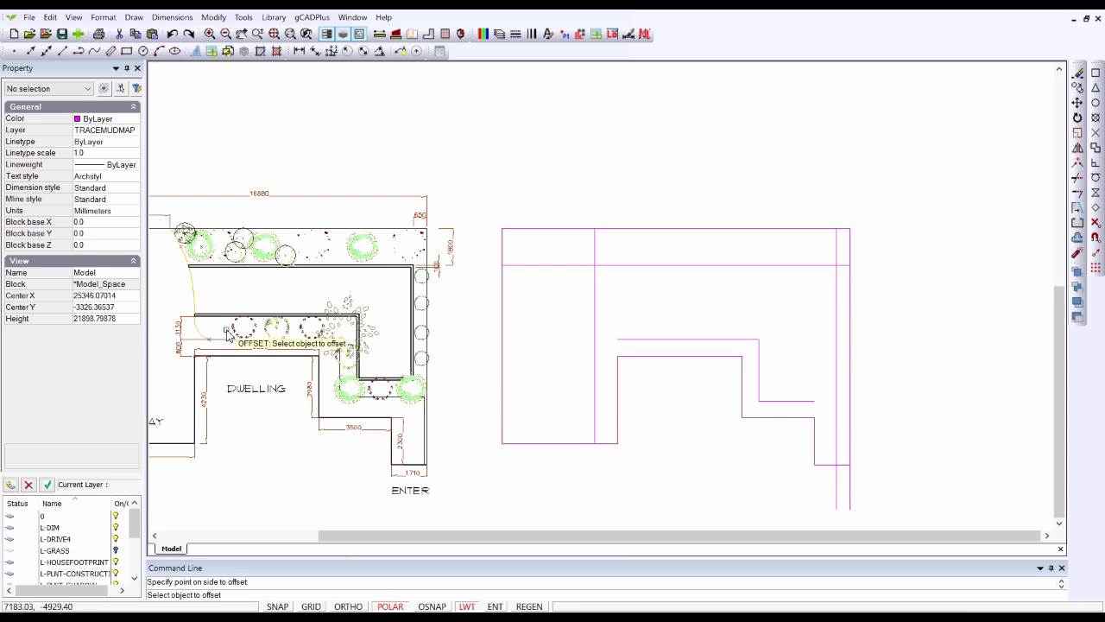
# Step: Offset the stepped garden line beside the dwelling wall a further 1000 mm outward into the garden and end the Offset command
pyautogui.click(682, 339)
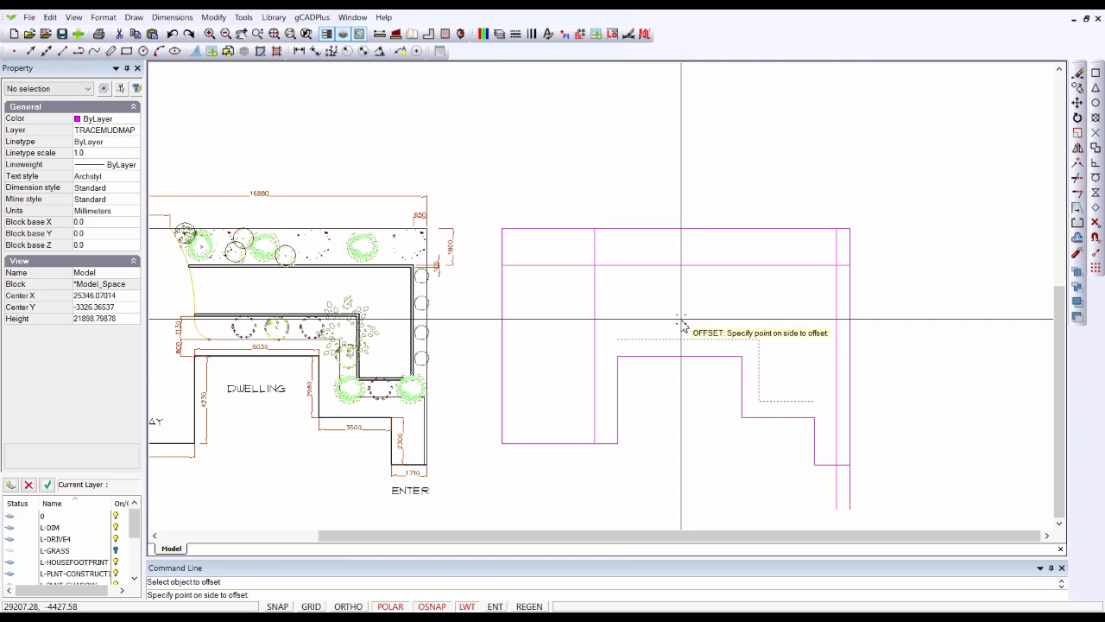
pyautogui.rightClick(683, 322)
pyautogui.click(695, 327)
pyautogui.rightClick(708, 318)
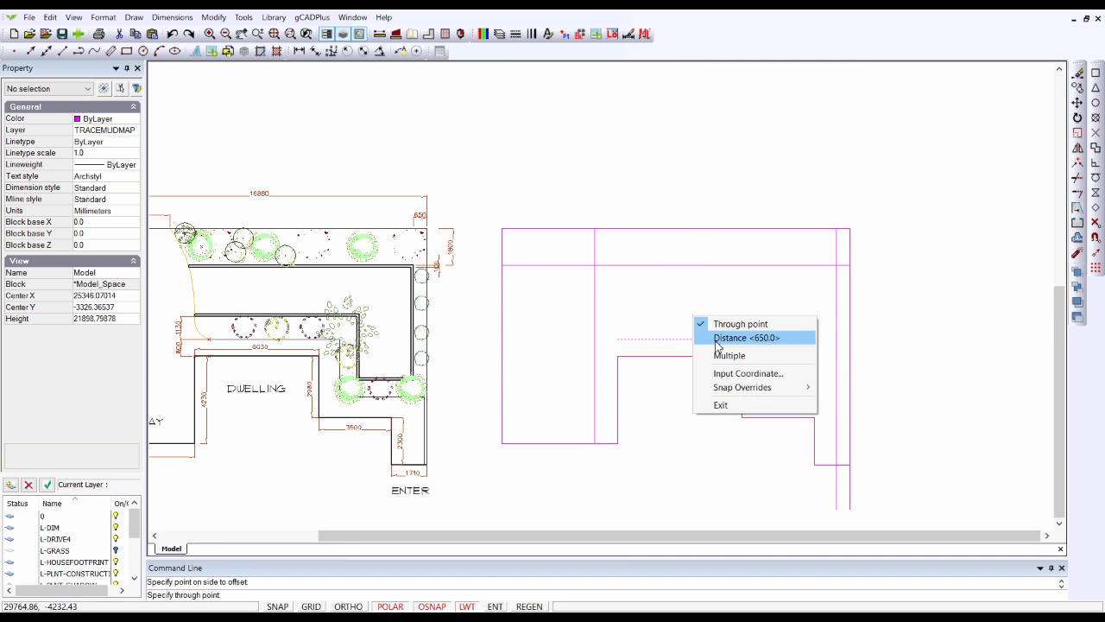
pyautogui.click(715, 338)
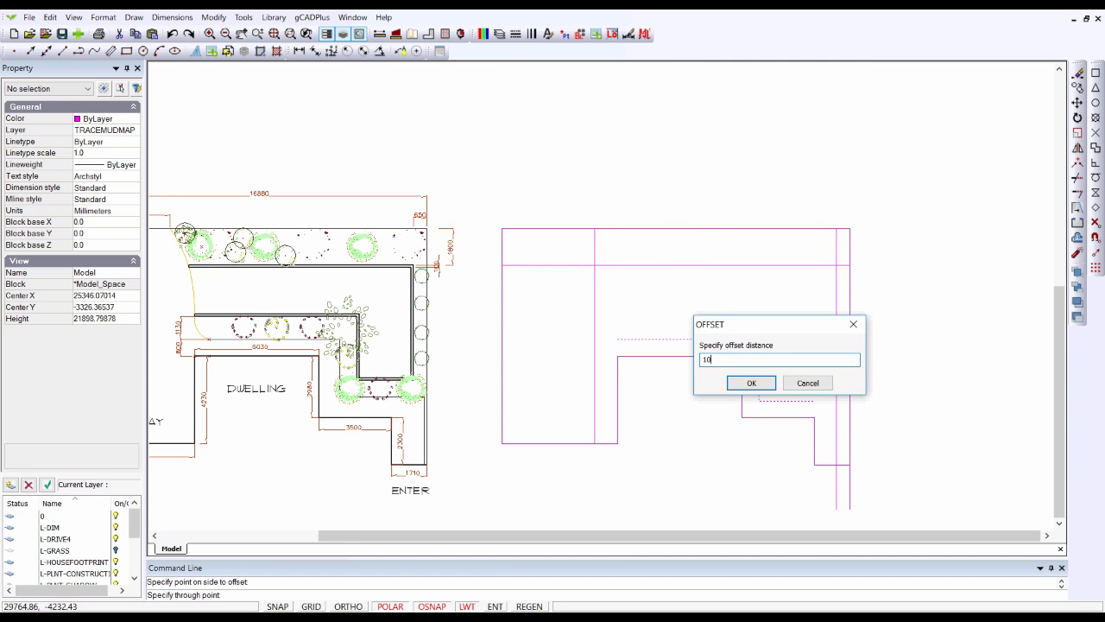
pyautogui.press('Return')
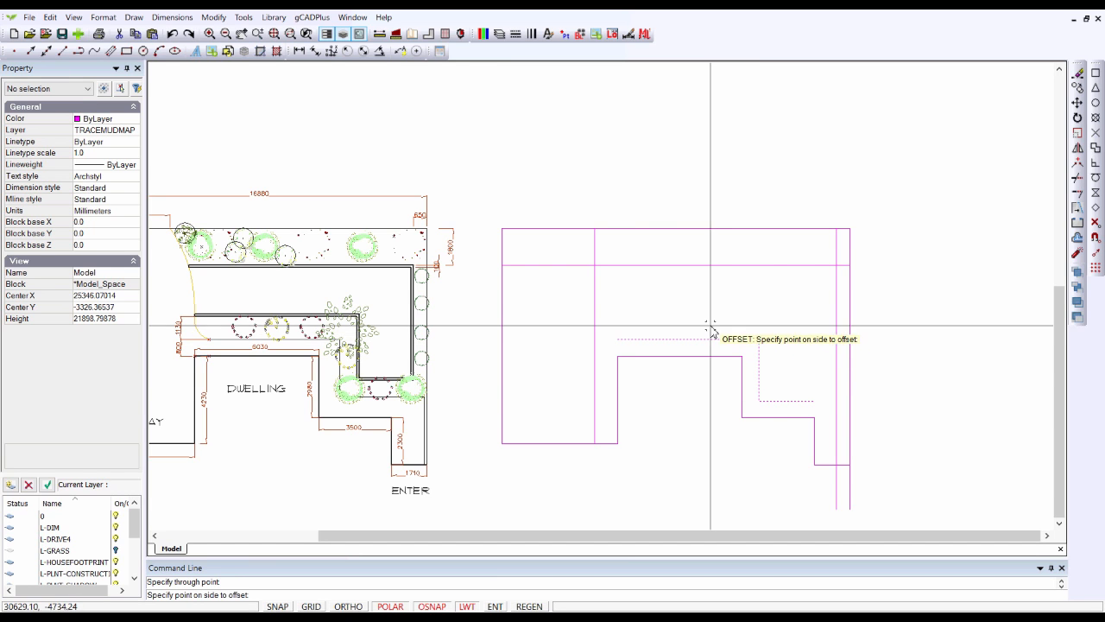
pyautogui.click(701, 326)
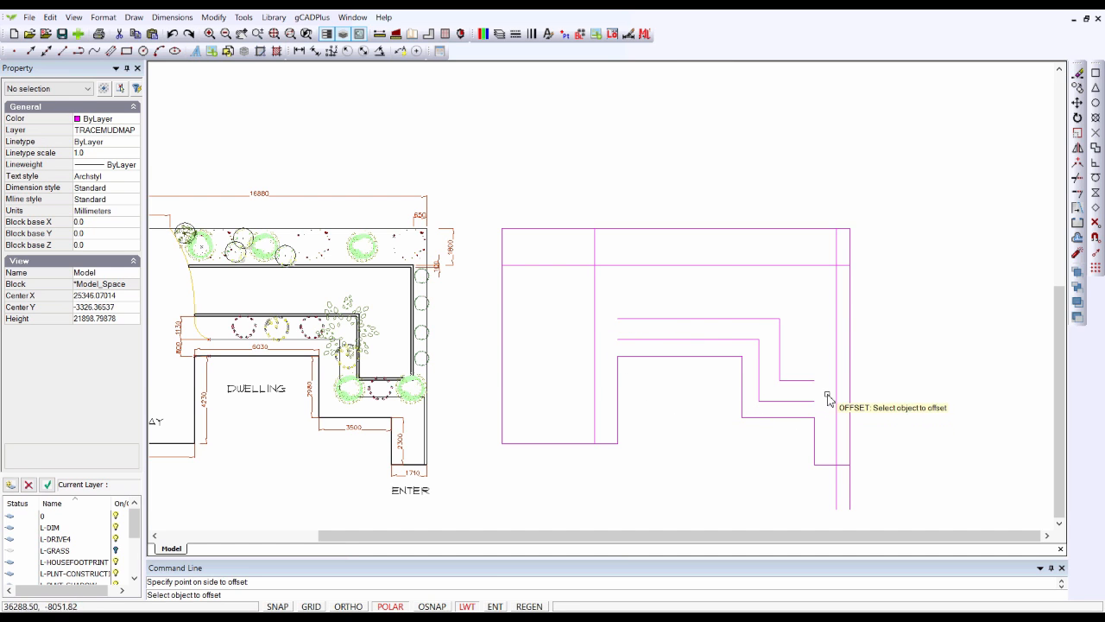
pyautogui.rightClick(810, 358)
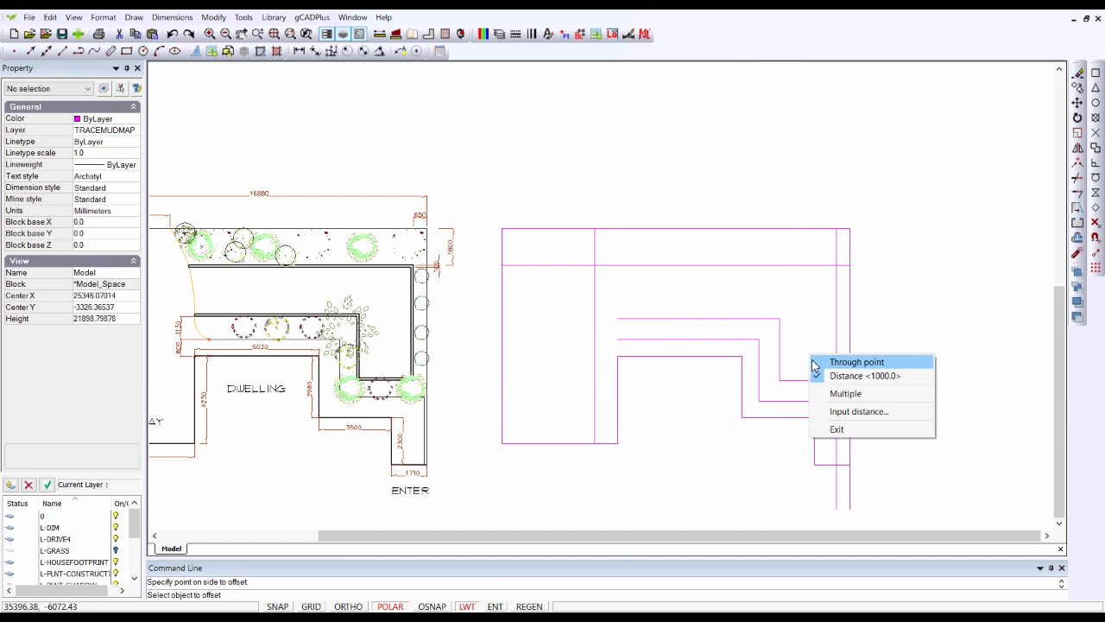
pyautogui.click(838, 427)
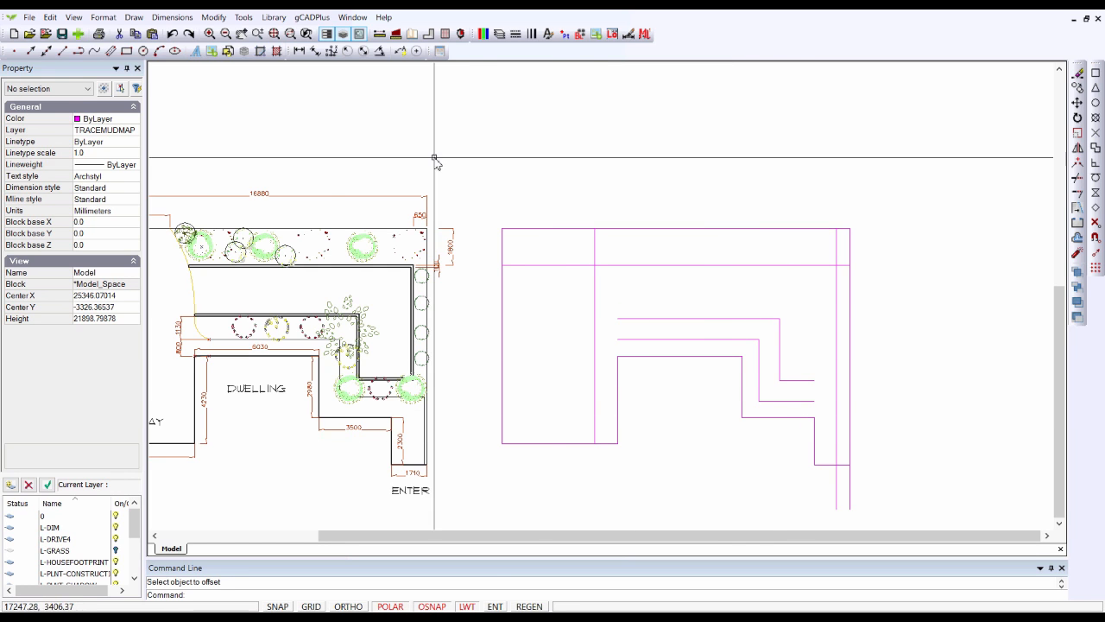
pyautogui.click(213, 17)
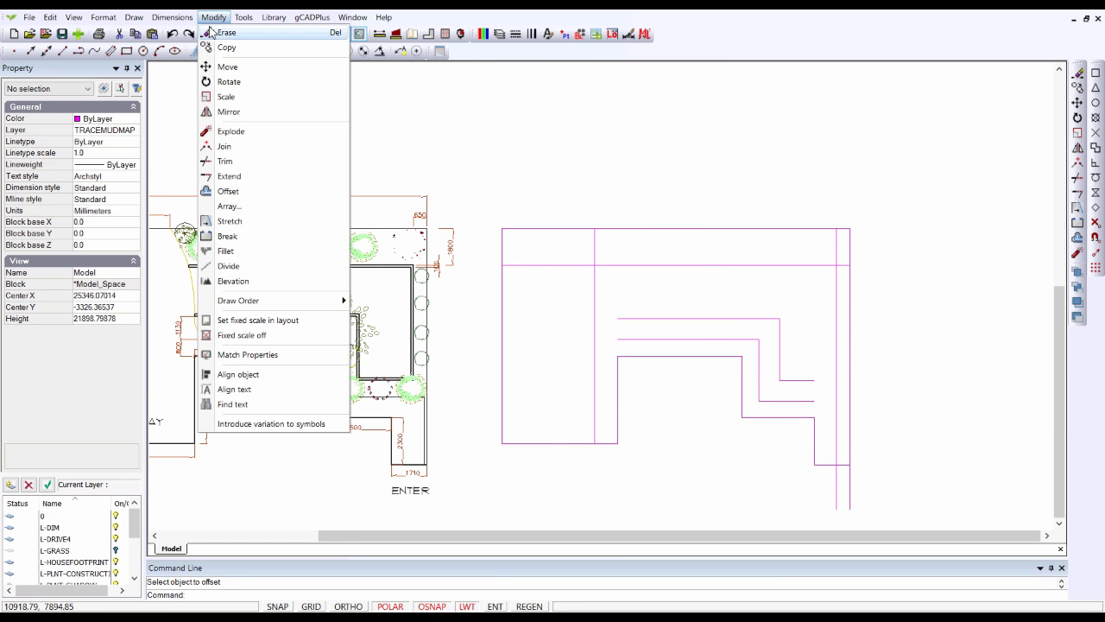
pyautogui.click(229, 176)
pyautogui.click(797, 380)
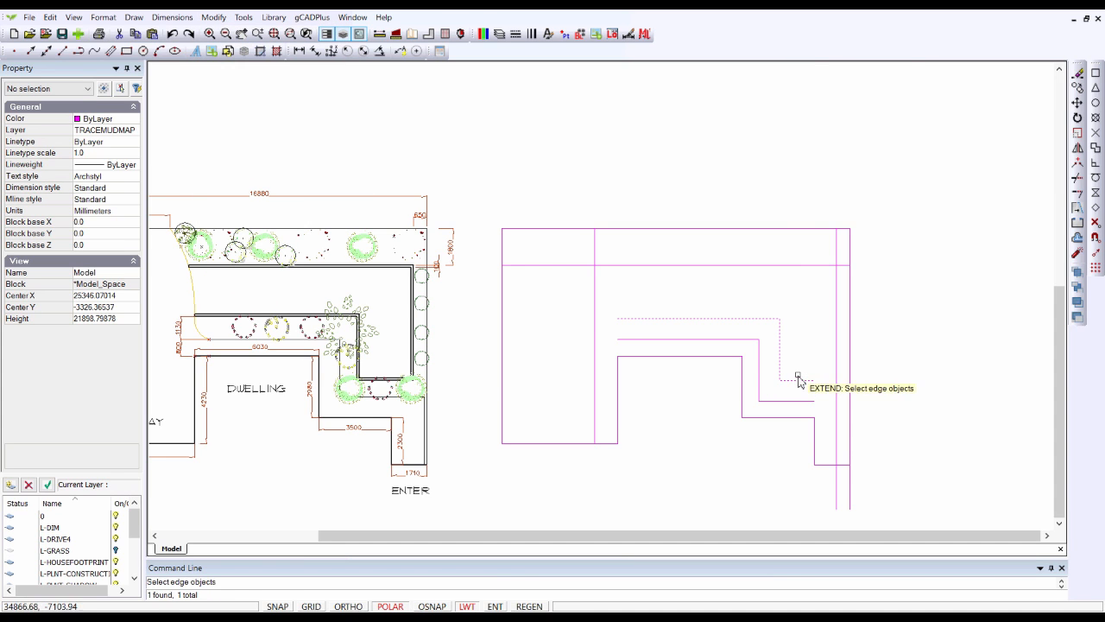
pyautogui.press('Return')
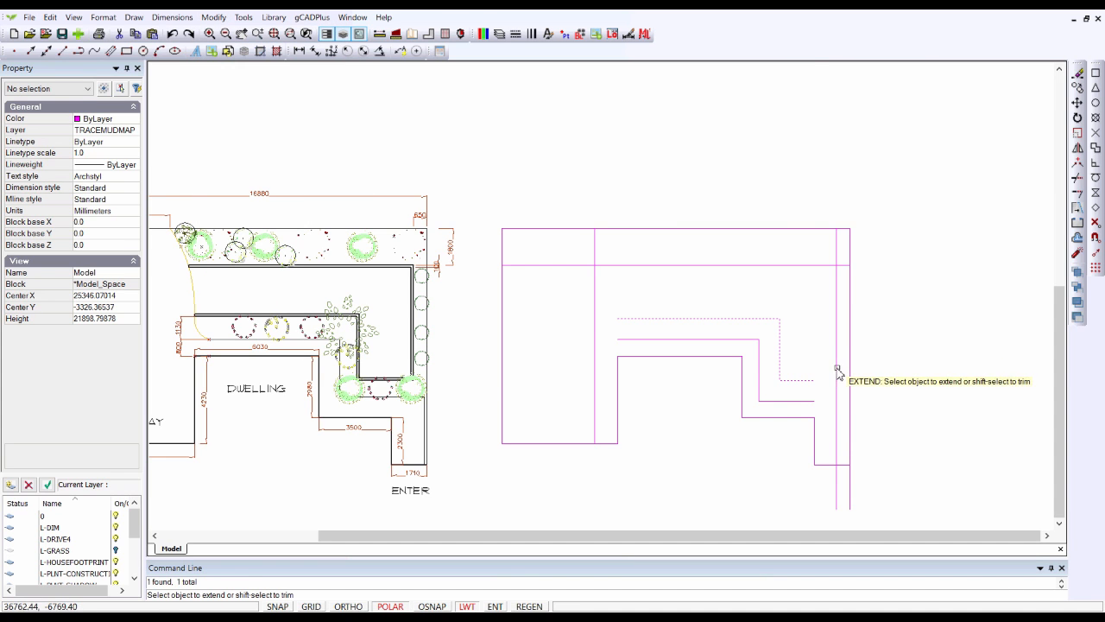
pyautogui.press('Return')
pyautogui.press('F3')
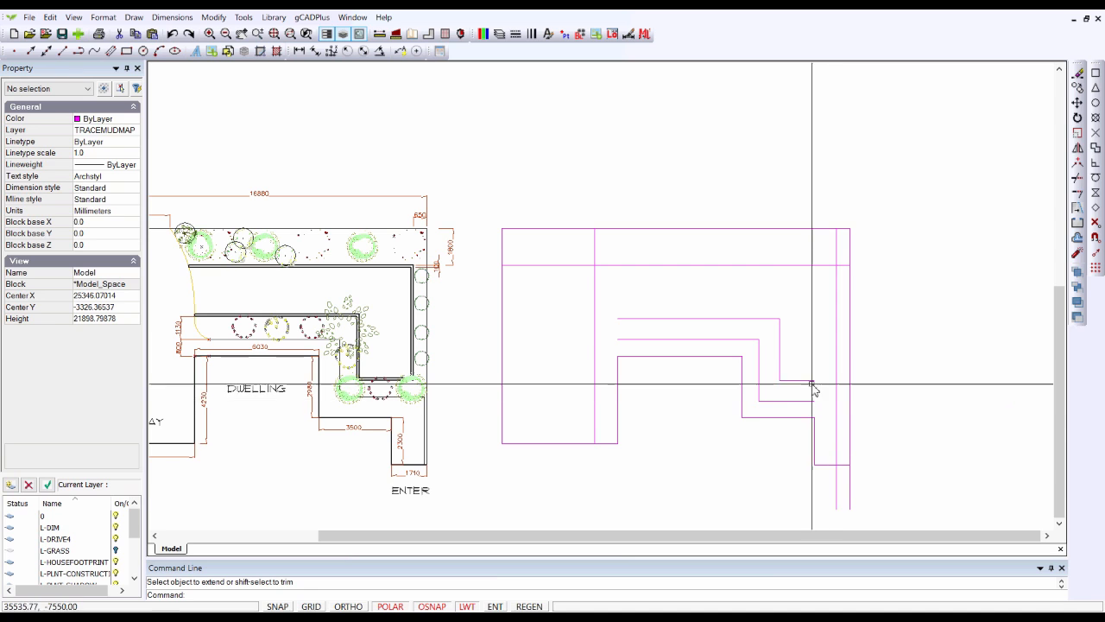
# Step: Explode the outermost stepped garden polyline into separate line segments
pyautogui.click(810, 381)
pyautogui.rightClick(800, 349)
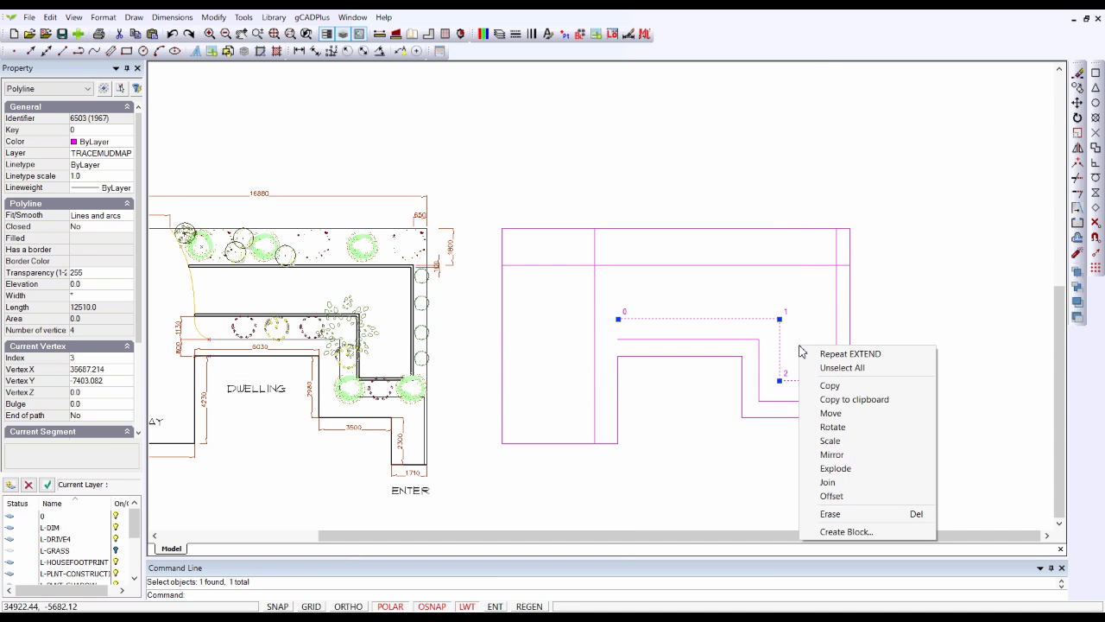
pyautogui.click(835, 468)
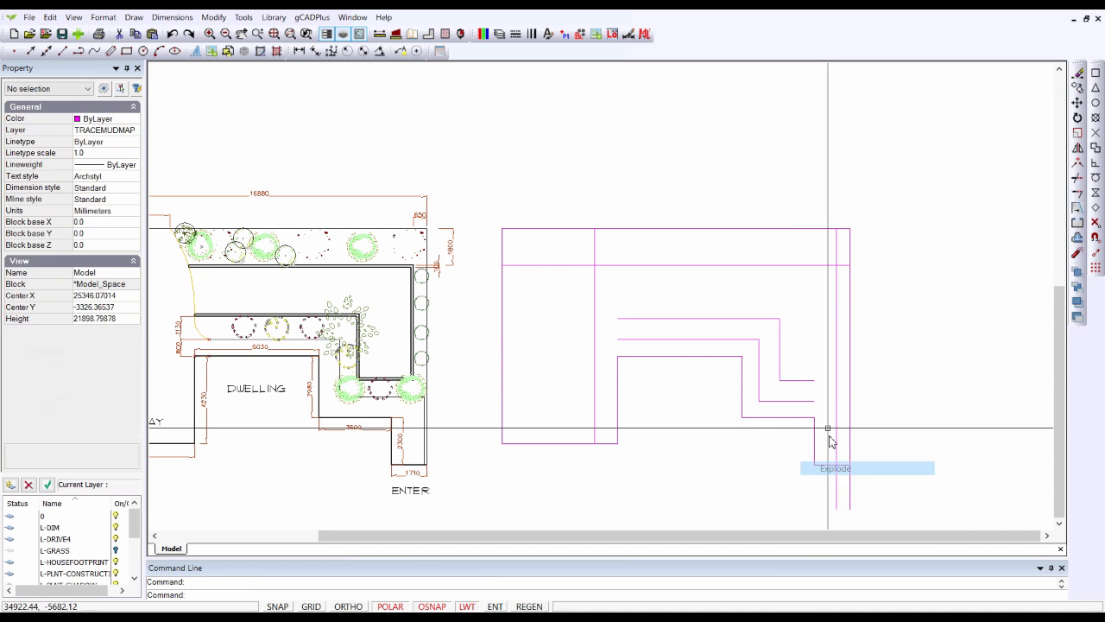
pyautogui.click(797, 381)
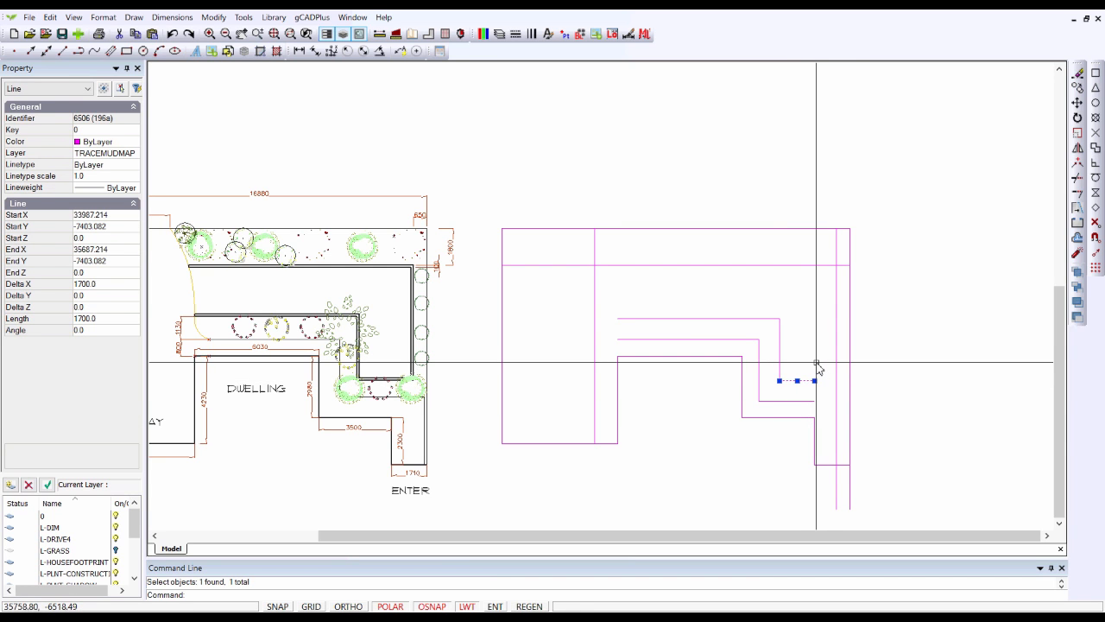
pyautogui.press('Escape')
# Step: Extend the lower horizontal segment of the outermost stepped garden line to the inner line offset from the right boundary
pyautogui.rightClick(815, 353)
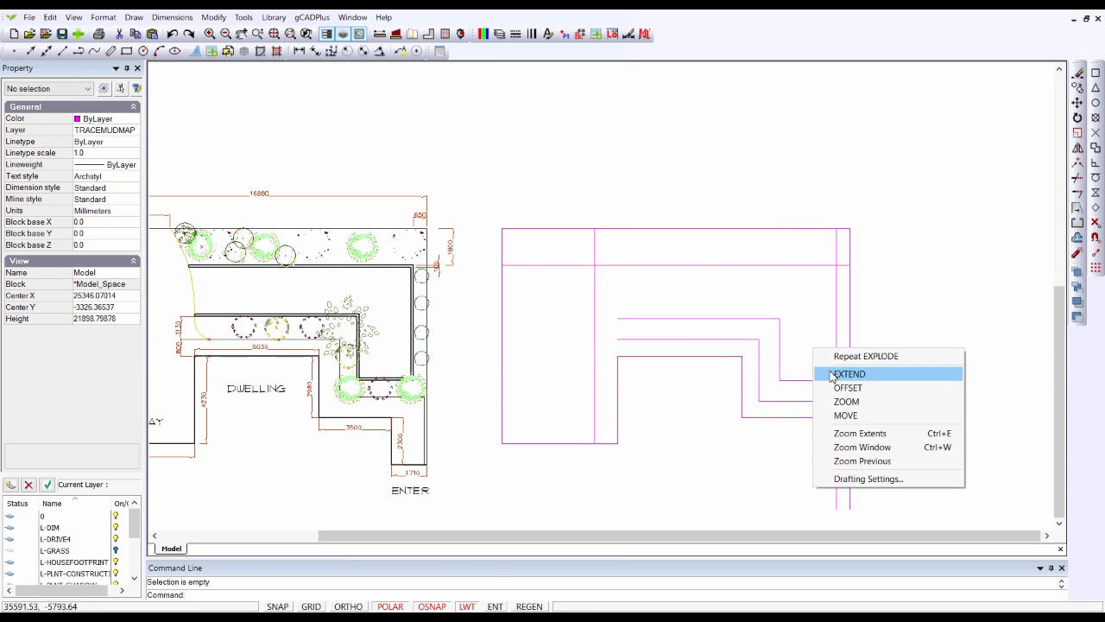
pyautogui.click(836, 375)
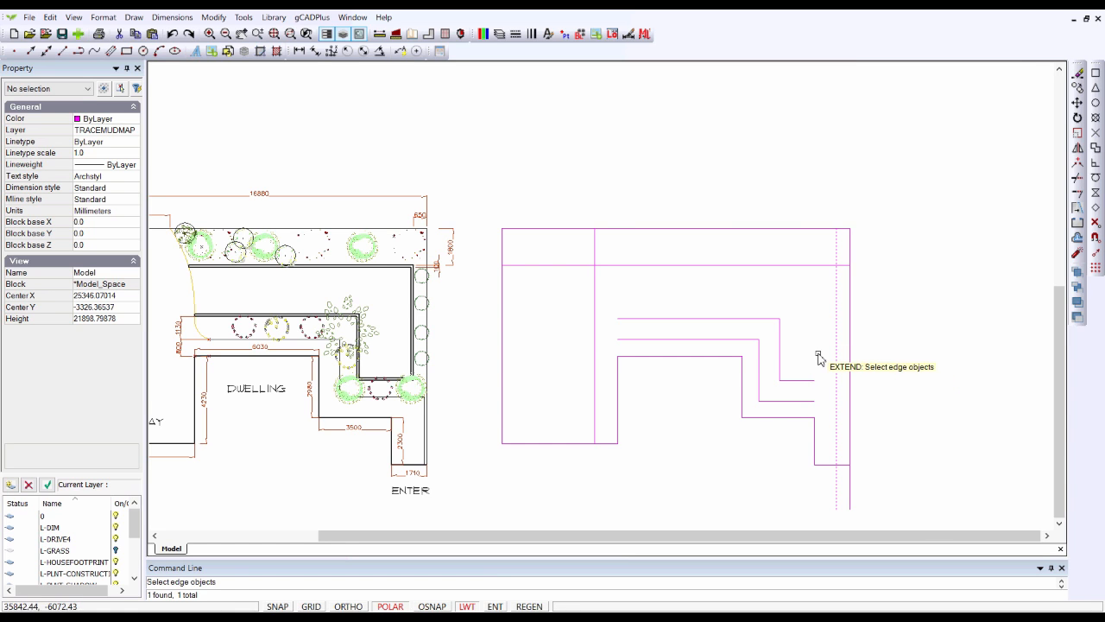
pyautogui.press('Return')
pyautogui.click(811, 380)
pyautogui.press('Return')
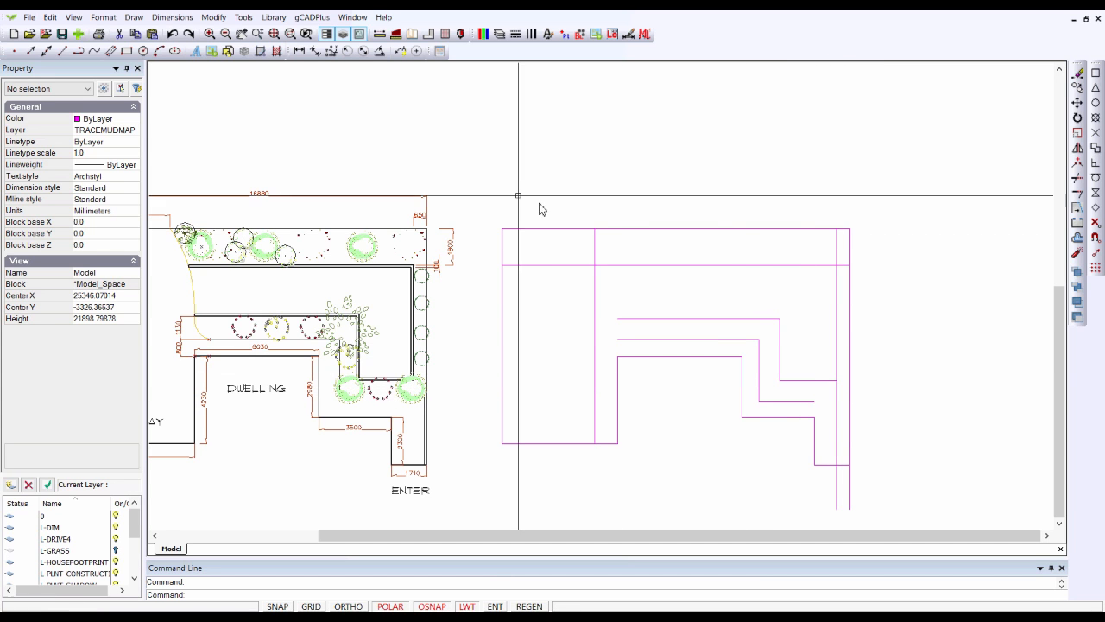
# Step: Trim off the part of the right boundary's inner offset line below the extended horizontal segment
pyautogui.click(214, 17)
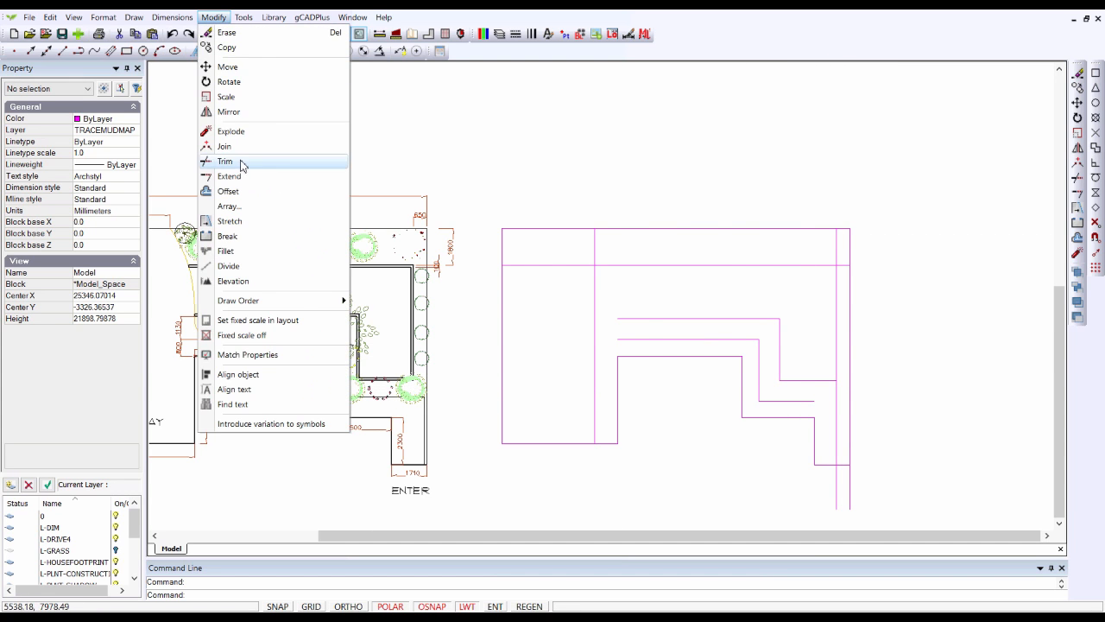
pyautogui.click(254, 163)
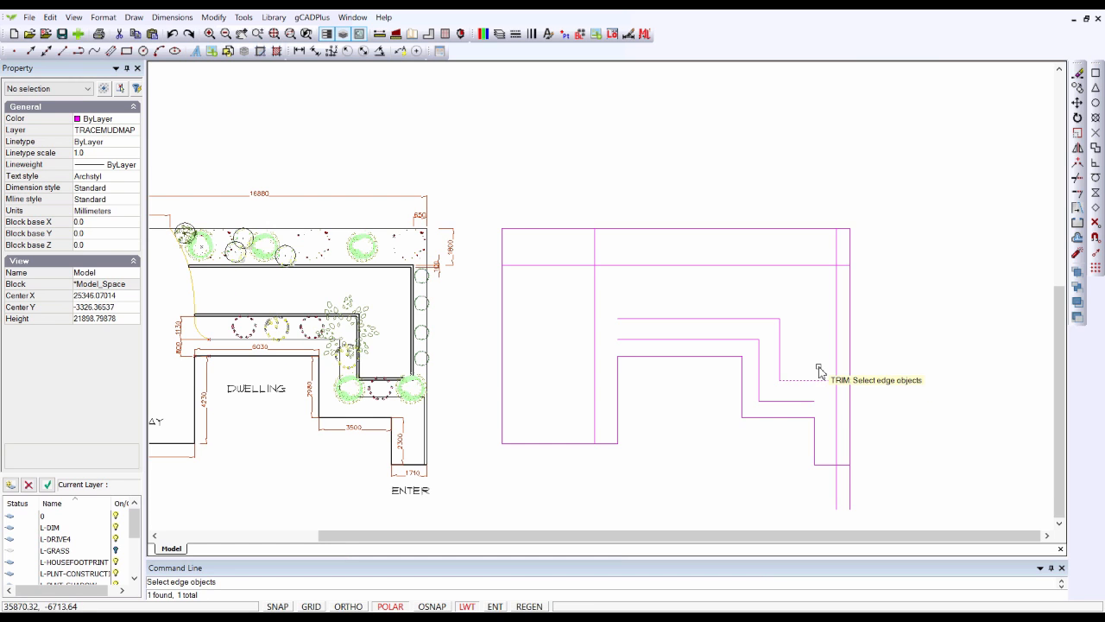
pyautogui.scroll(3, 829, 391)
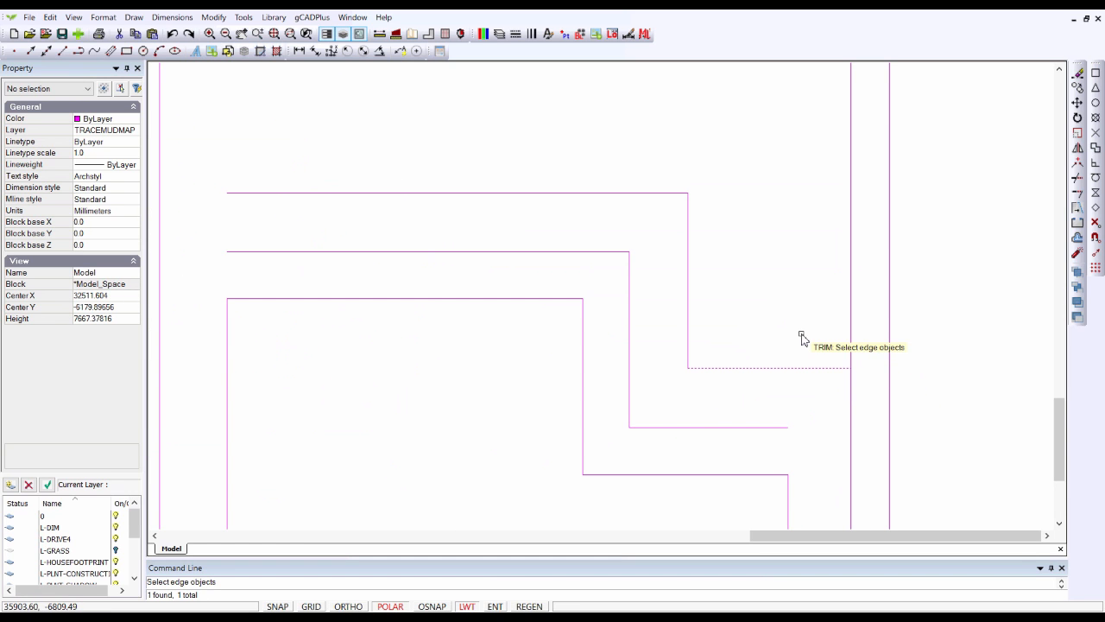
pyautogui.press('Return')
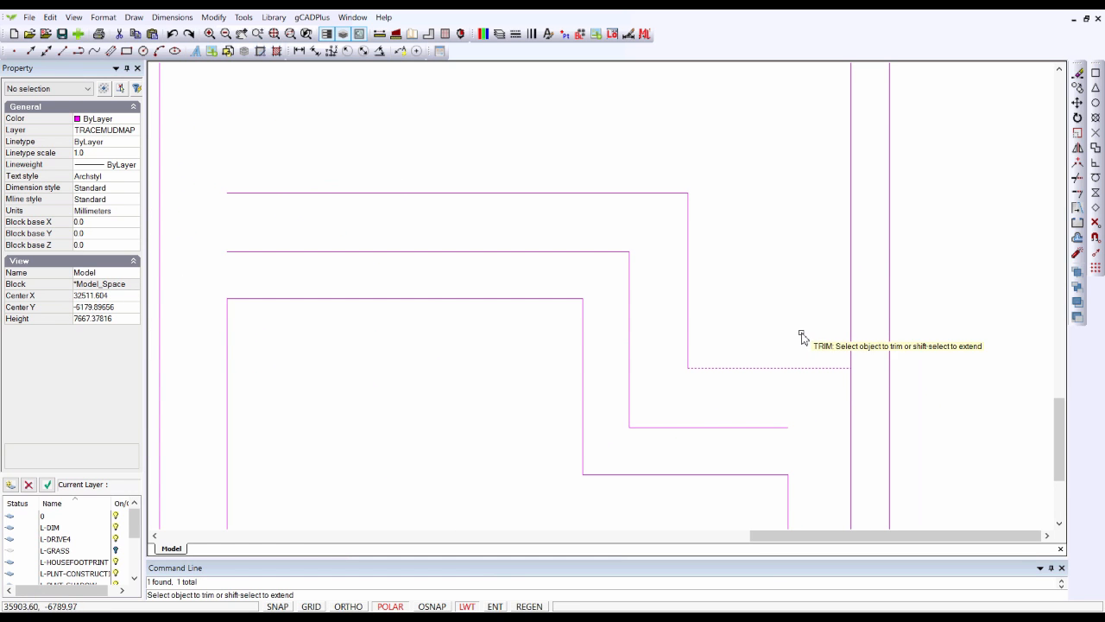
pyautogui.click(851, 413)
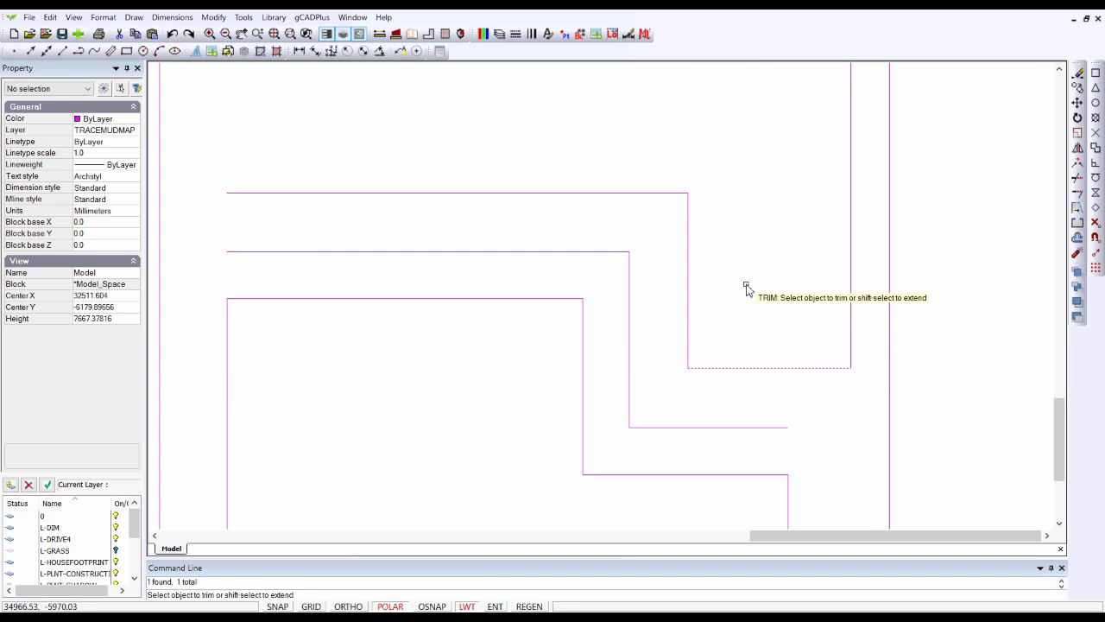
pyautogui.press('Return')
# Step: Explode the middle stepped garden polyline between the dwelling wall and the outermost garden line into separate line segments
pyautogui.scroll(-3, 746, 287)
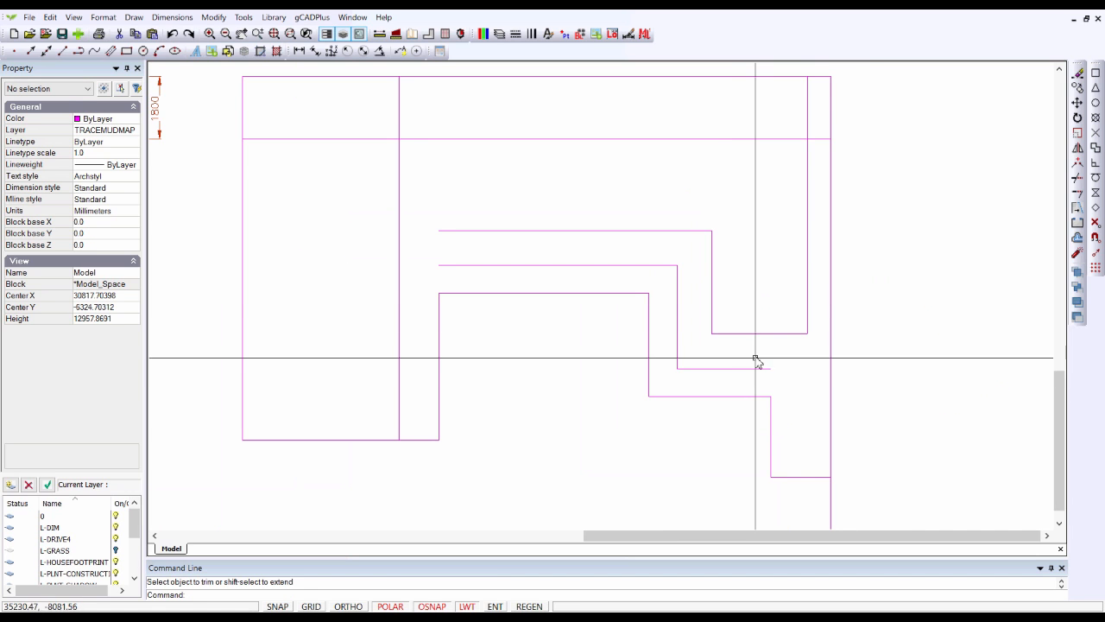
pyautogui.click(754, 370)
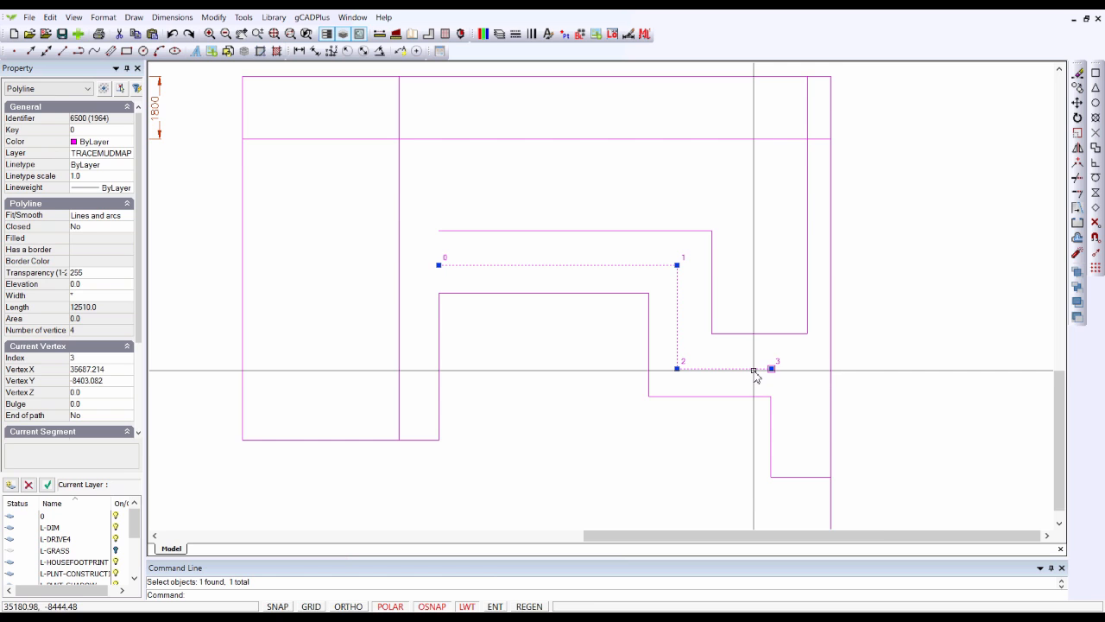
pyautogui.rightClick(748, 356)
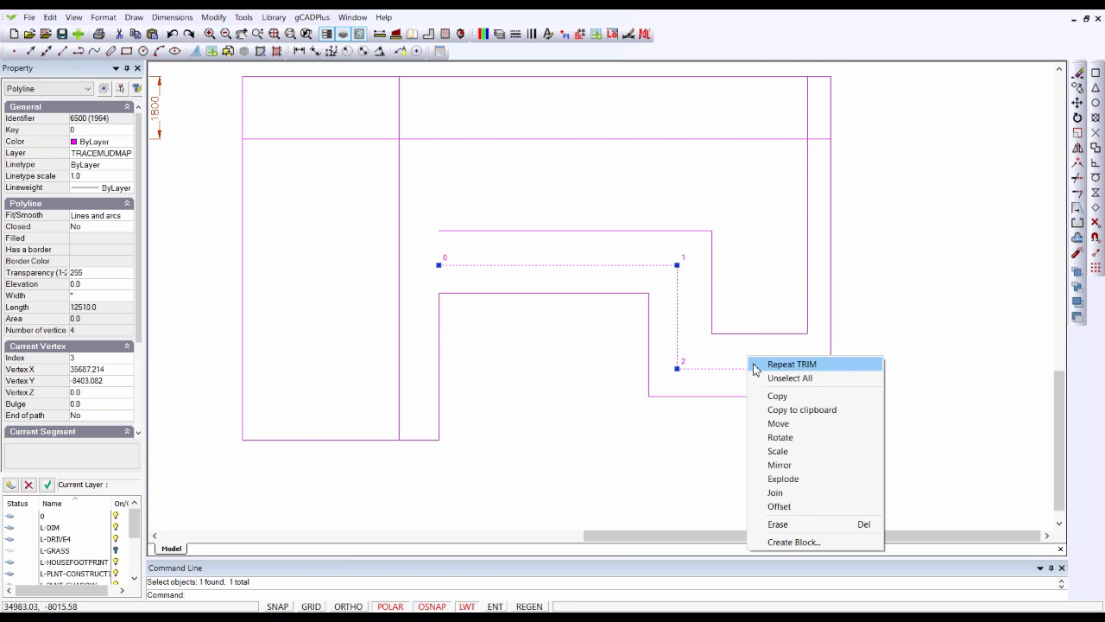
pyautogui.click(793, 479)
# Step: Extend the lower horizontal segment of the middle stepped garden line to the right site boundary and end the Extend command
pyautogui.rightClick(801, 370)
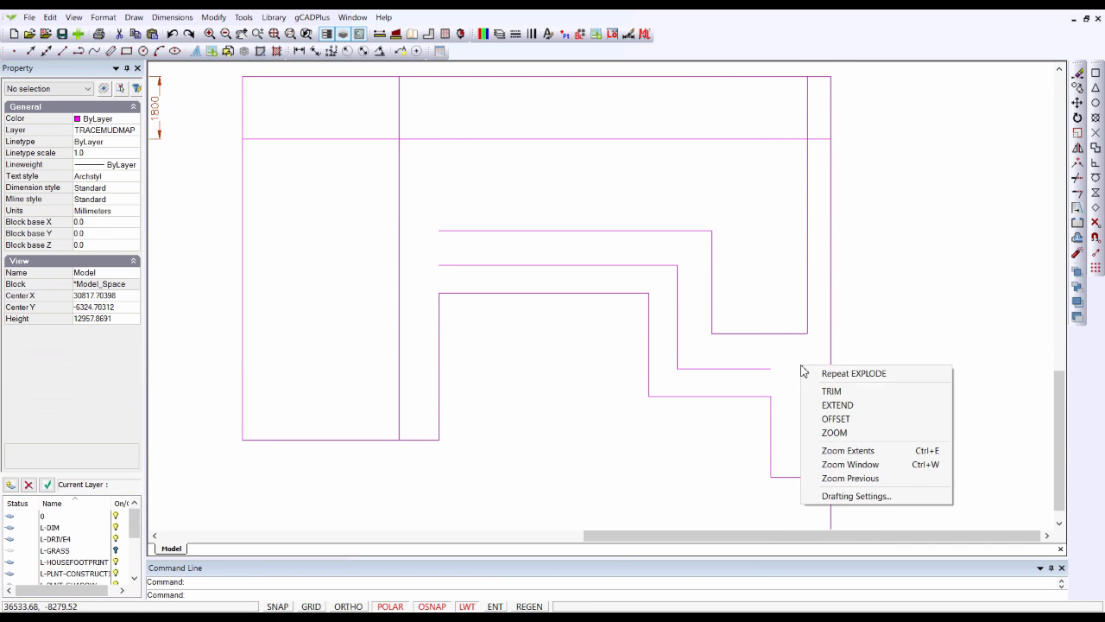
pyautogui.click(832, 392)
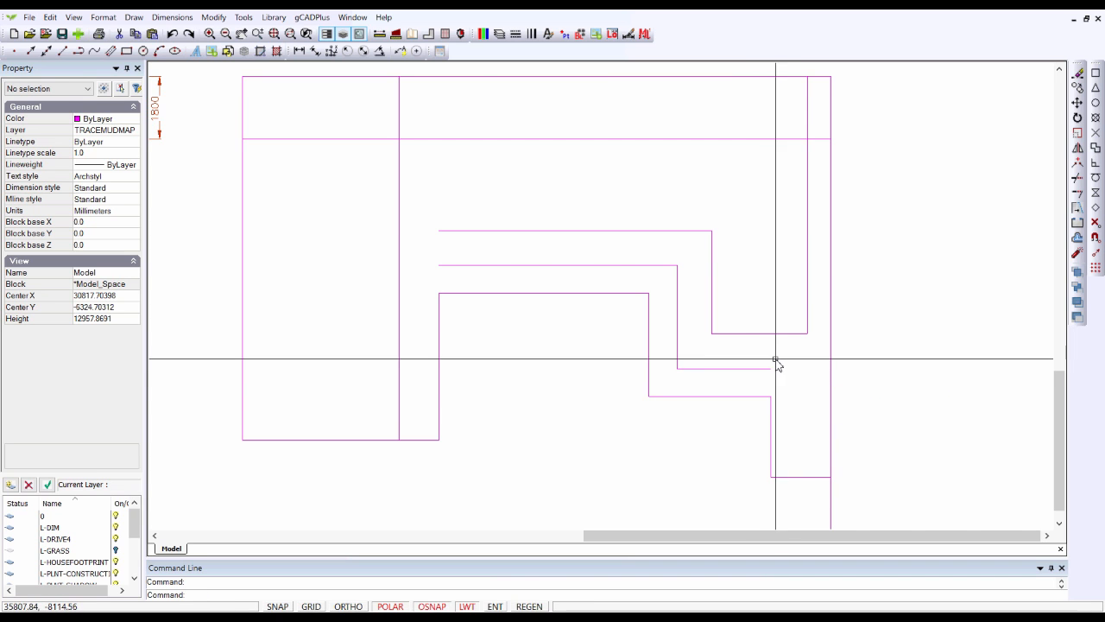
pyautogui.rightClick(775, 361)
pyautogui.click(815, 400)
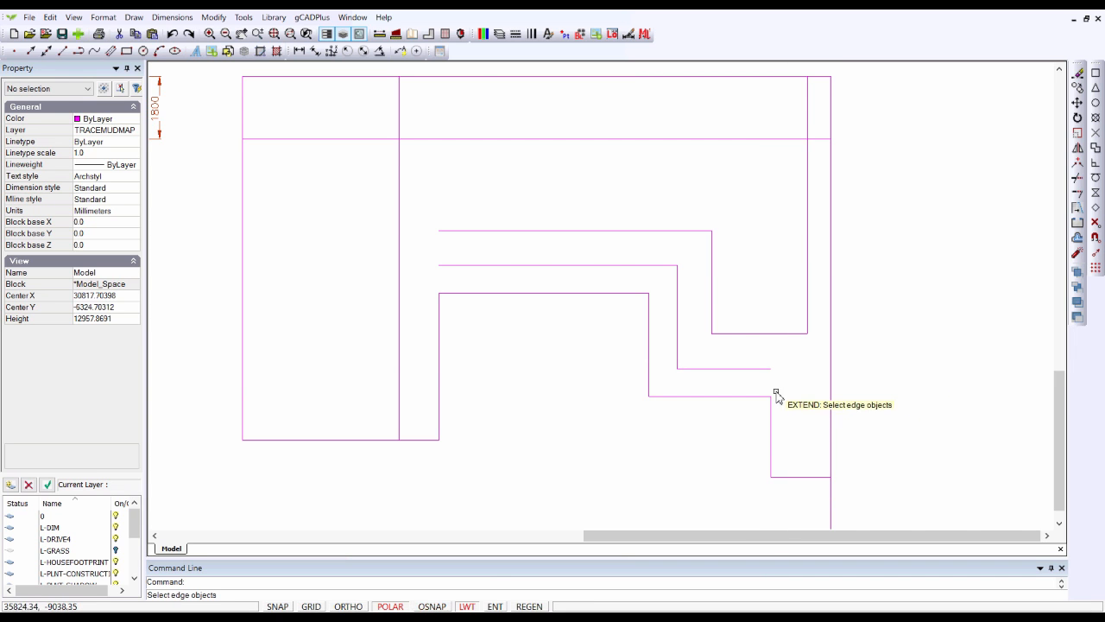
pyautogui.click(830, 362)
pyautogui.press('Return')
pyautogui.click(767, 369)
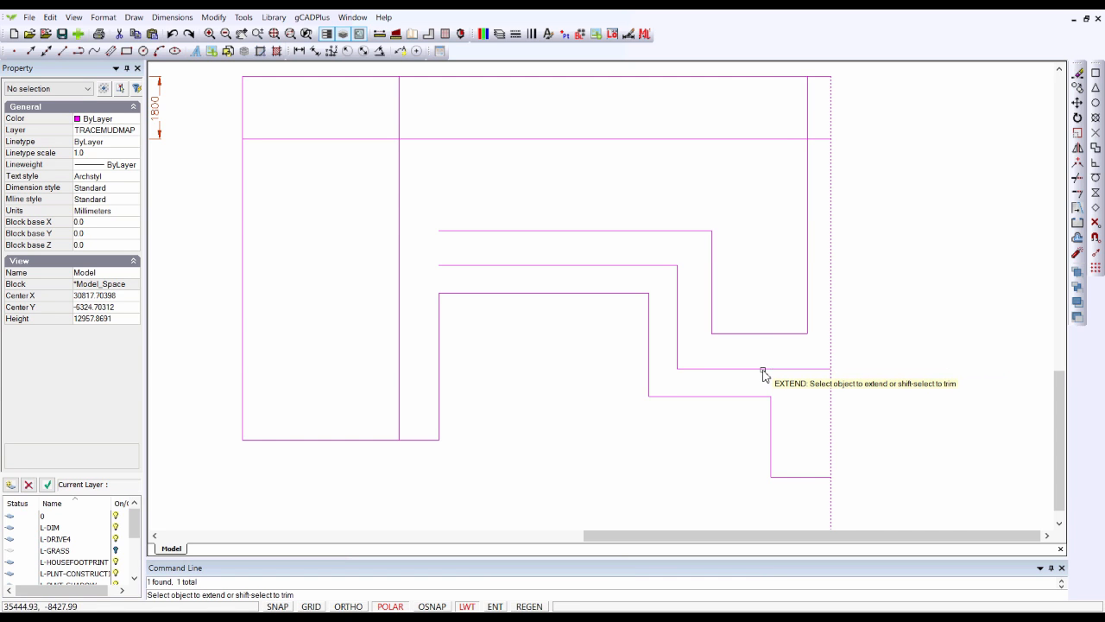
pyautogui.press('Return')
pyautogui.press('F3')
pyautogui.scroll(-2, 767, 357)
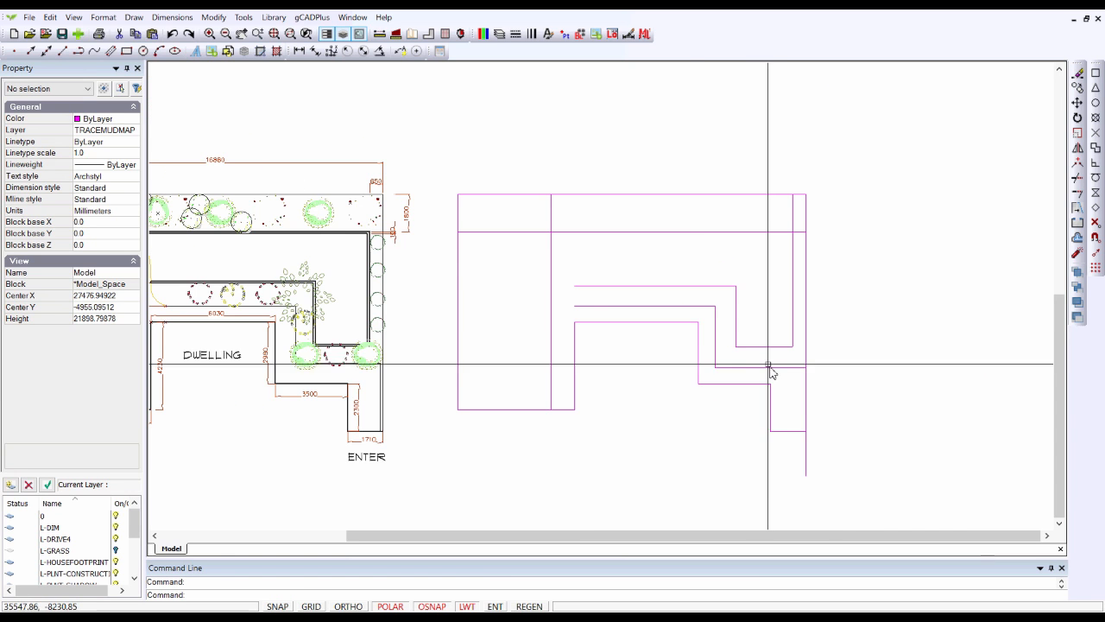
pyautogui.scroll(-2, 687, 354)
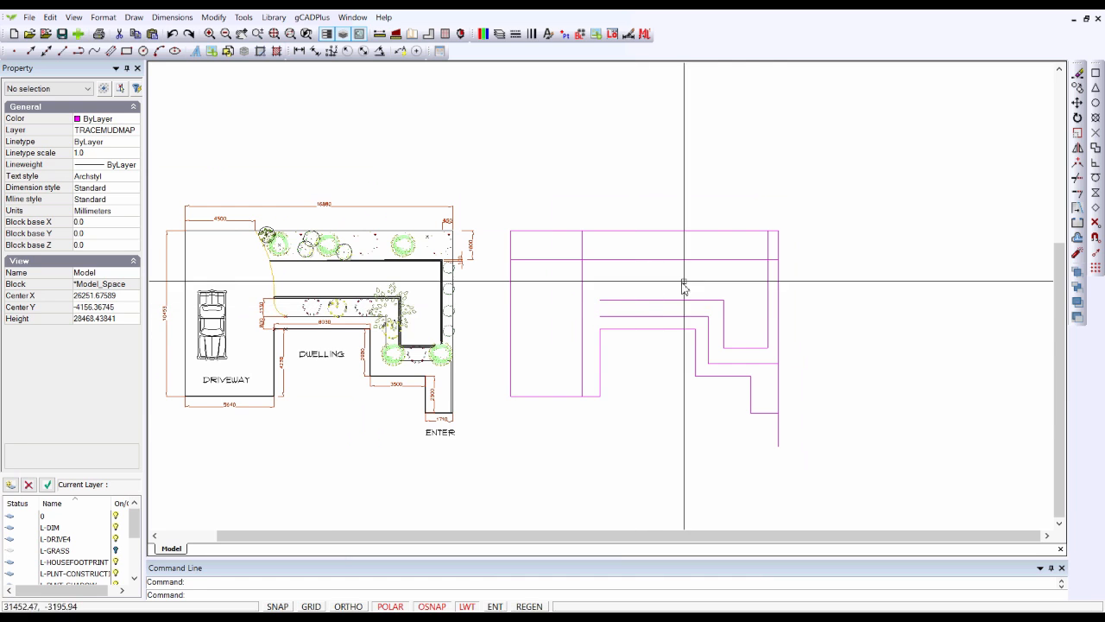
pyautogui.scroll(3, 765, 262)
pyautogui.click(766, 258)
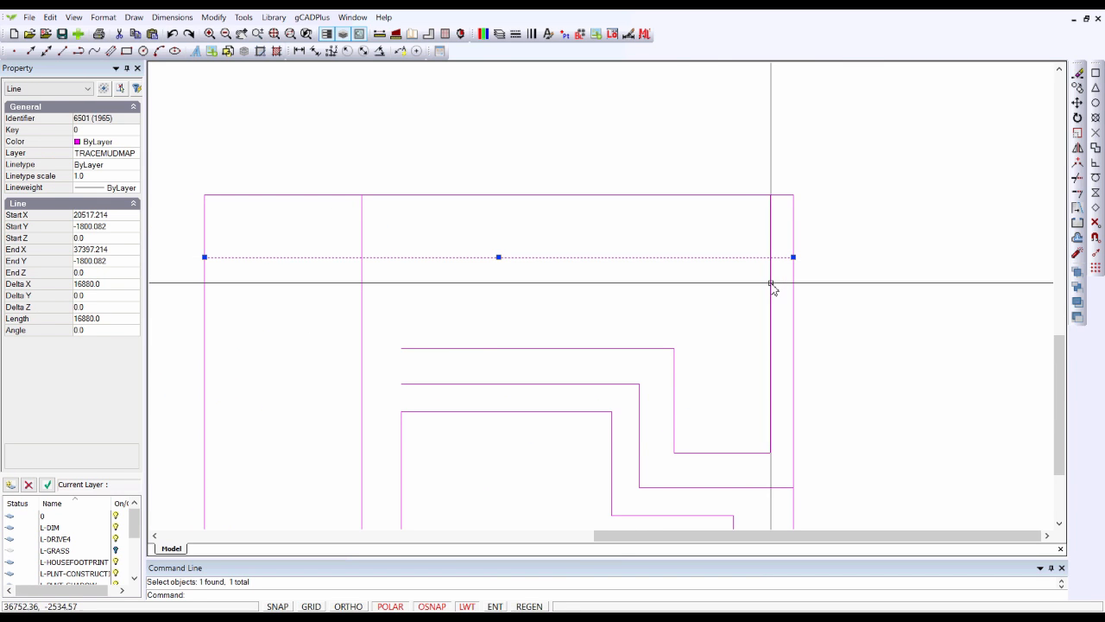
pyautogui.click(770, 288)
pyautogui.press('Escape')
pyautogui.scroll(-2, 742, 299)
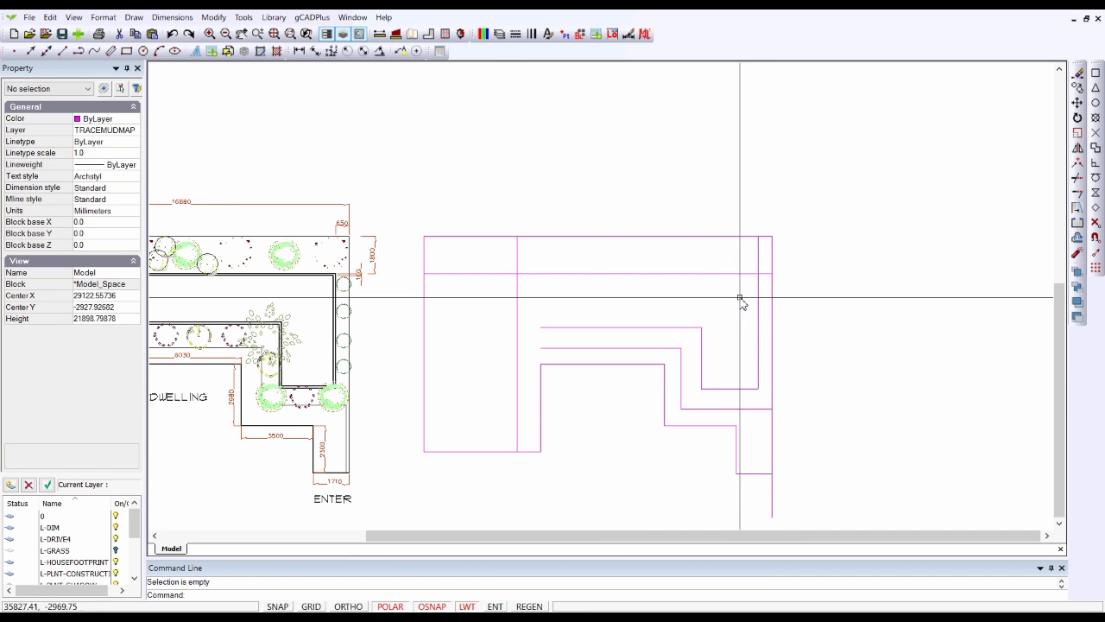
# Step: Fillet the horizontal line below the top boundary with the right boundary's inner offset line into a sharp corner
pyautogui.click(213, 21)
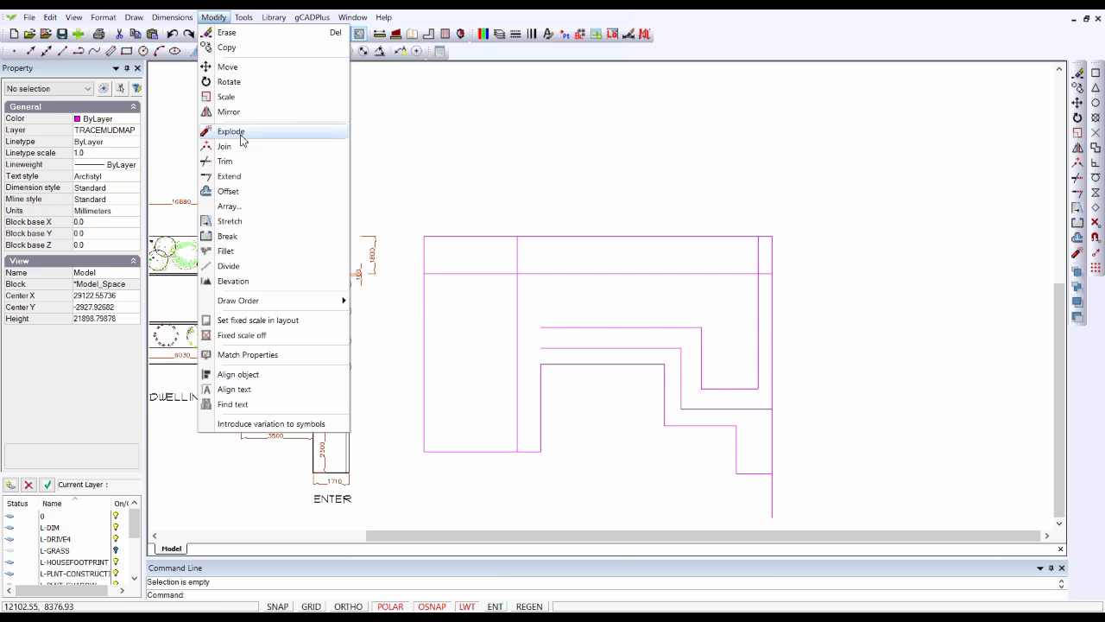
pyautogui.click(227, 251)
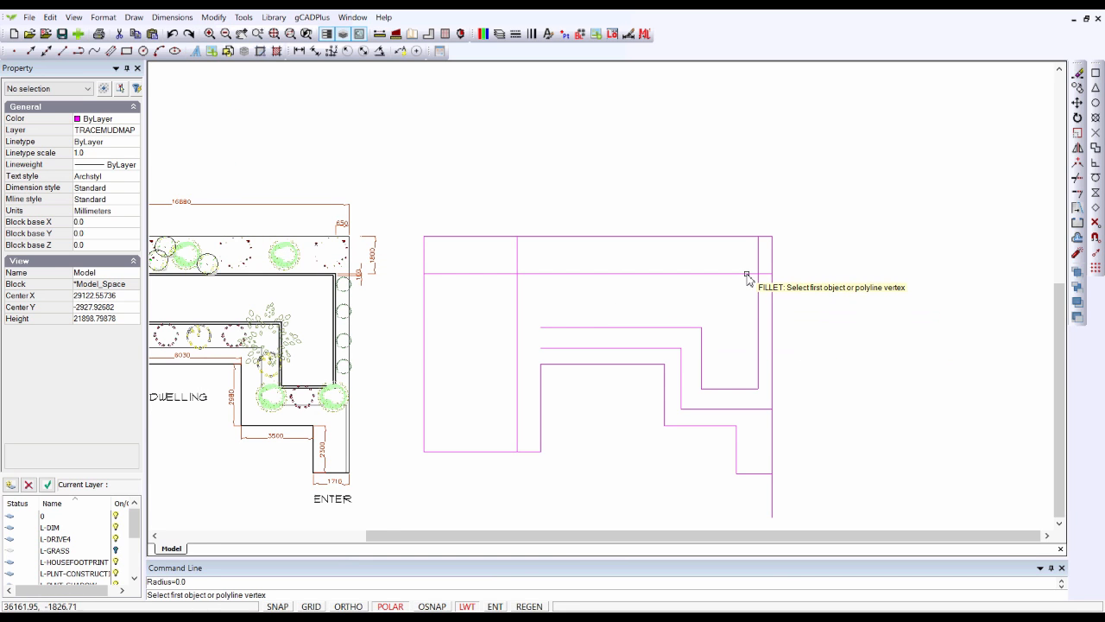
pyautogui.scroll(3, 744, 278)
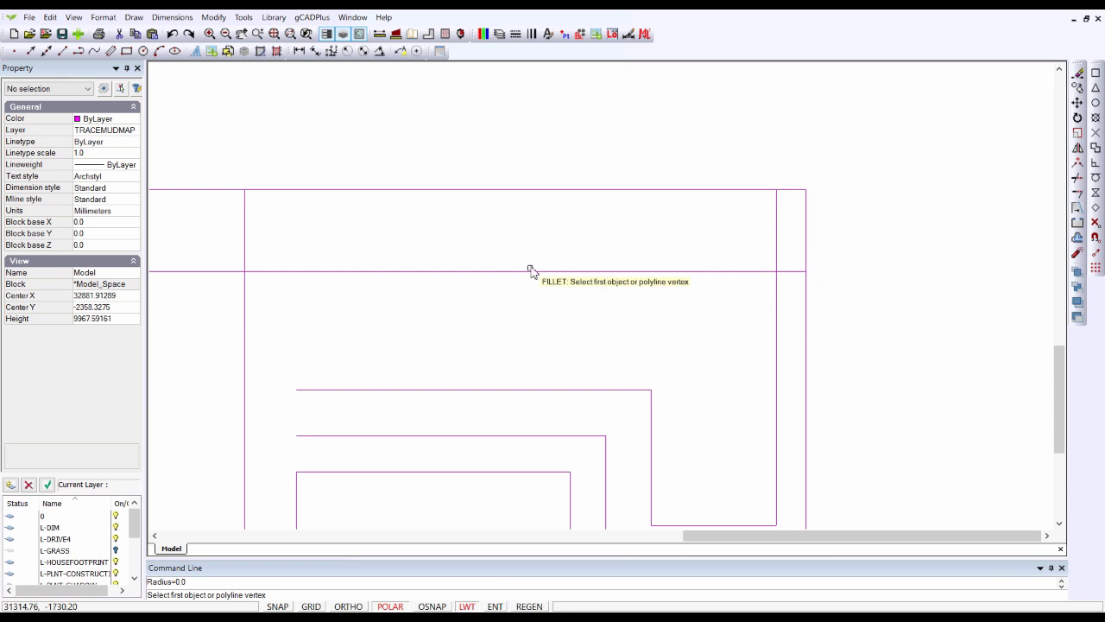
pyautogui.click(742, 272)
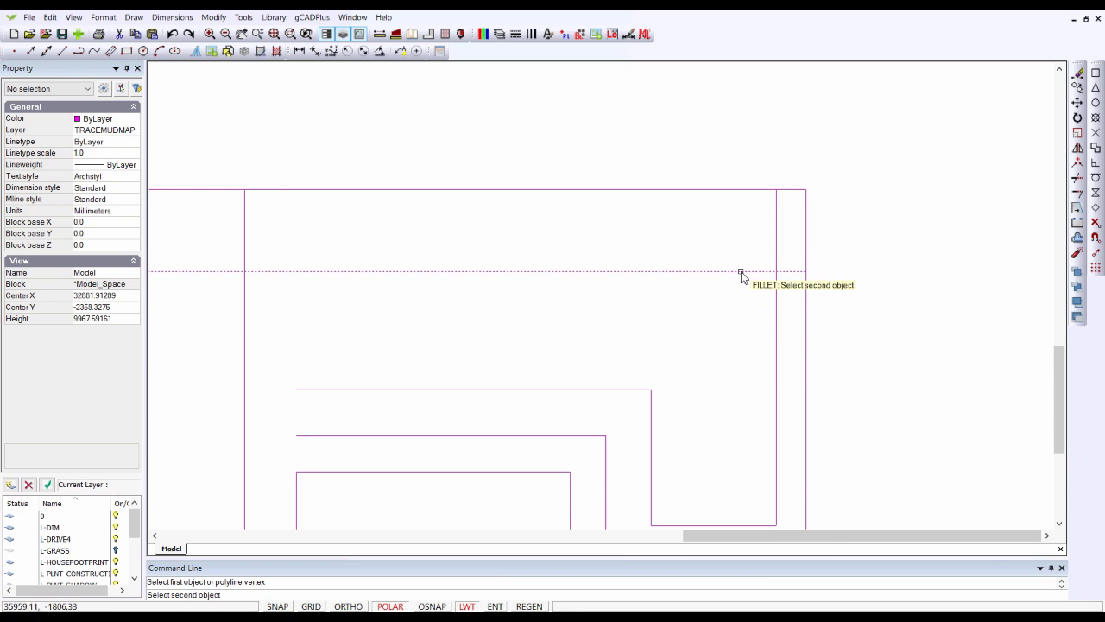
pyautogui.click(776, 308)
# Step: Fillet the vertical driveway line with the horizontal line below the top boundary into a sharp corner and end the Fillet command
pyautogui.scroll(-3, 721, 319)
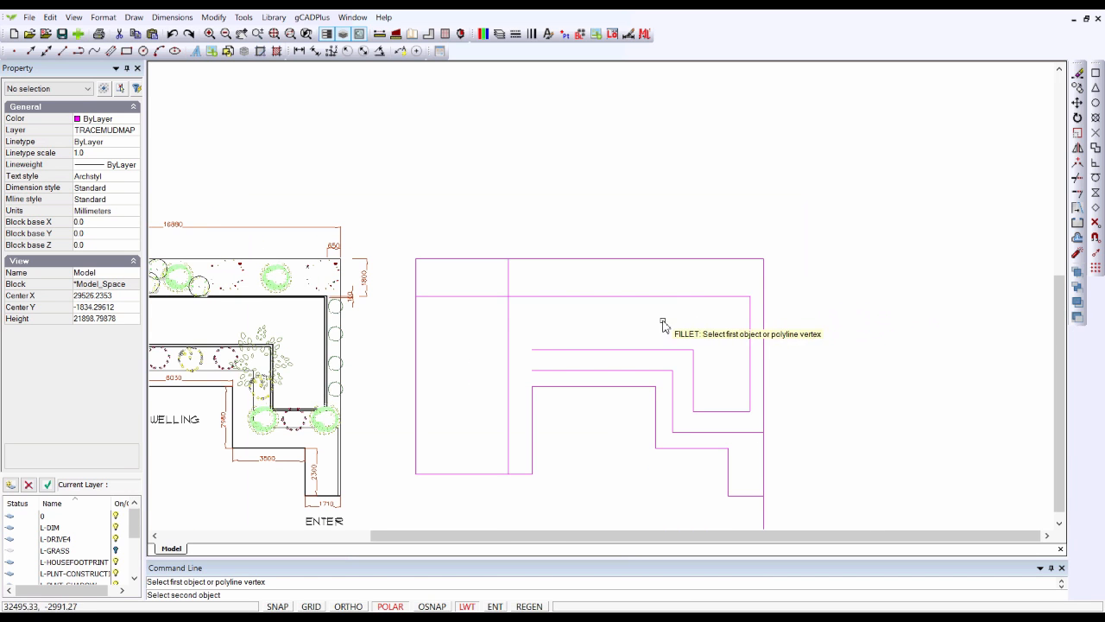
pyautogui.scroll(-1, 628, 325)
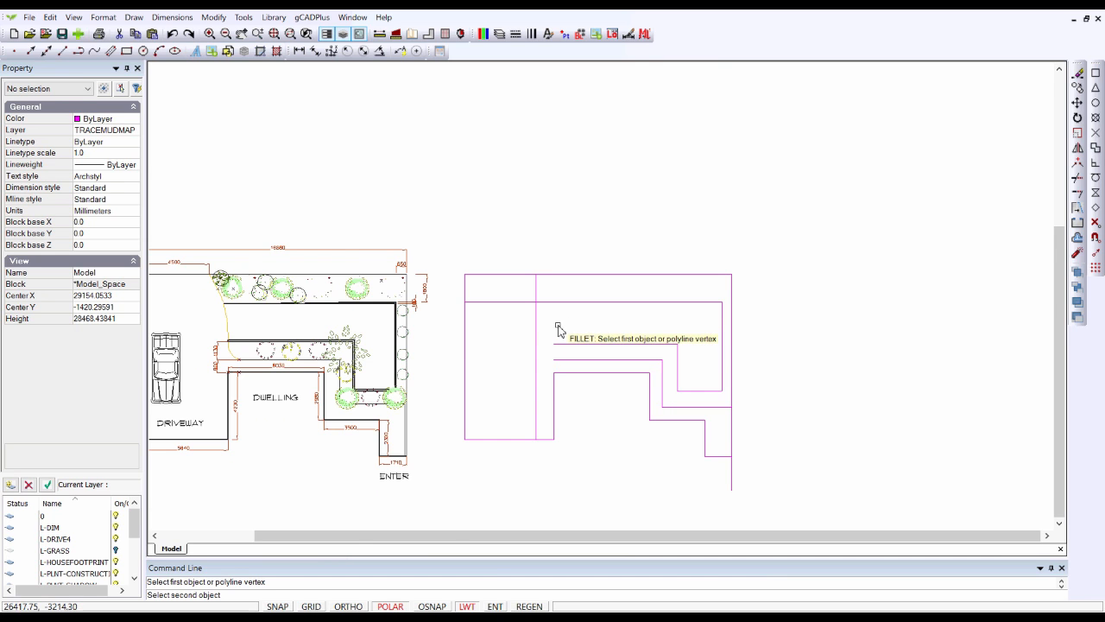
pyautogui.scroll(2, 558, 329)
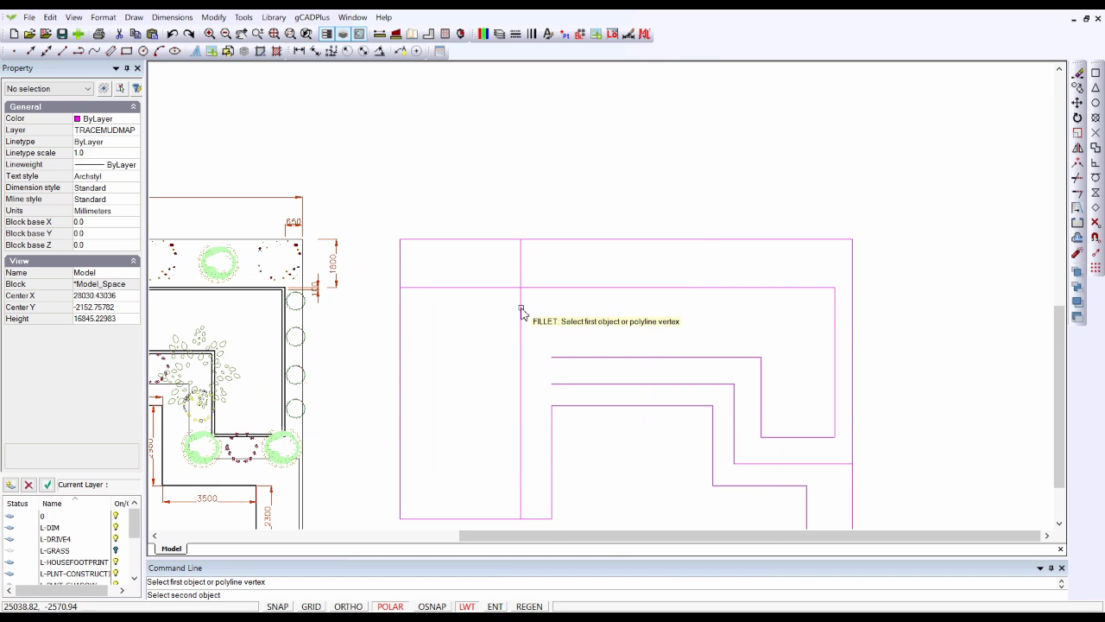
pyautogui.click(520, 315)
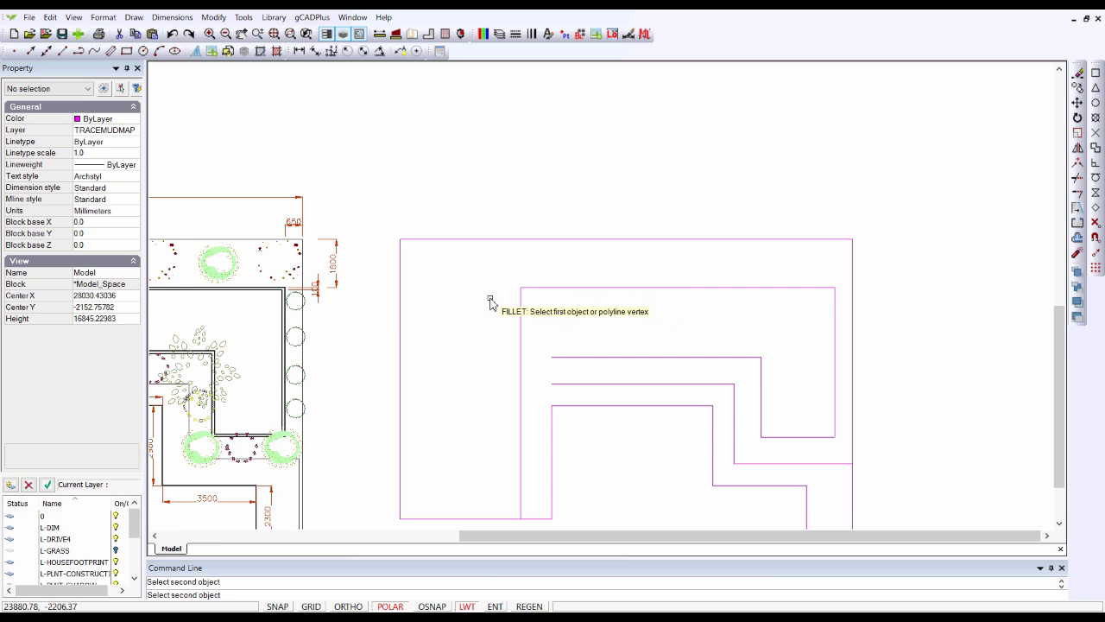
pyautogui.press('Escape')
# Step: Examine the double garden edging line and its dimensioned thickness near the upper corner of the reference plan
pyautogui.scroll(-3, 490, 304)
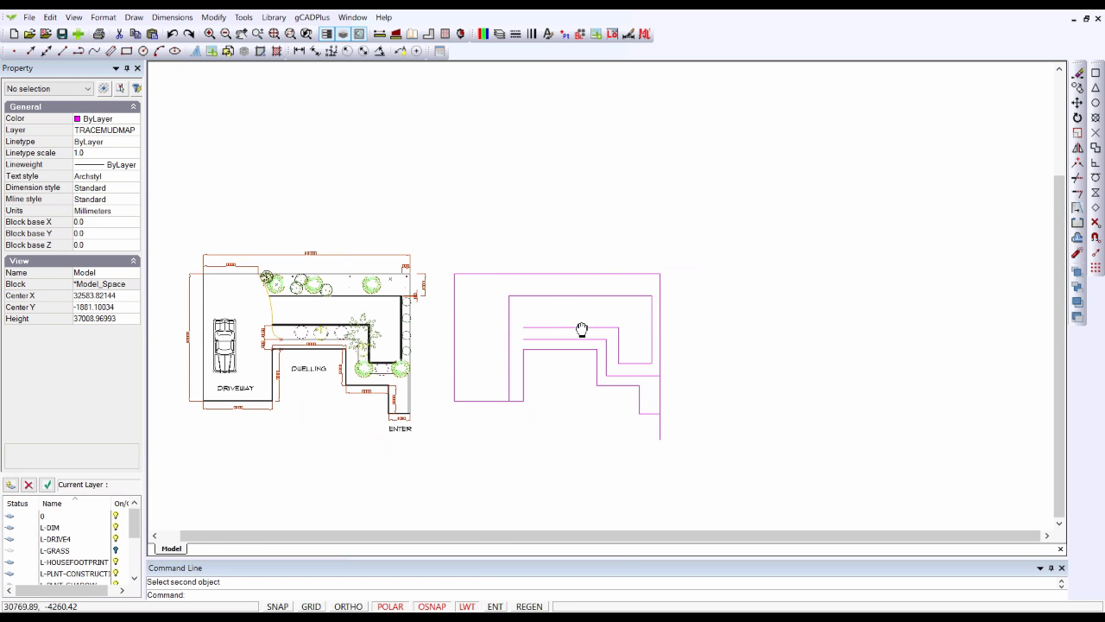
pyautogui.moveTo(579, 329); pyautogui.dragTo(585, 301, button='middle')
pyautogui.scroll(2, 585, 301)
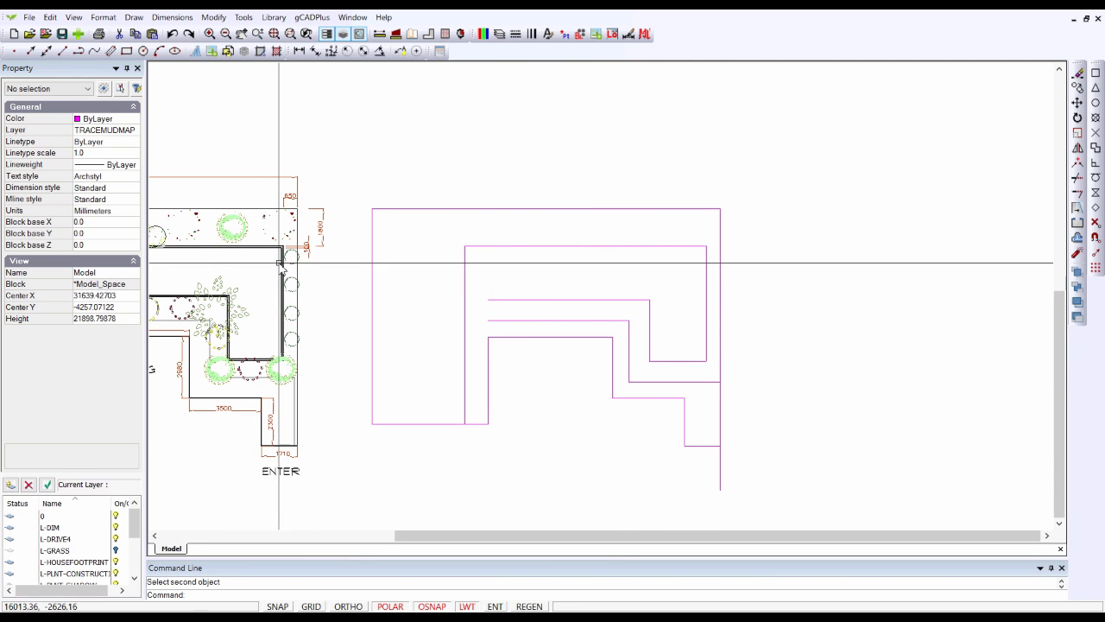
pyautogui.scroll(2, 298, 254)
pyautogui.scroll(1, 298, 254)
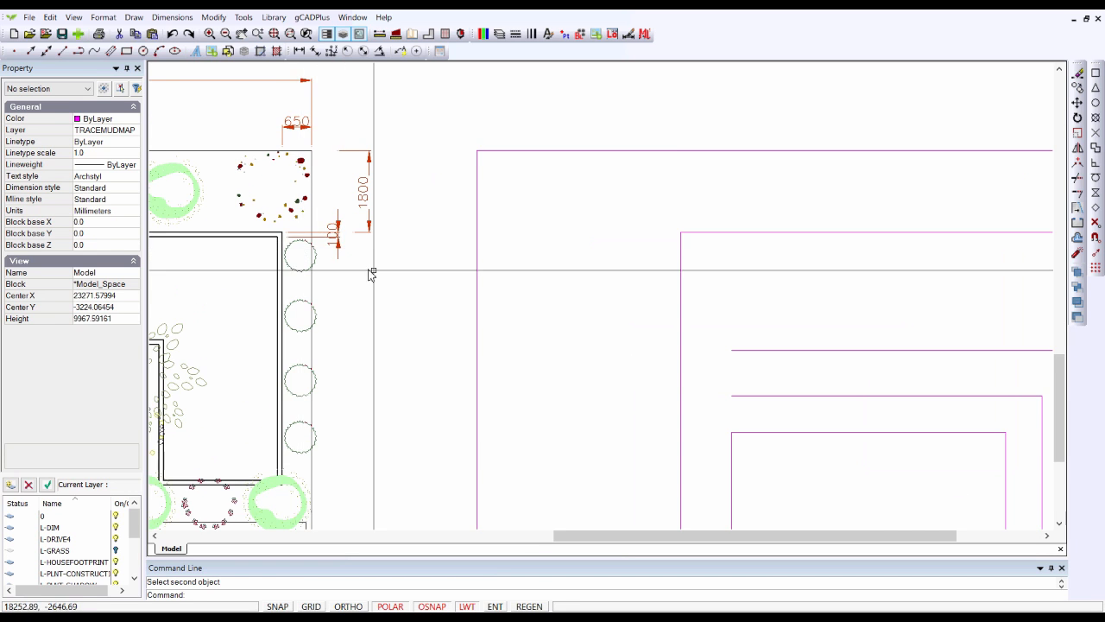
pyautogui.scroll(-2, 423, 297)
pyautogui.scroll(-1, 423, 296)
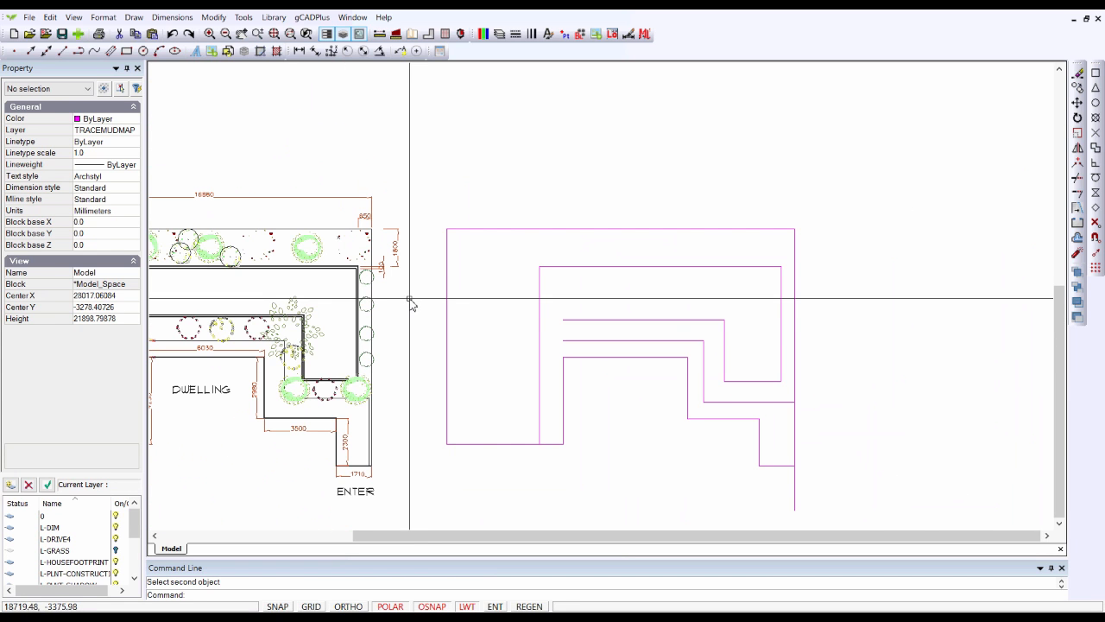
pyautogui.rightClick(557, 174)
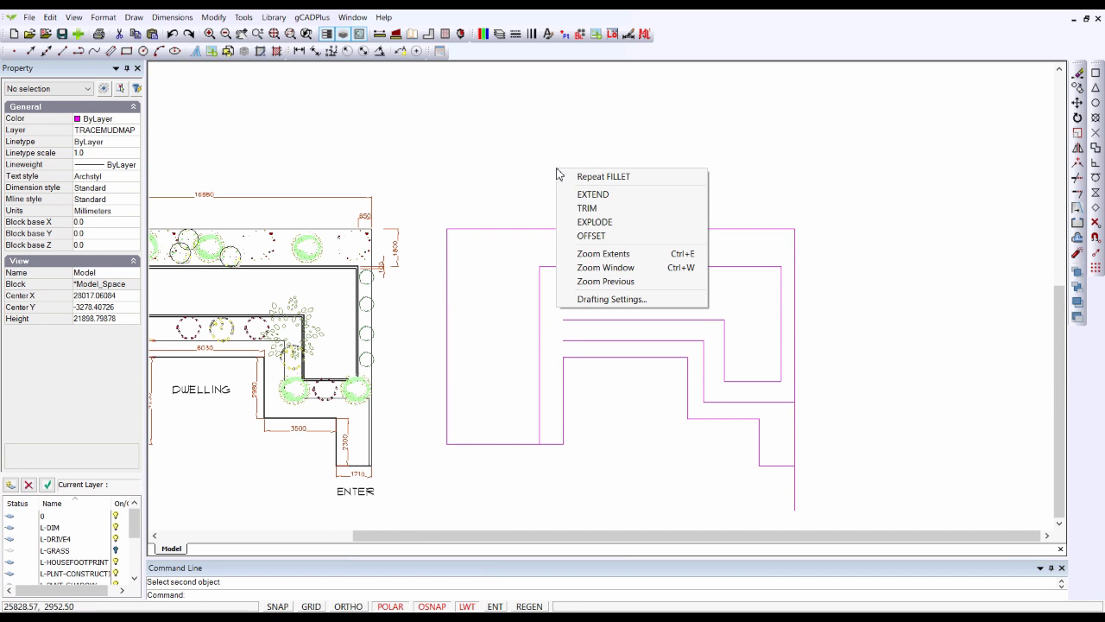
pyautogui.click(589, 235)
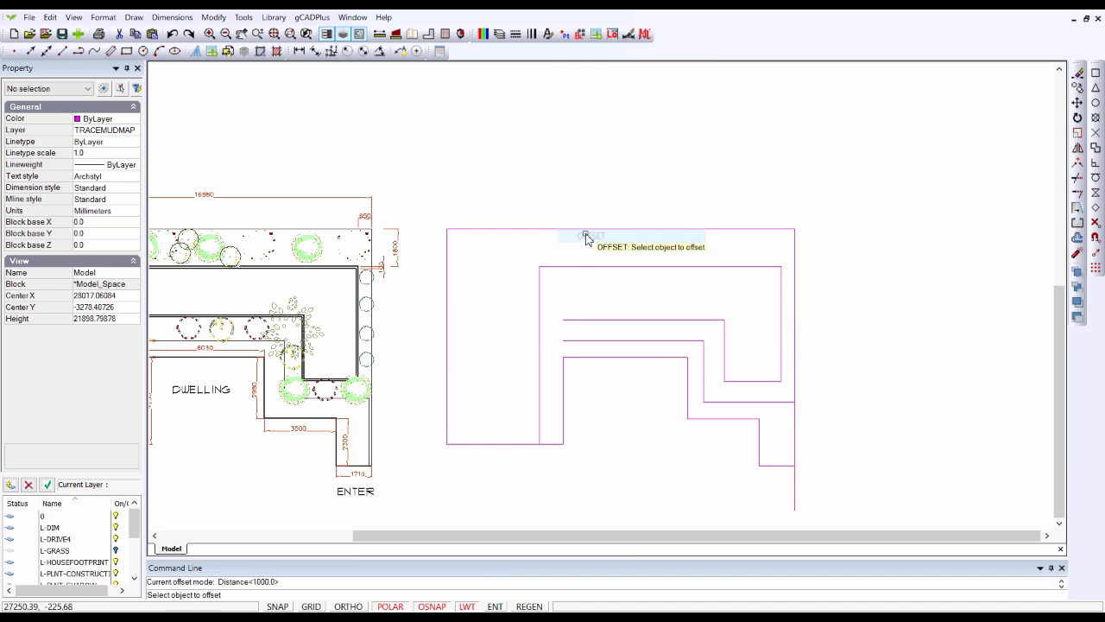
pyautogui.click(655, 267)
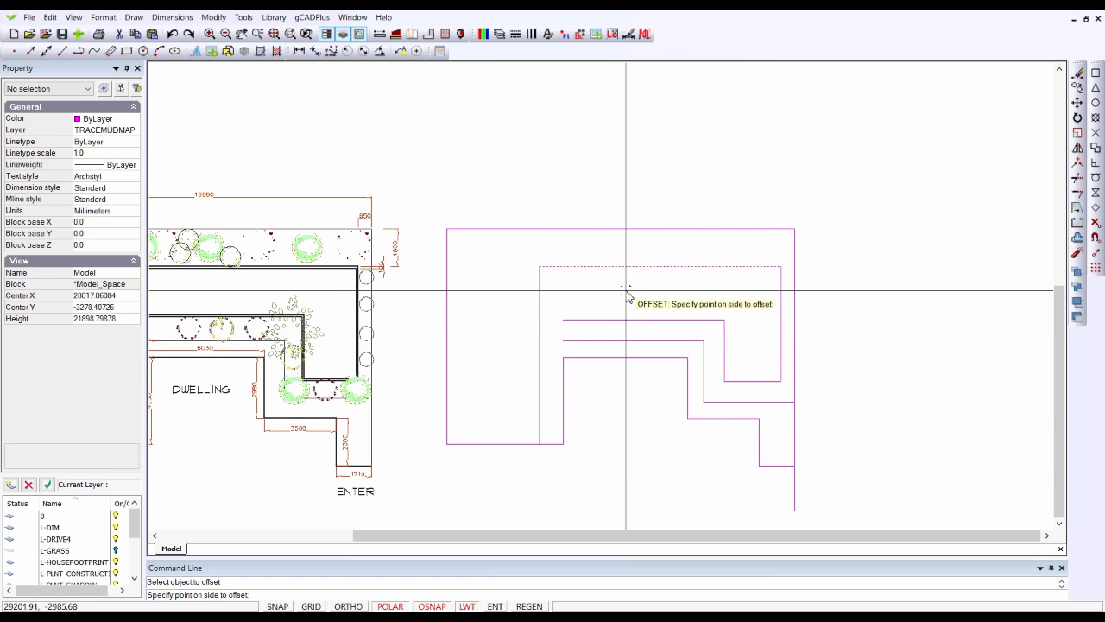
pyautogui.press('Escape')
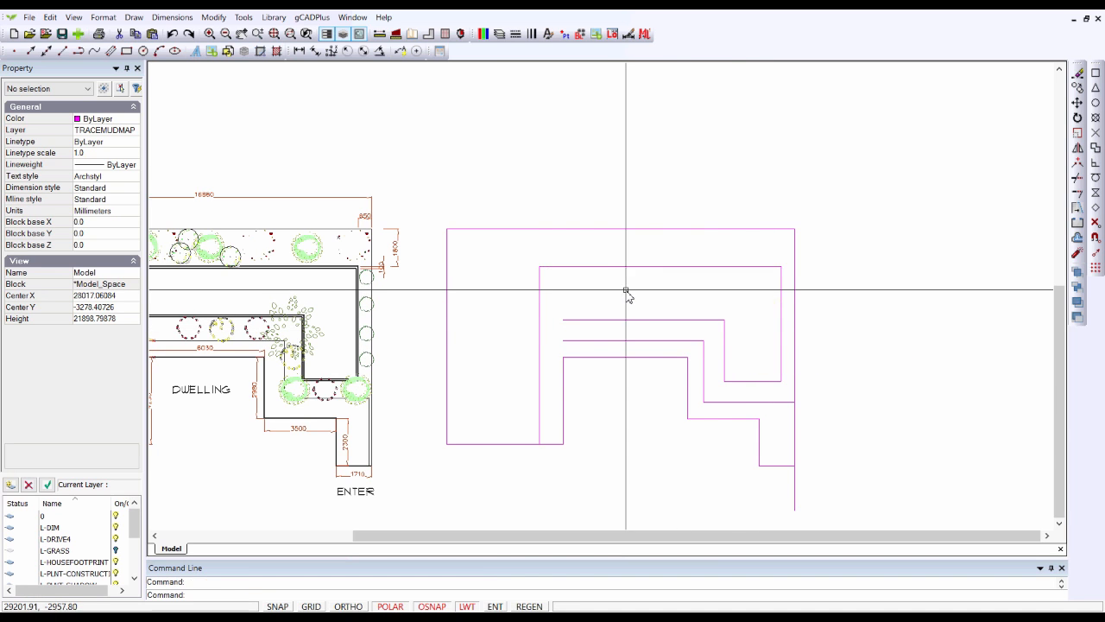
# Step: Join the upper horizontal, right vertical and three outermost stepped garden line segments into one polyline
pyautogui.click(703, 266)
pyautogui.click(782, 338)
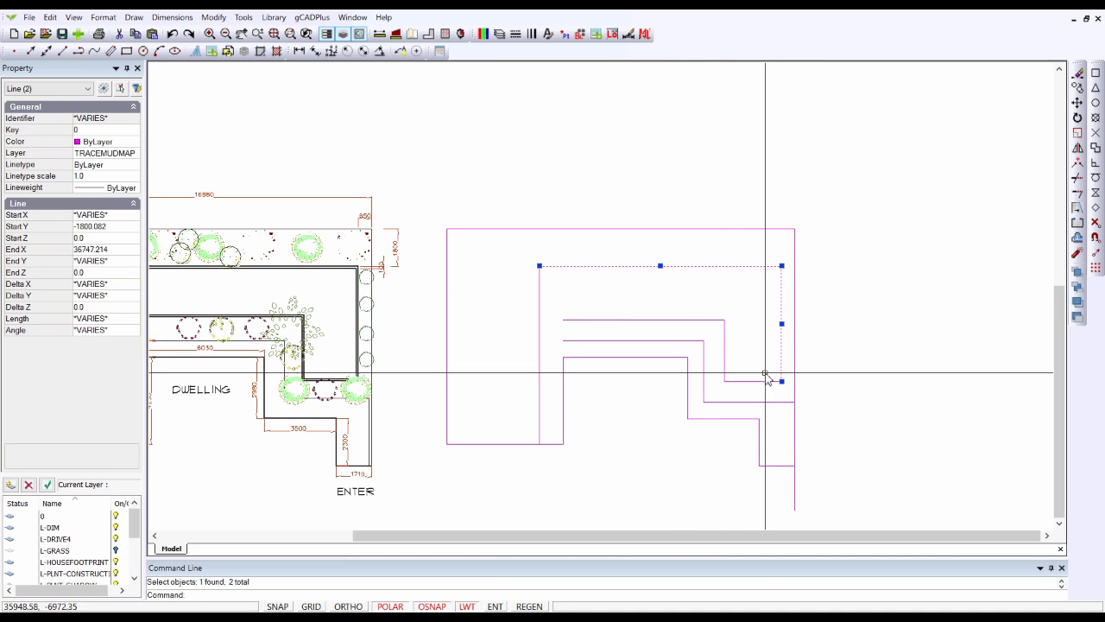
pyautogui.click(755, 382)
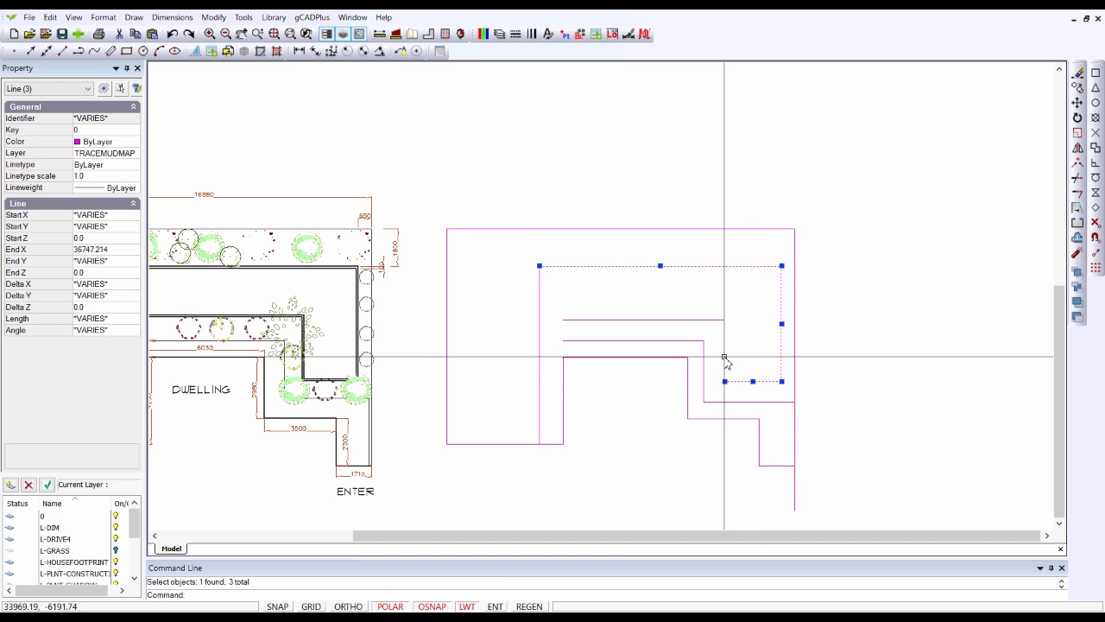
pyautogui.click(724, 361)
pyautogui.click(682, 321)
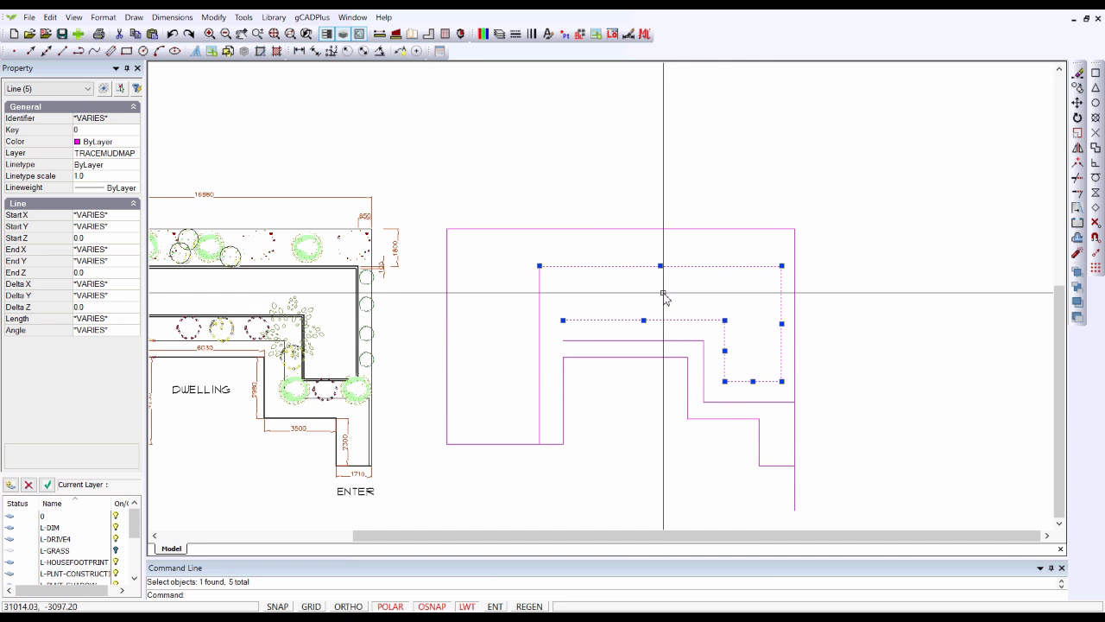
pyautogui.rightClick(664, 296)
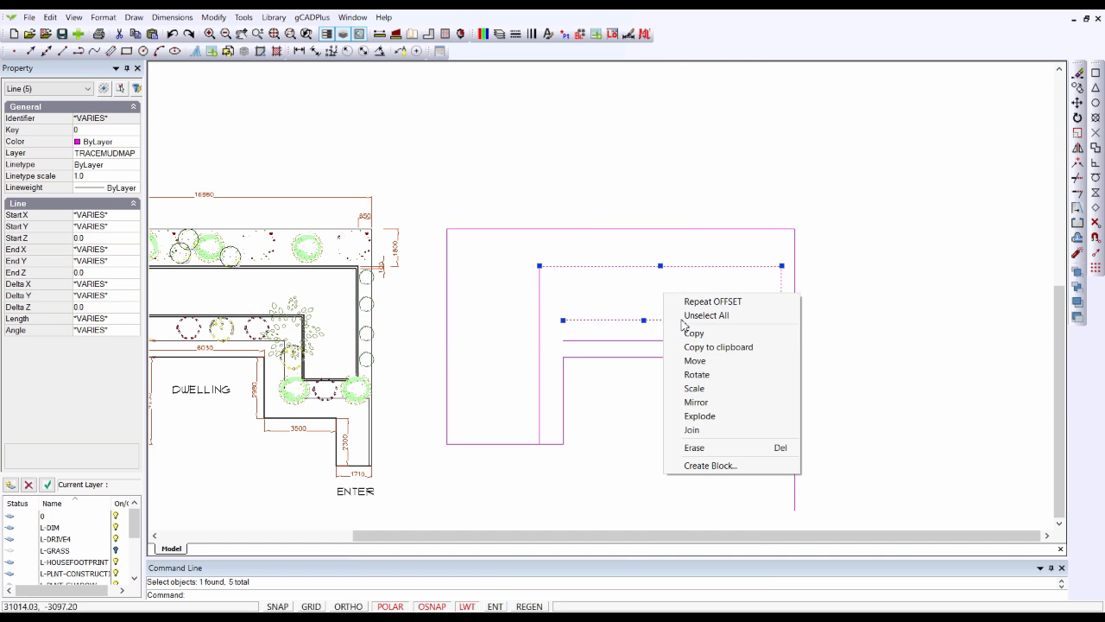
pyautogui.click(695, 429)
# Step: Offset the joined stepped garden edging polyline inwards by the reference plan's 100 mm edging thickness and end the Offset command
pyautogui.rightClick(692, 294)
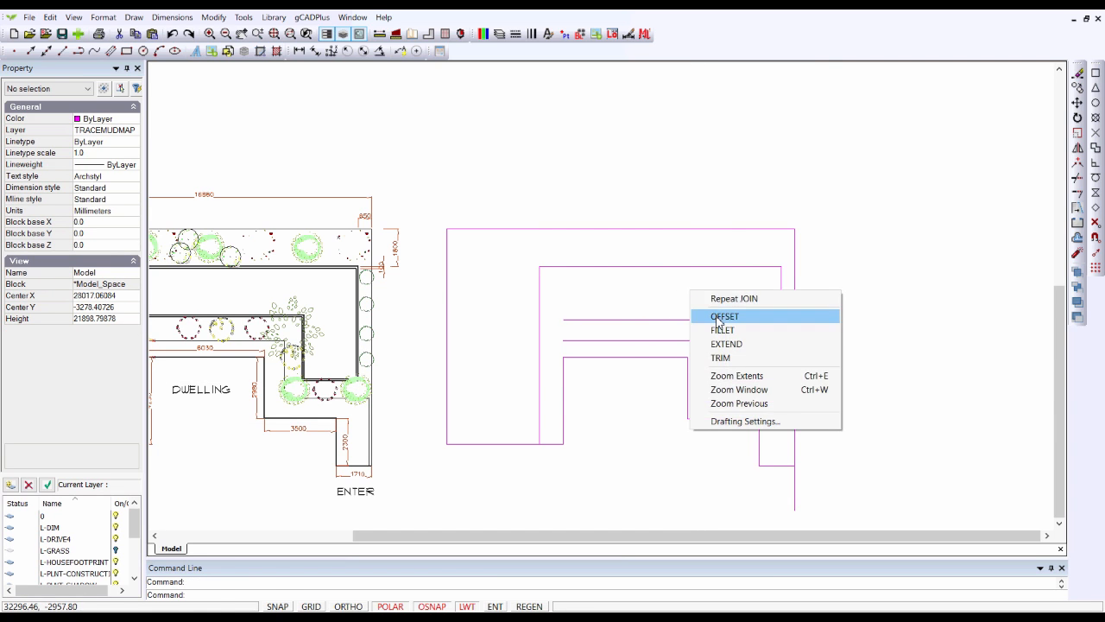
pyautogui.click(721, 315)
pyautogui.click(634, 320)
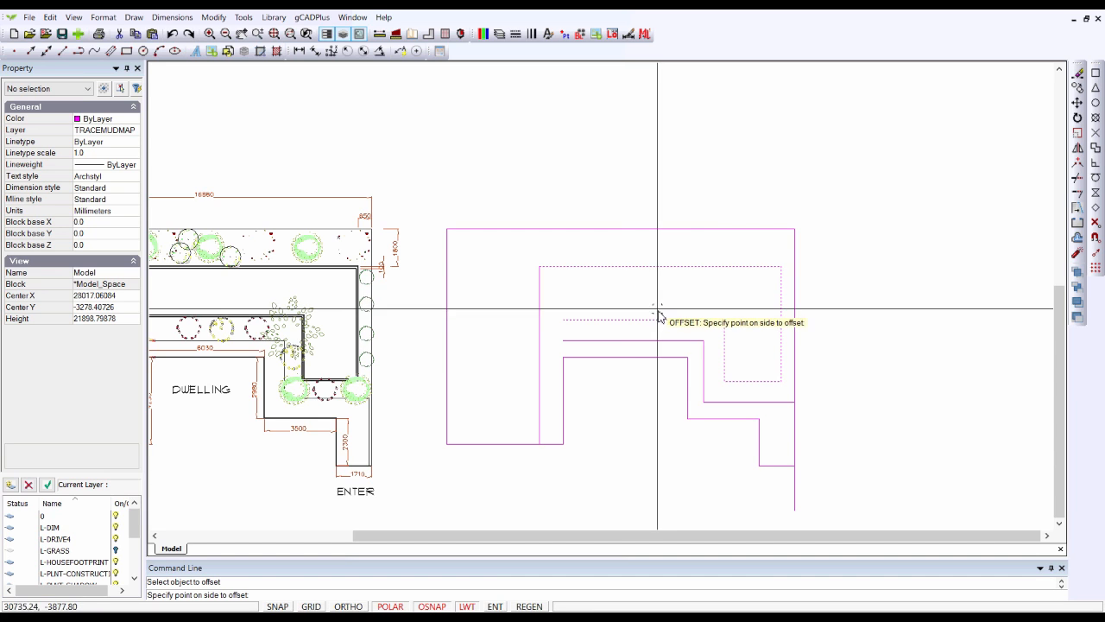
pyautogui.rightClick(658, 295)
pyautogui.click(691, 301)
pyautogui.rightClick(679, 297)
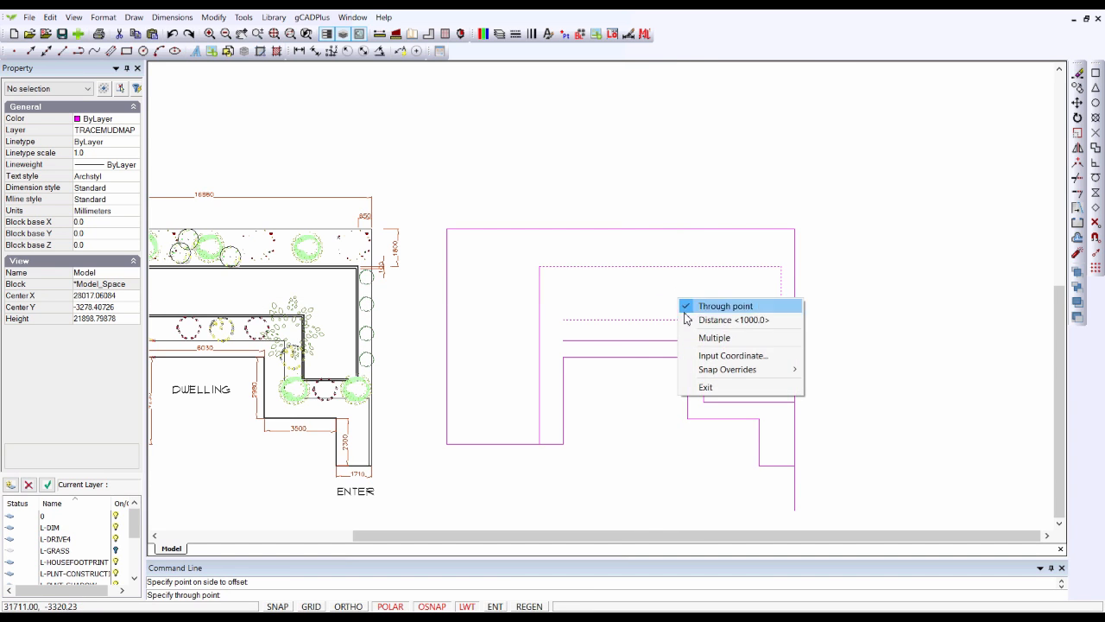
pyautogui.click(696, 316)
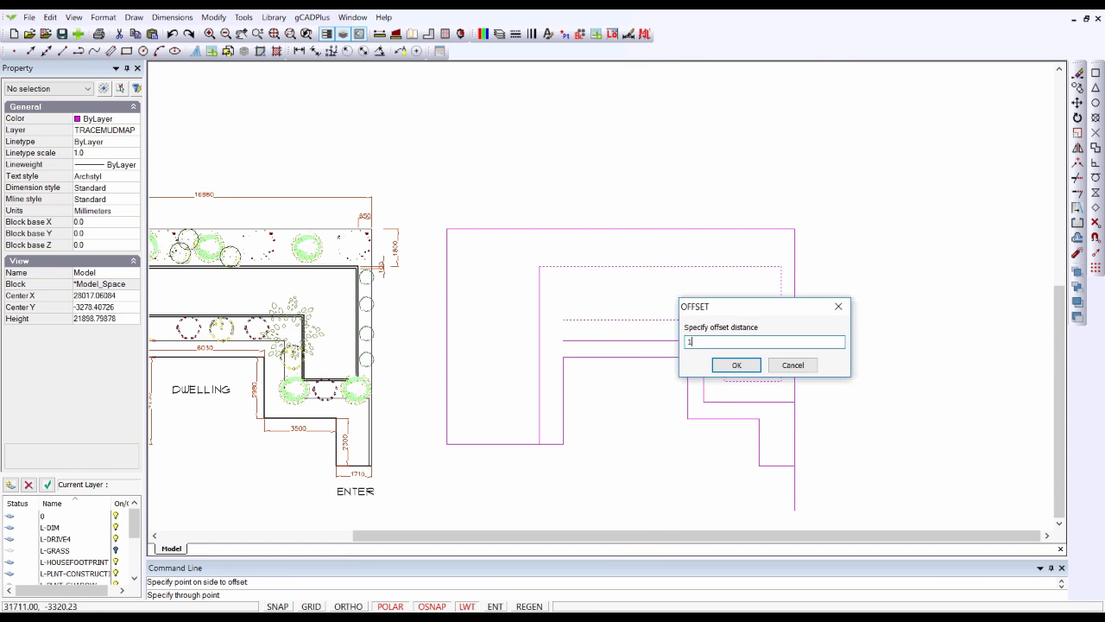
pyautogui.click(737, 364)
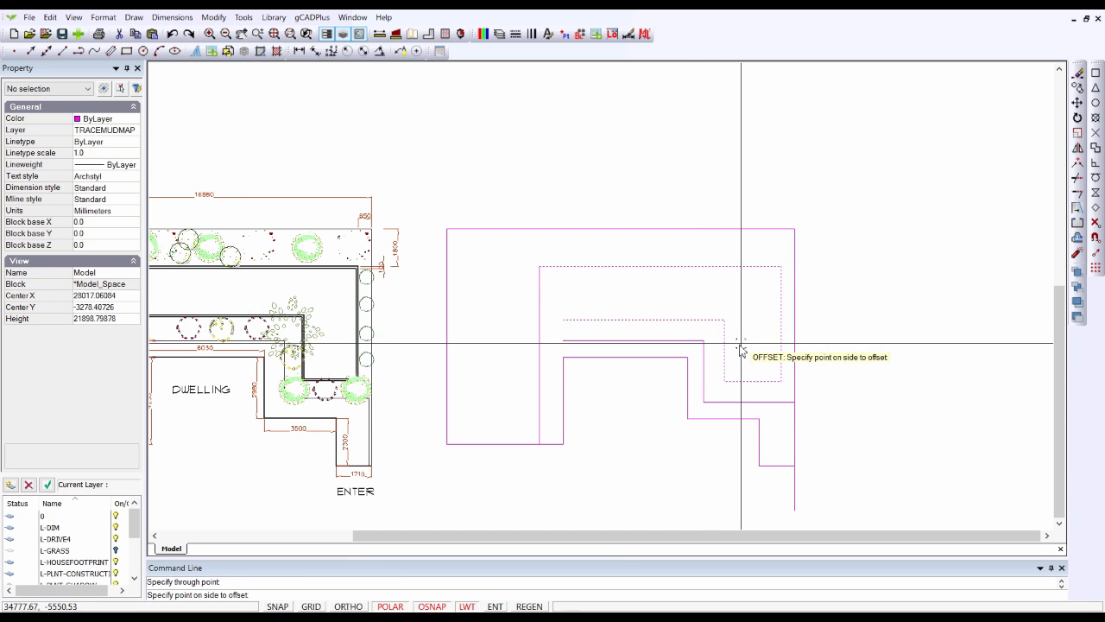
pyautogui.click(742, 344)
pyautogui.scroll(-3, 628, 273)
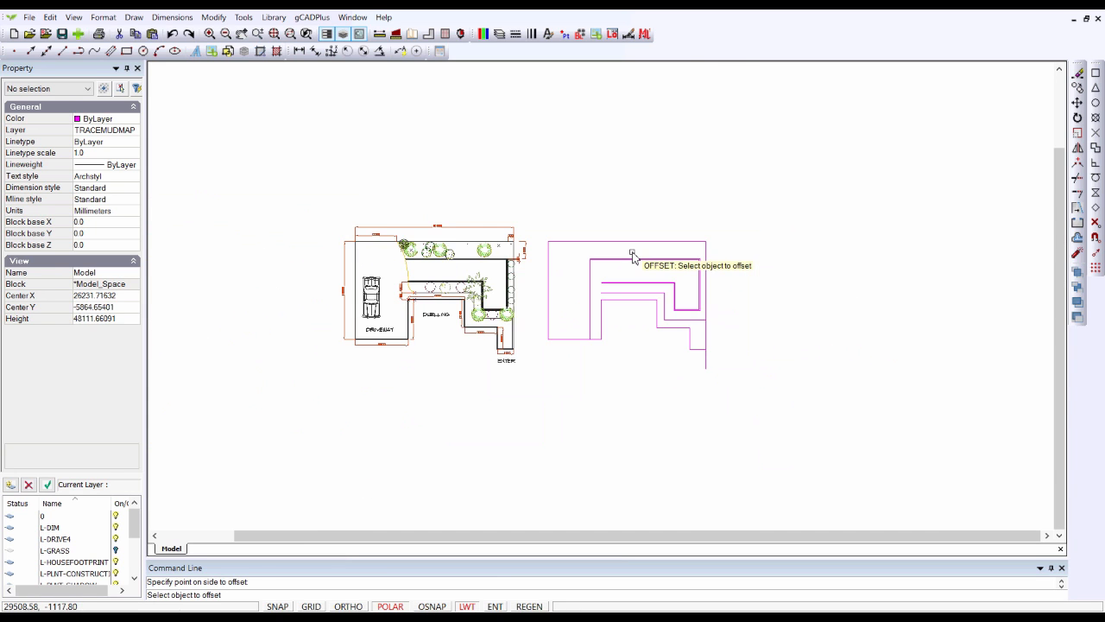
pyautogui.scroll(1, 629, 250)
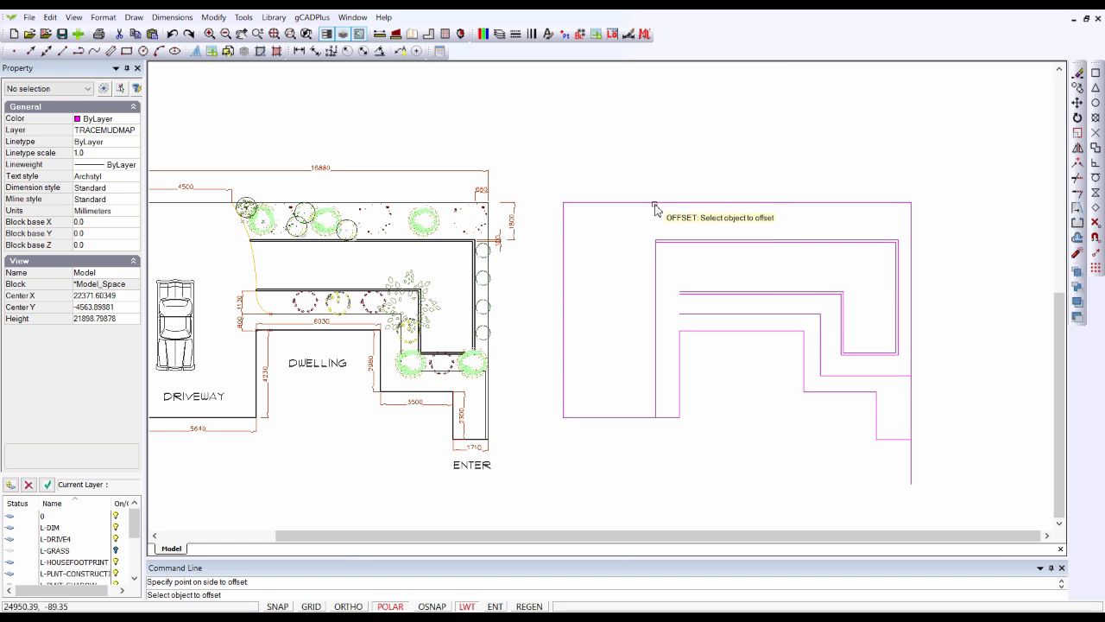
pyautogui.rightClick(571, 150)
pyautogui.click(599, 224)
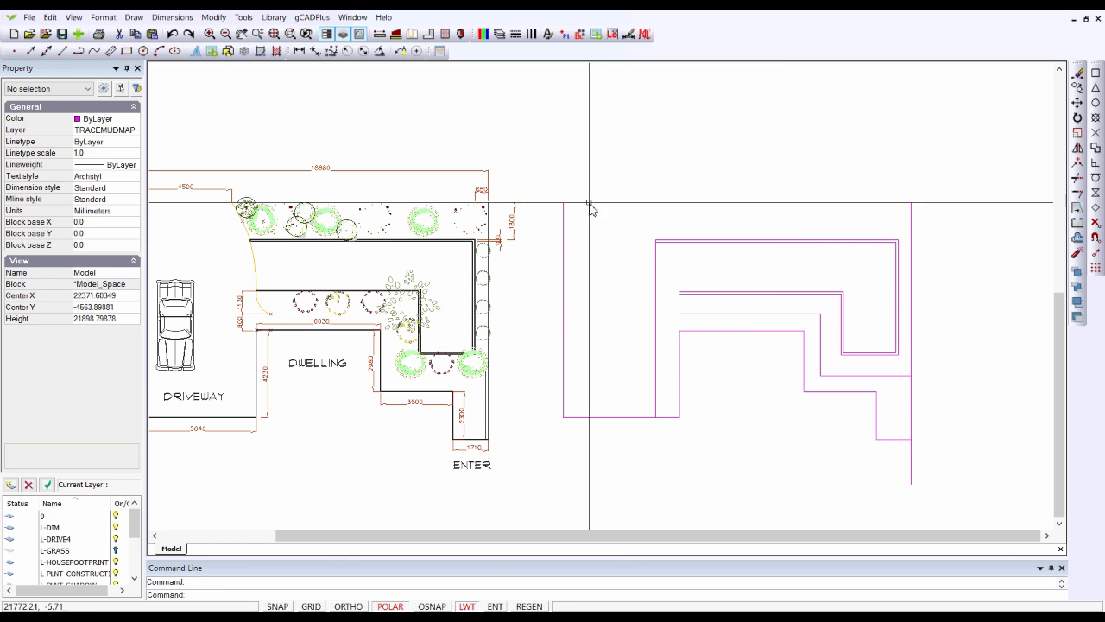
# Step: Extend the inner vertical driveway line up to the site outline's top boundary and end the Extend command
pyautogui.click(214, 18)
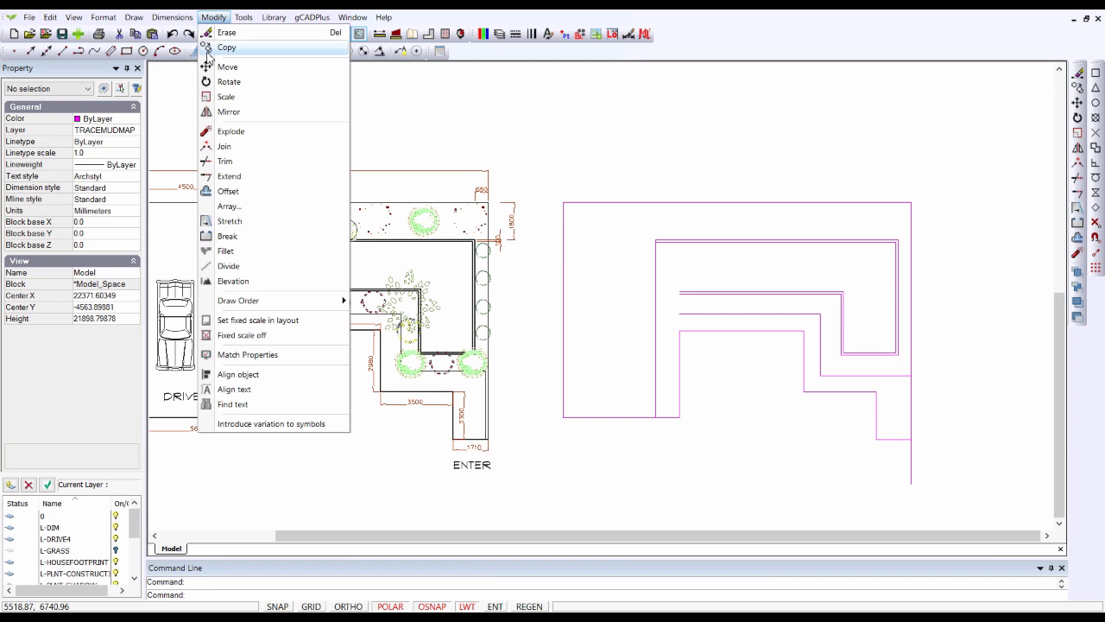
pyautogui.click(229, 177)
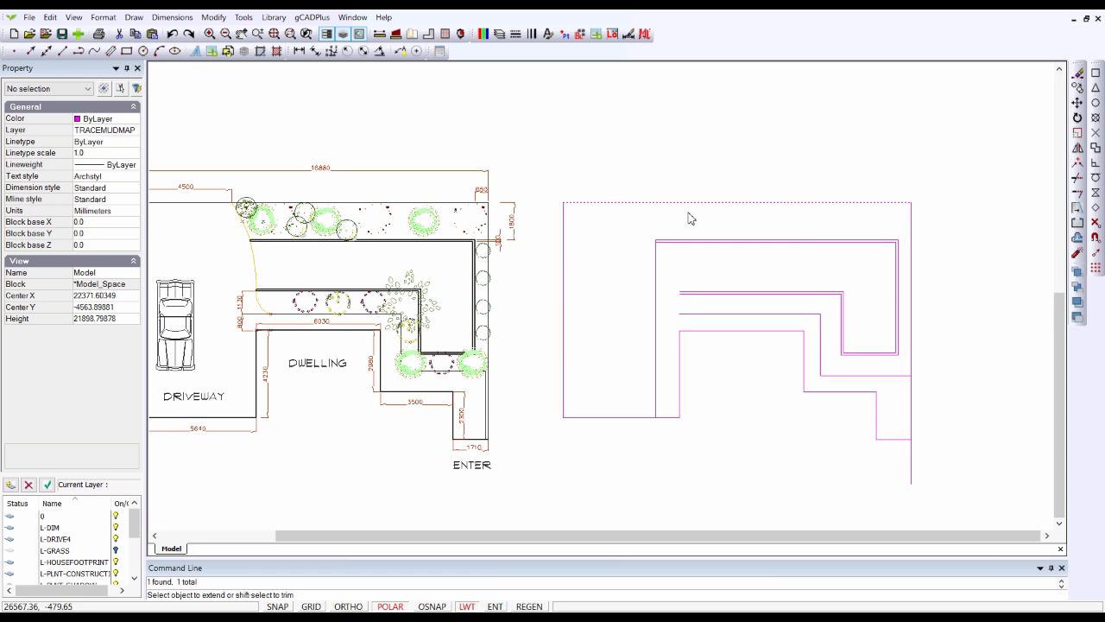
pyautogui.rightClick(639, 251)
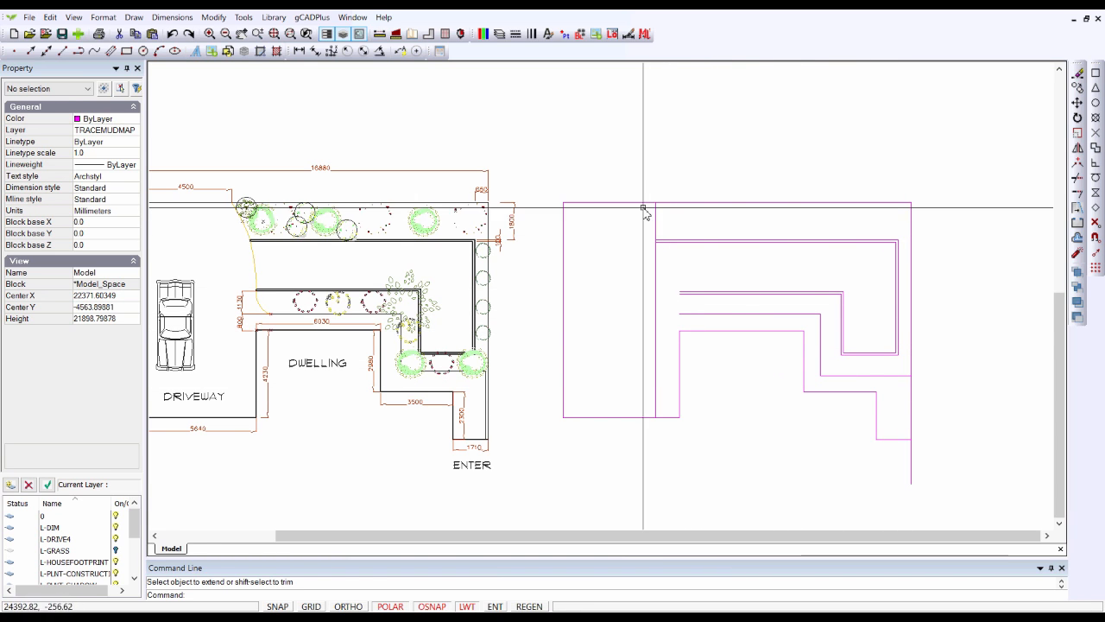
pyautogui.keyDown('shift'); pyautogui.click(680, 321); pyautogui.keyUp('shift')
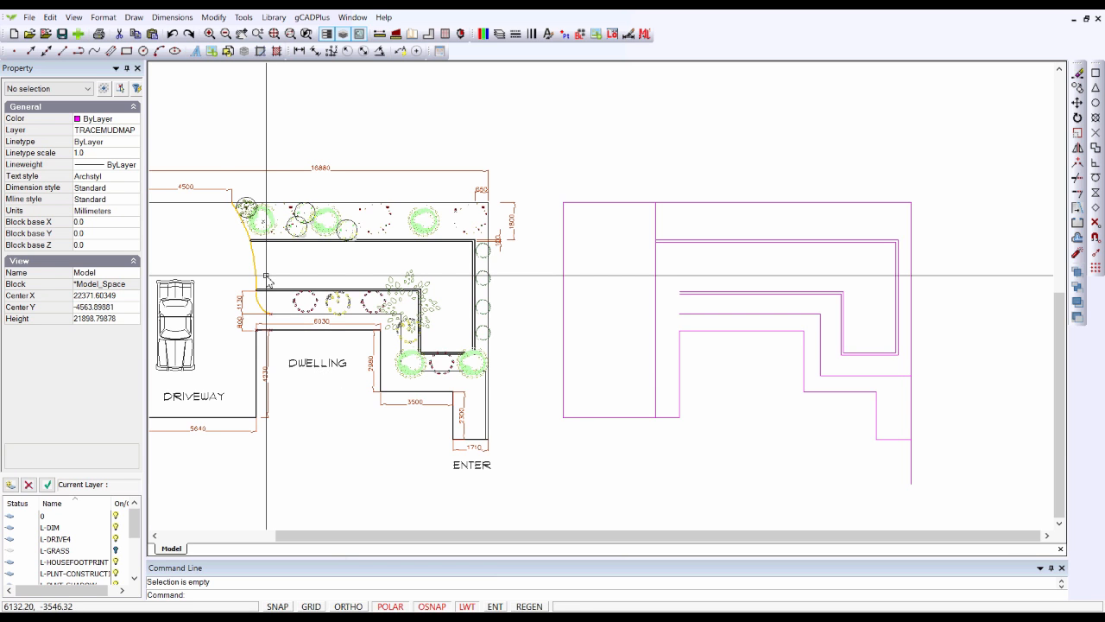
# Step: Examine the separate arcs that form the curved driveway edge on the reference plan
pyautogui.scroll(3, 266, 278)
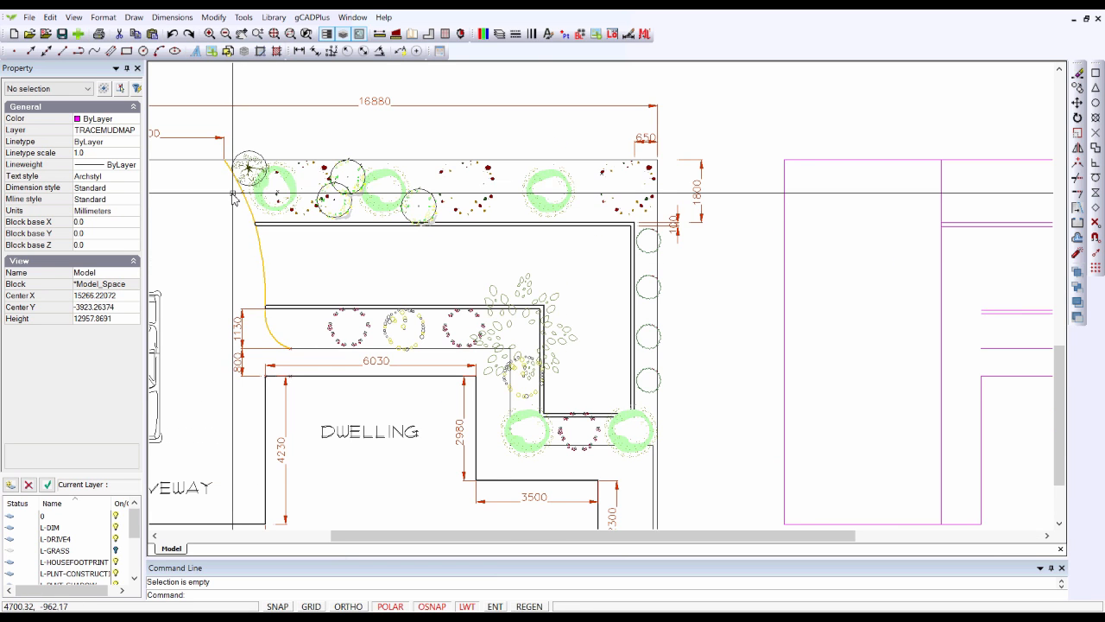
pyautogui.click(264, 274)
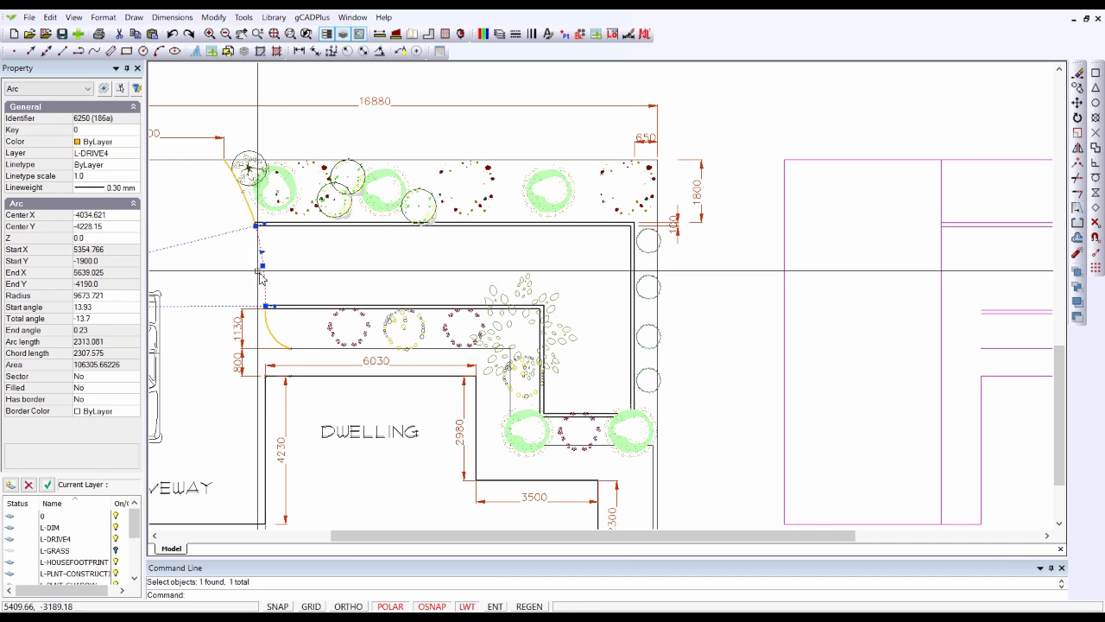
pyautogui.click(250, 204)
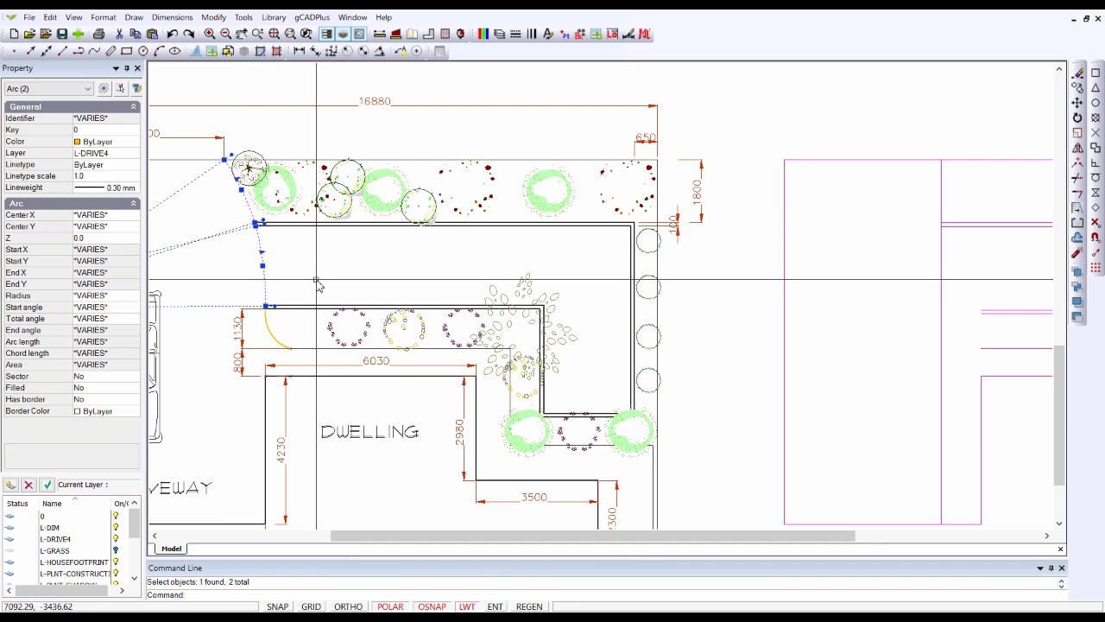
pyautogui.press('Escape')
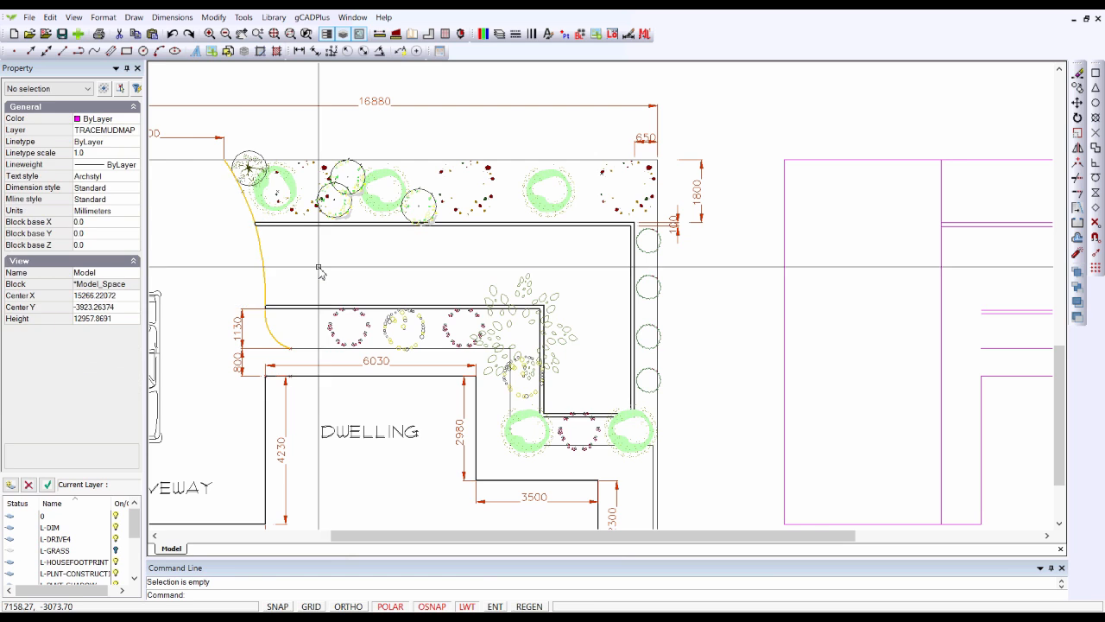
pyautogui.click(274, 339)
pyautogui.press('Escape')
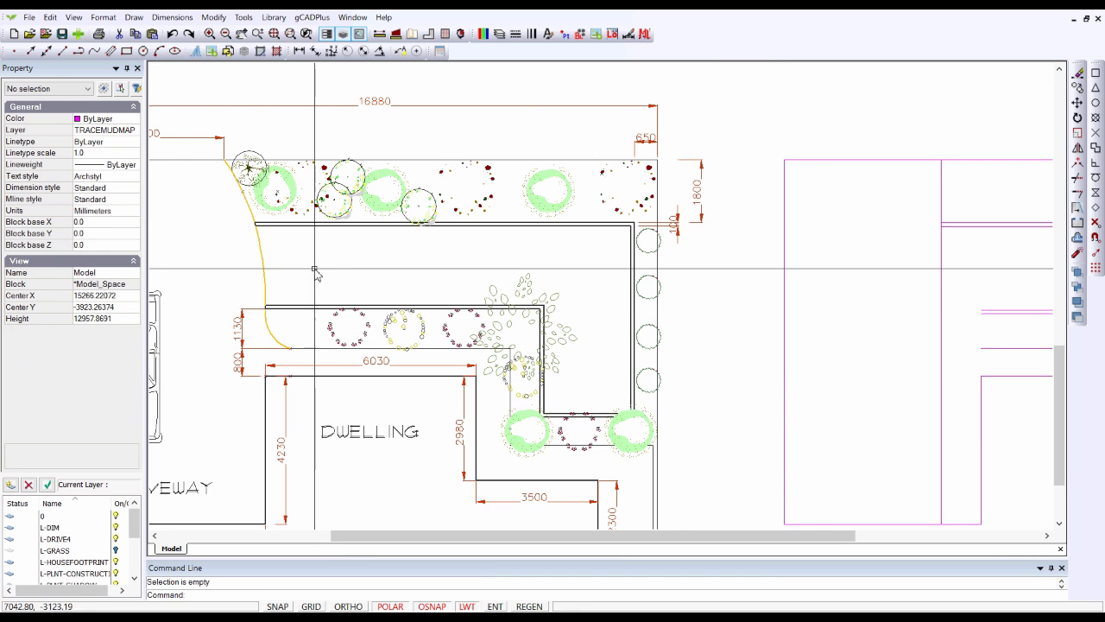
pyautogui.scroll(-1, 654, 335)
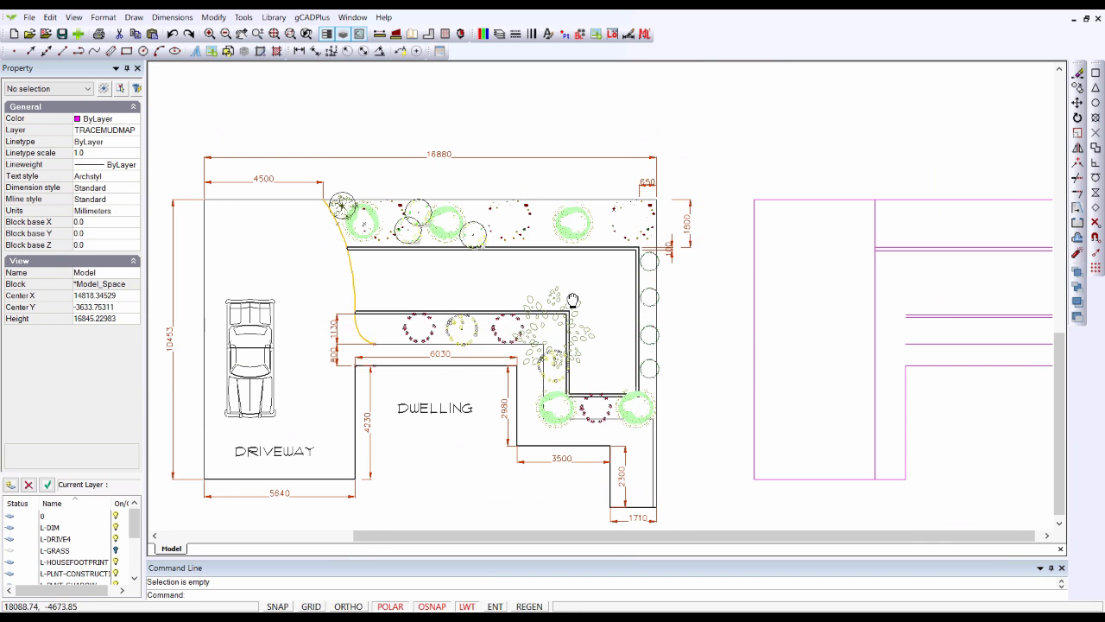
# Step: Draw a three-point arc from the vertical driveway line's top end, bulging towards the garden, to the left end of the lower double edging line
pyautogui.moveTo(653, 335)
pyautogui.mouseDown(button='middle')
pyautogui.moveTo(406, 289)
pyautogui.moveTo(366, 299)
pyautogui.moveTo(493, 329)
pyautogui.moveTo(522, 309)
pyautogui.mouseUp(button='middle')
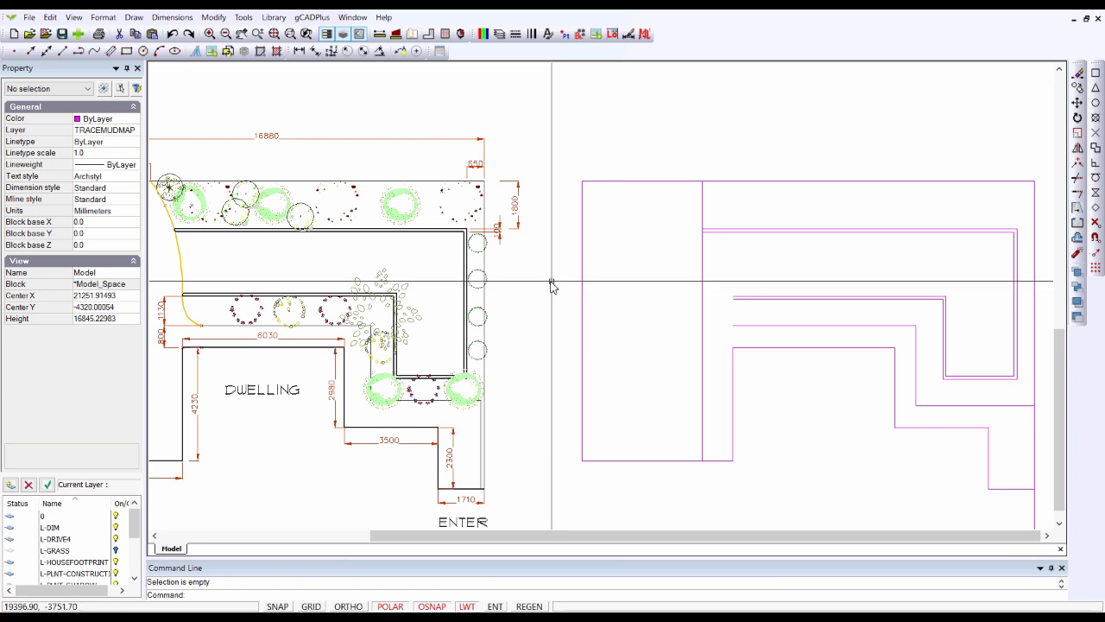
pyautogui.click(131, 19)
pyautogui.moveTo(194, 174)
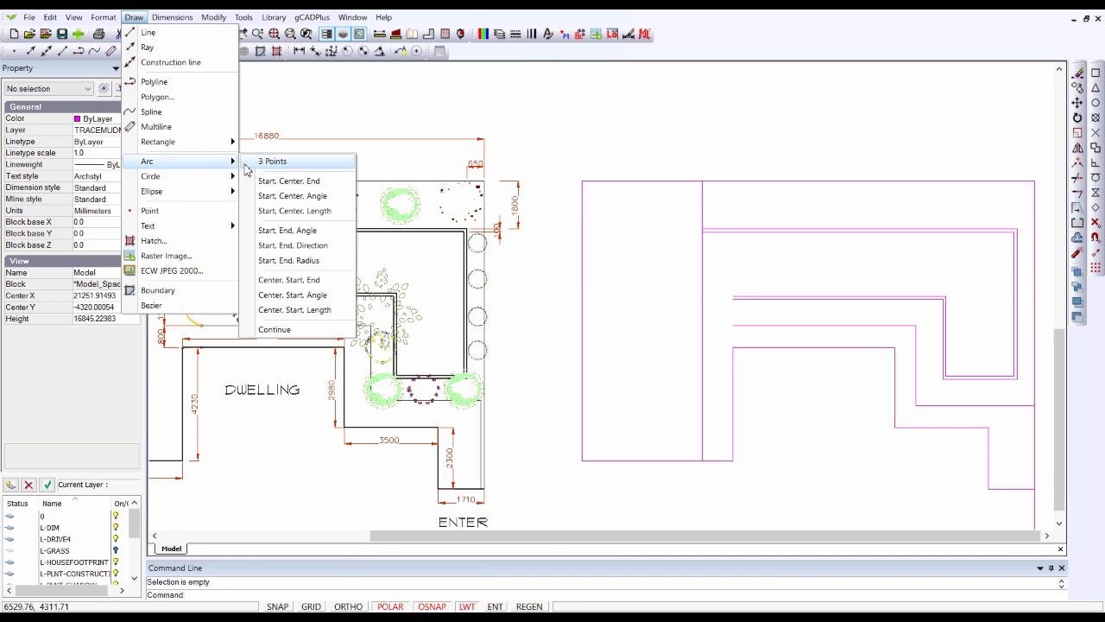
pyautogui.click(269, 161)
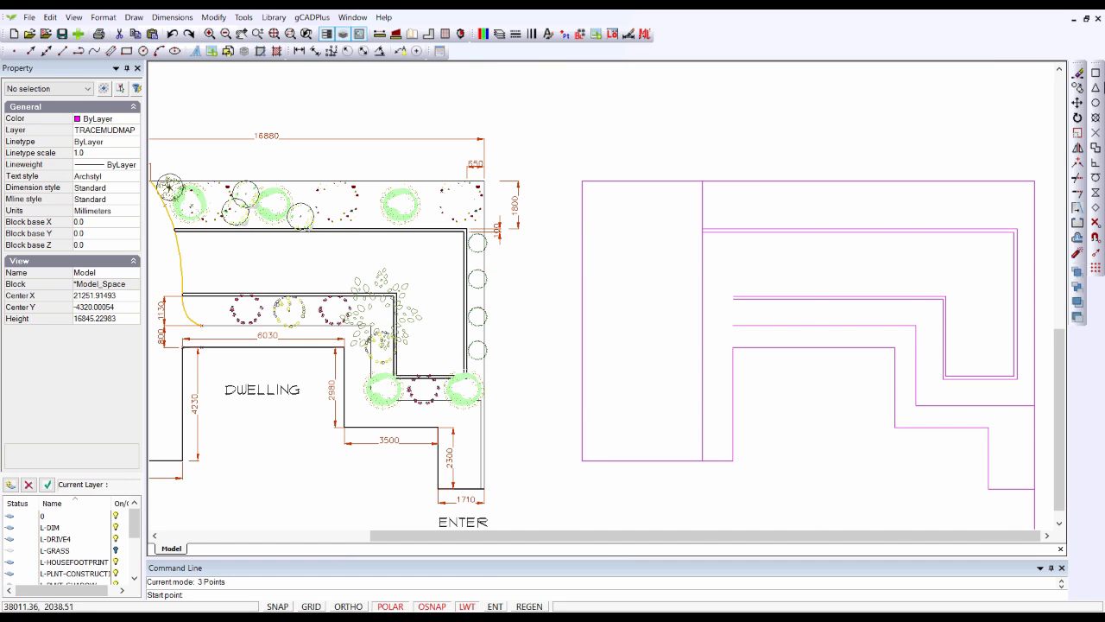
pyautogui.click(705, 182)
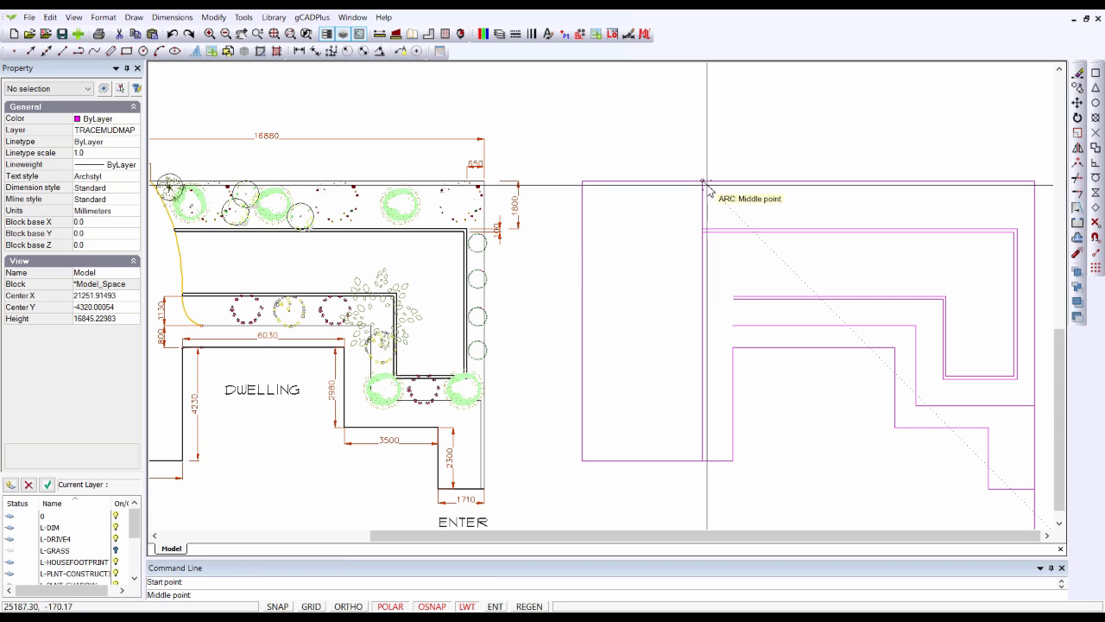
pyautogui.click(727, 245)
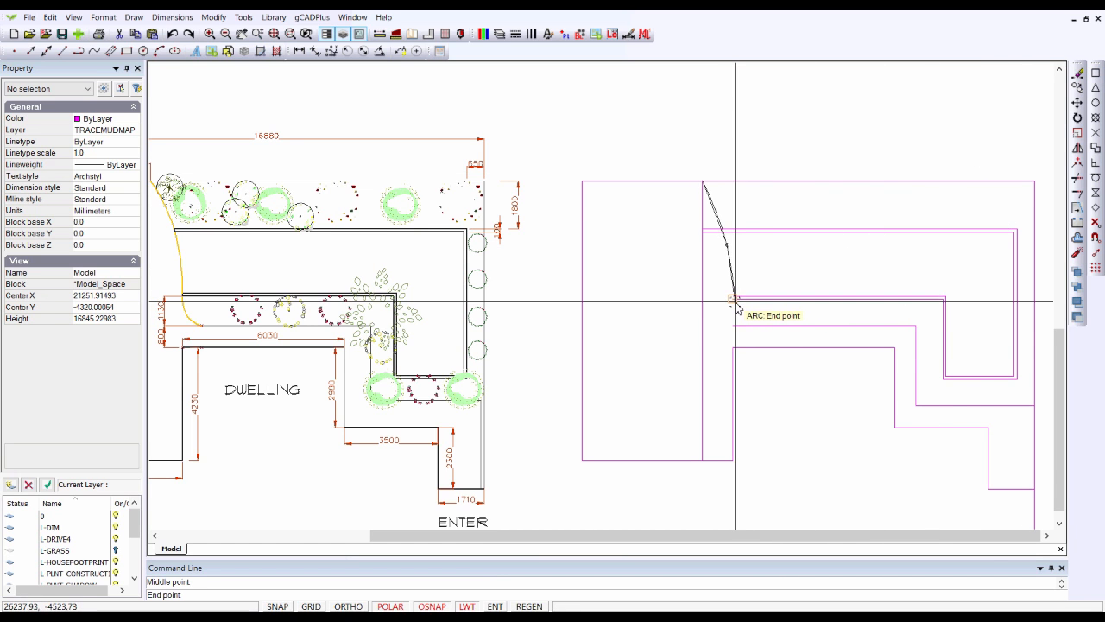
pyautogui.click(735, 307)
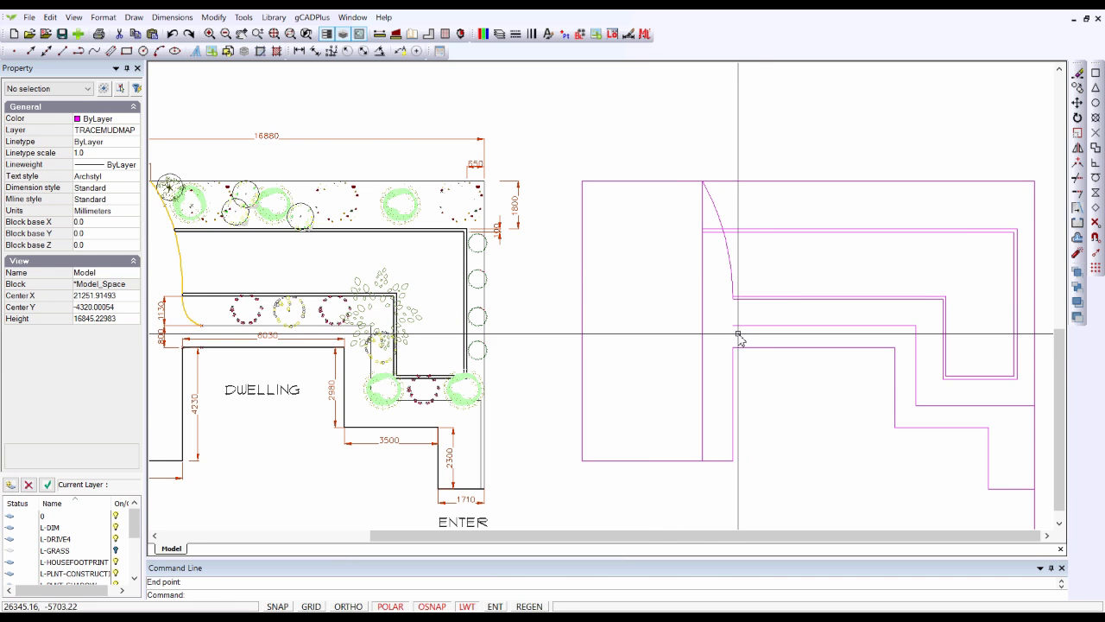
# Step: Add a continuing arc from the first arc's lower end onto the horizontal garden bed line just below the double edging
pyautogui.scroll(1, 746, 326)
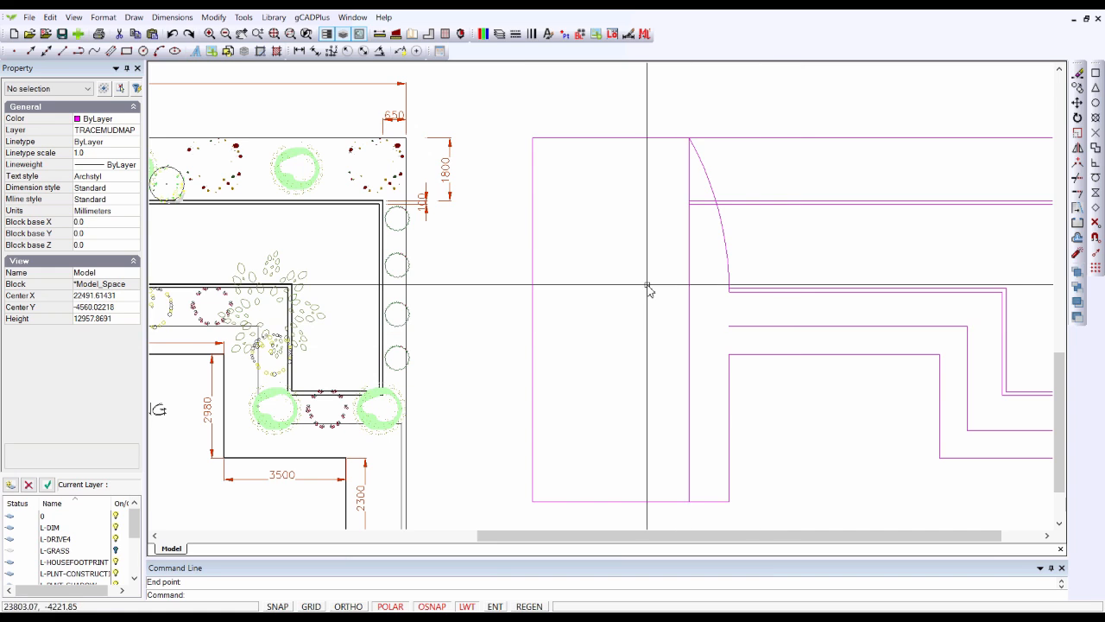
pyautogui.click(139, 22)
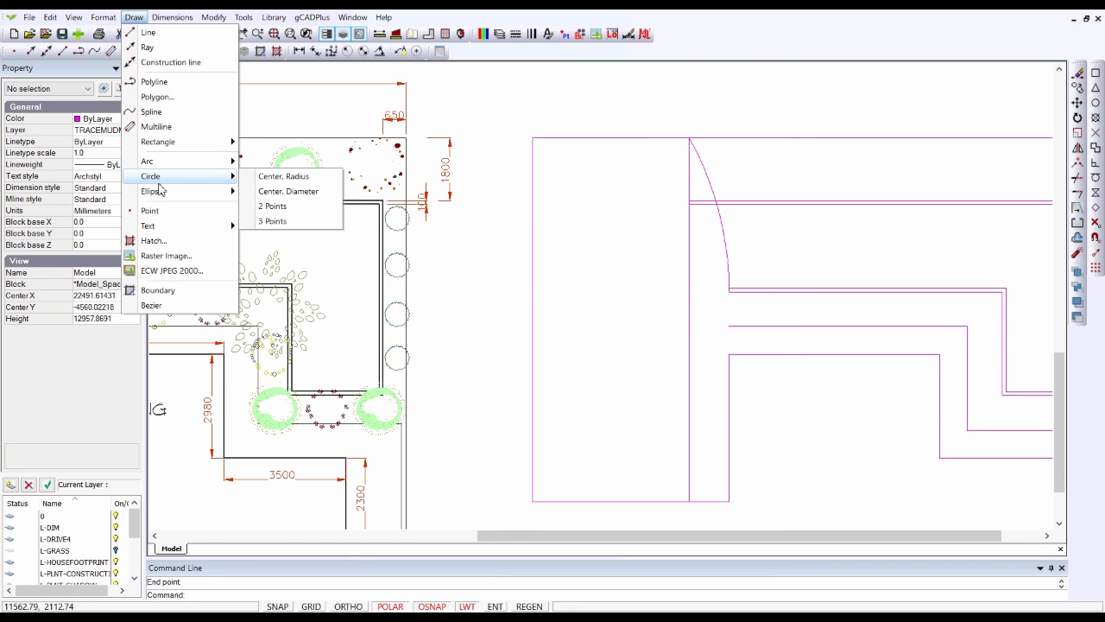
pyautogui.moveTo(162, 192)
pyautogui.moveTo(220, 162)
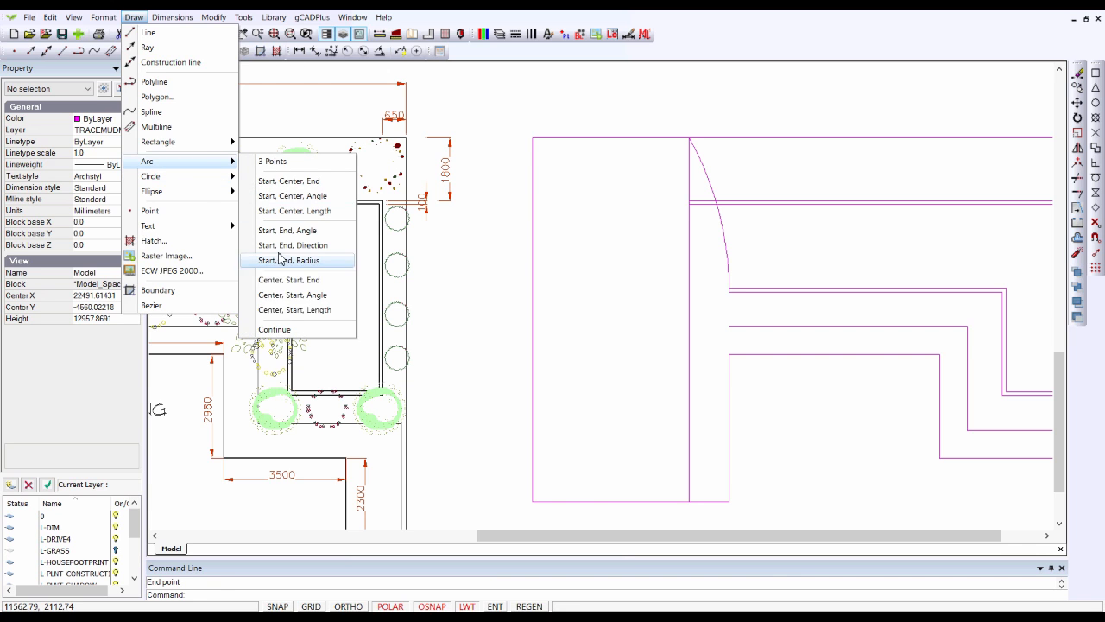
pyautogui.click(281, 333)
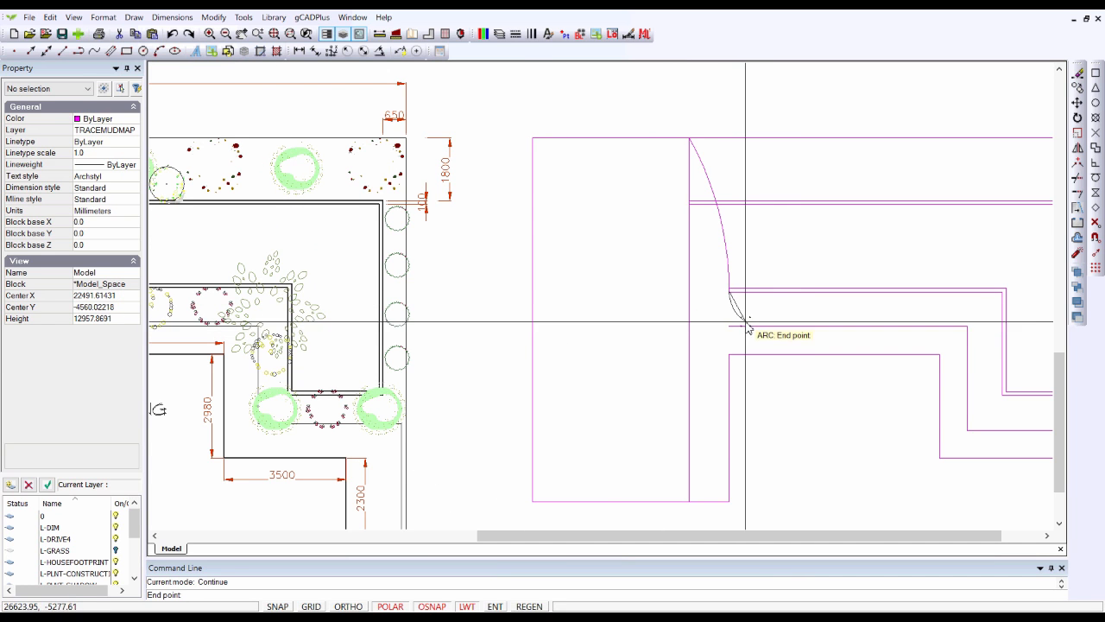
pyautogui.scroll(2, 748, 326)
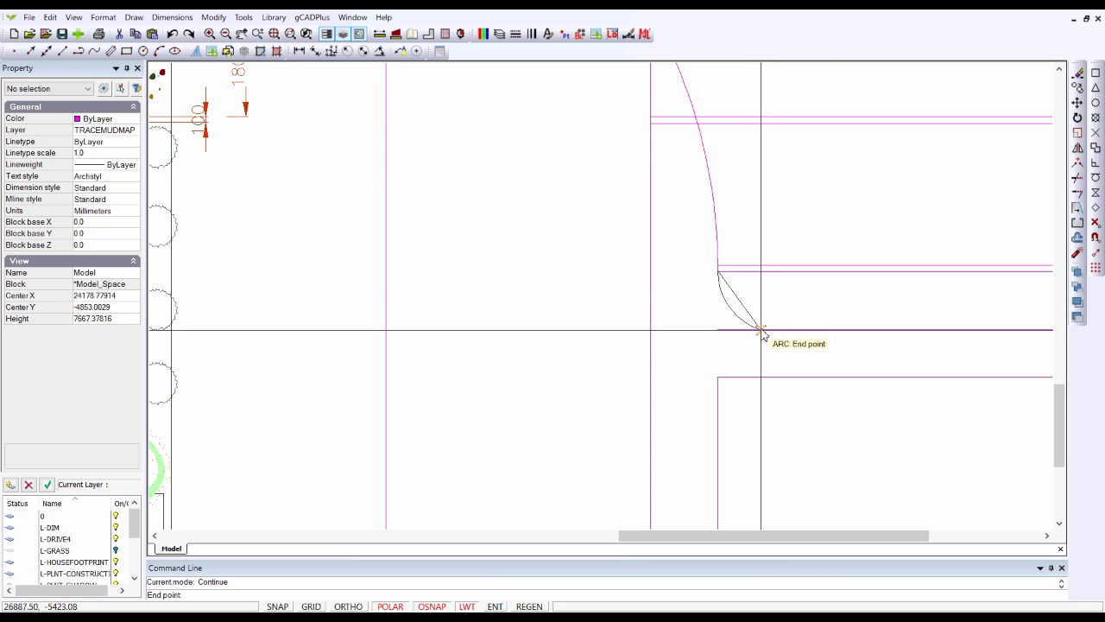
pyautogui.click(764, 333)
# Step: Erase the vertical guide line that runs through the driveway from the top boundary to the bottom boundary
pyautogui.scroll(-3, 587, 307)
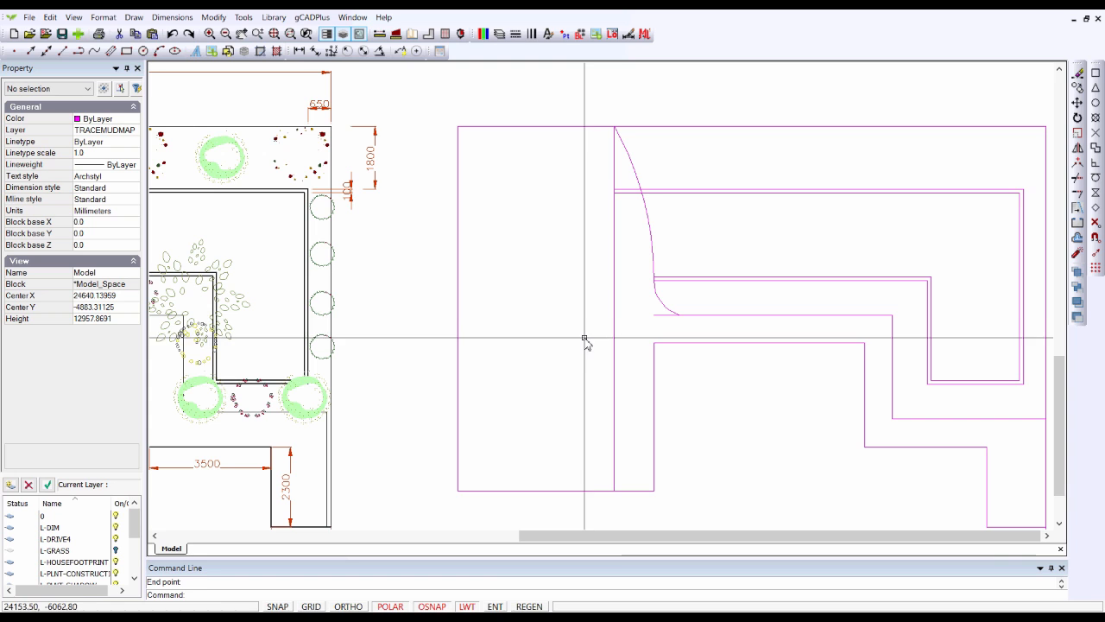
pyautogui.scroll(-3, 572, 348)
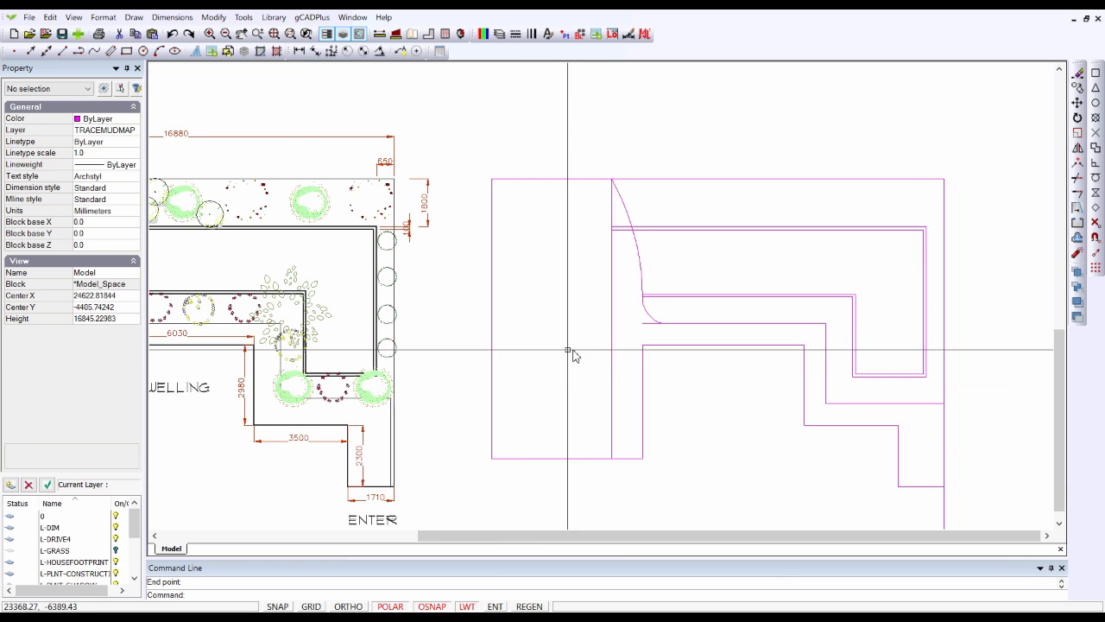
pyautogui.moveTo(625, 320); pyautogui.dragTo(660, 313, button='middle')
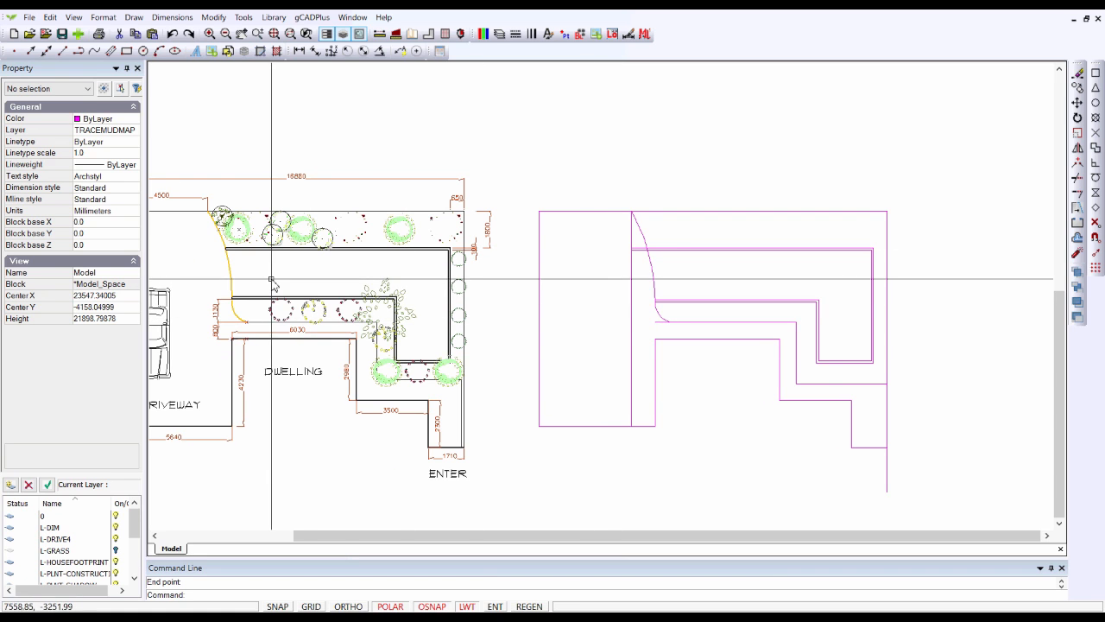
pyautogui.scroll(1, 610, 276)
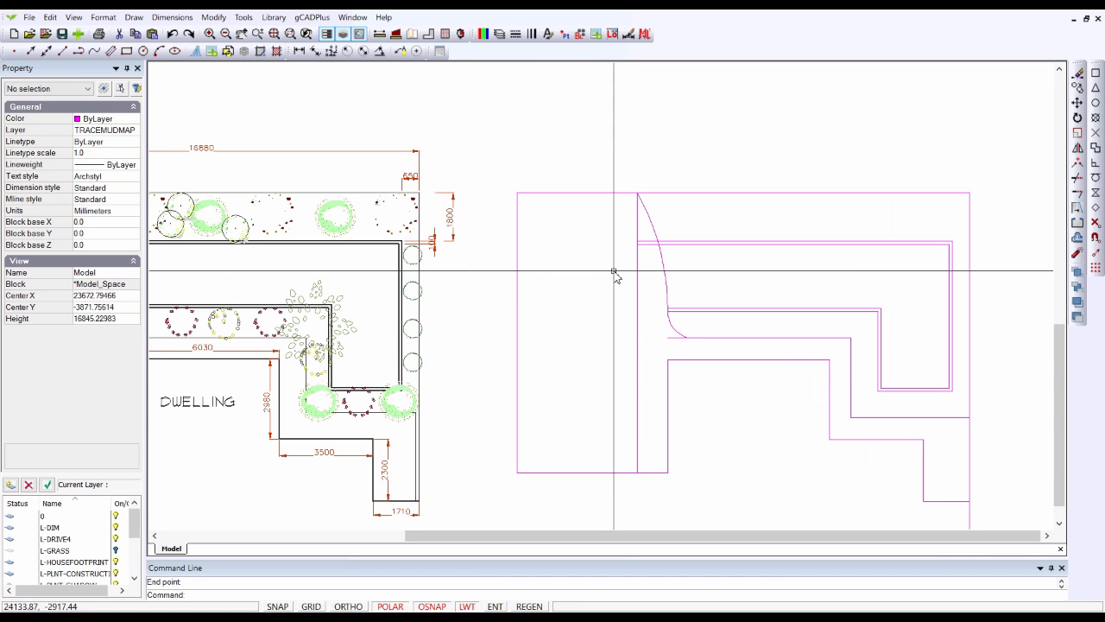
pyautogui.scroll(-1, 612, 274)
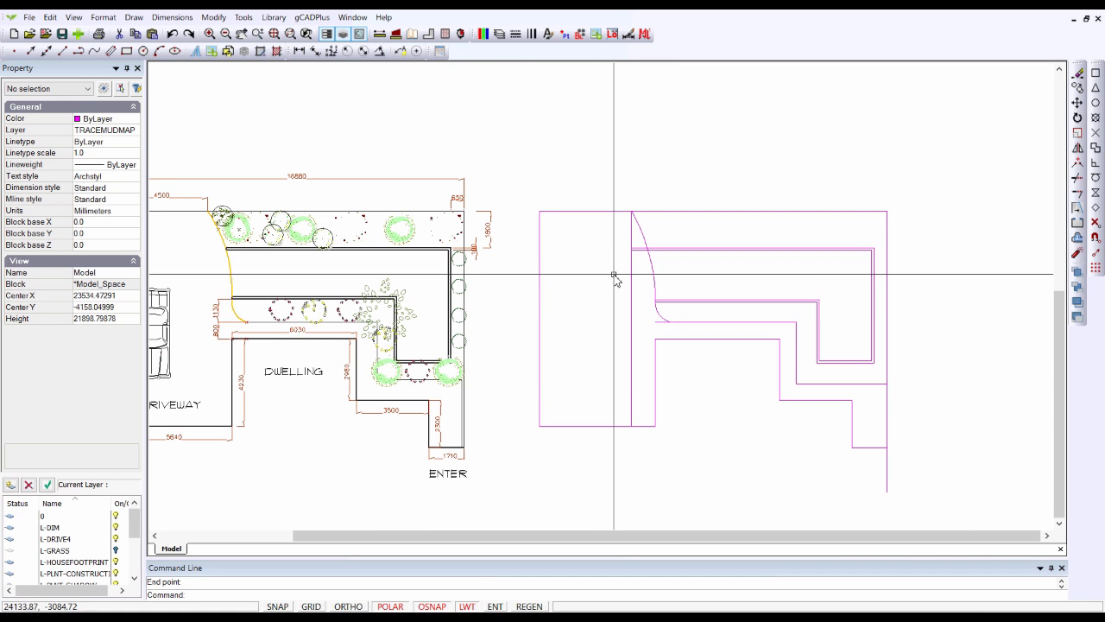
pyautogui.click(632, 321)
pyautogui.press('Escape')
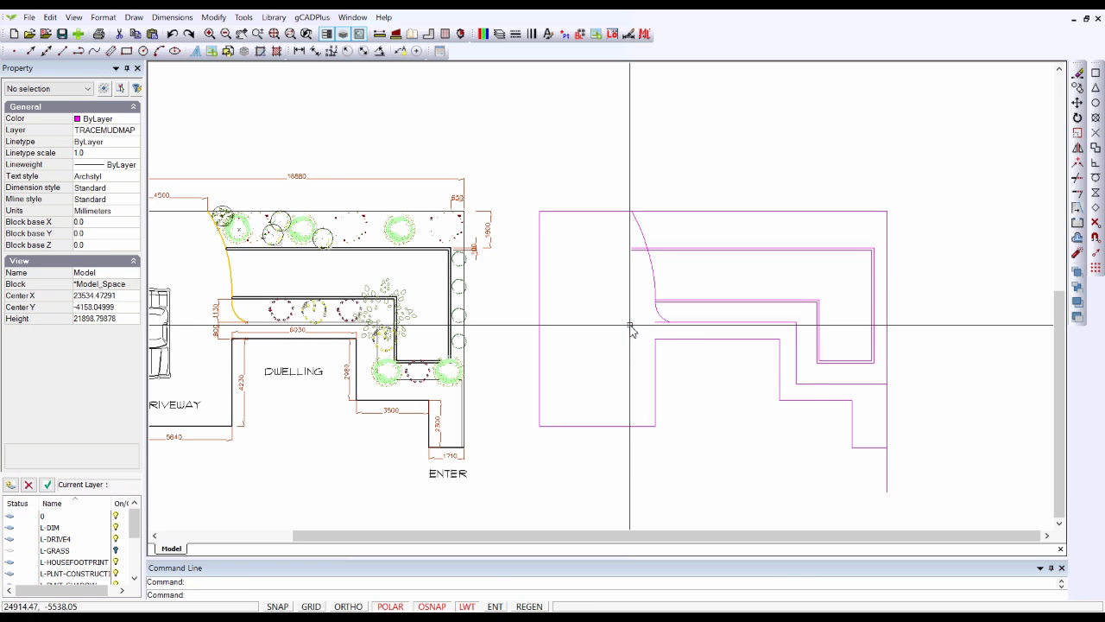
# Step: Trim the overhanging left ends of the upper double edging lines back to the long upper driveway arc
pyautogui.scroll(2, 636, 272)
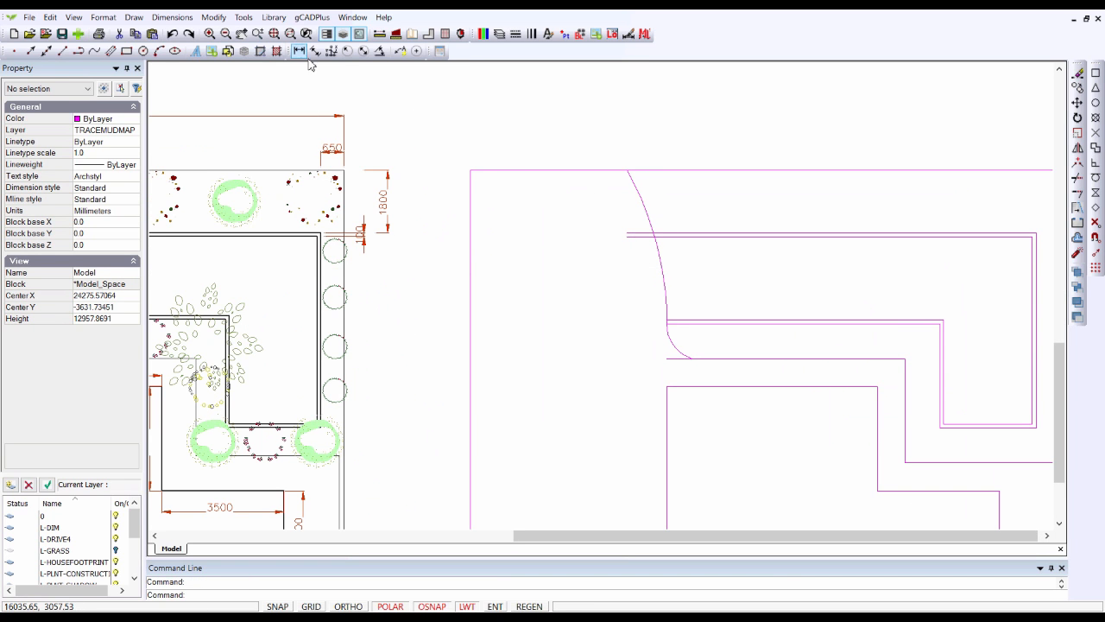
pyautogui.click(214, 17)
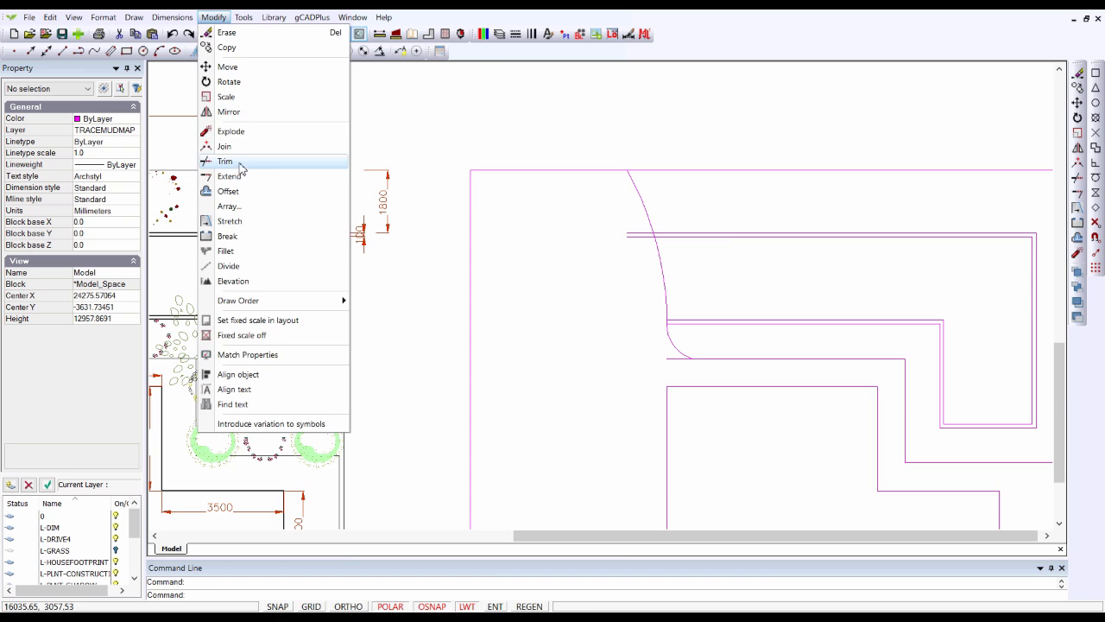
pyautogui.click(227, 161)
pyautogui.click(651, 222)
pyautogui.press('Return')
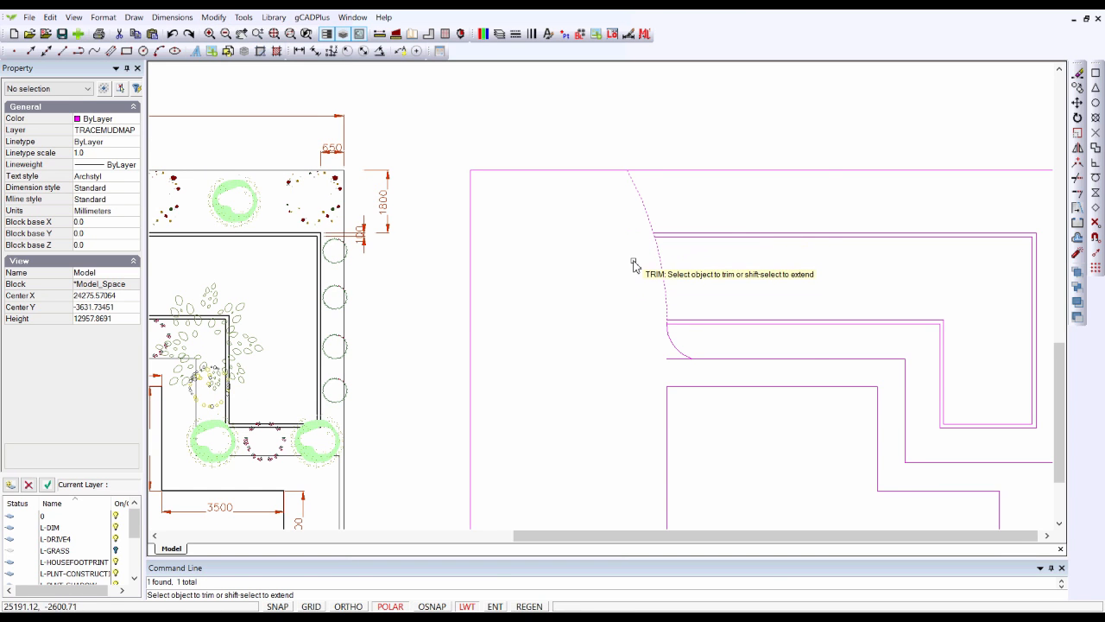
pyautogui.scroll(-2, 633, 260)
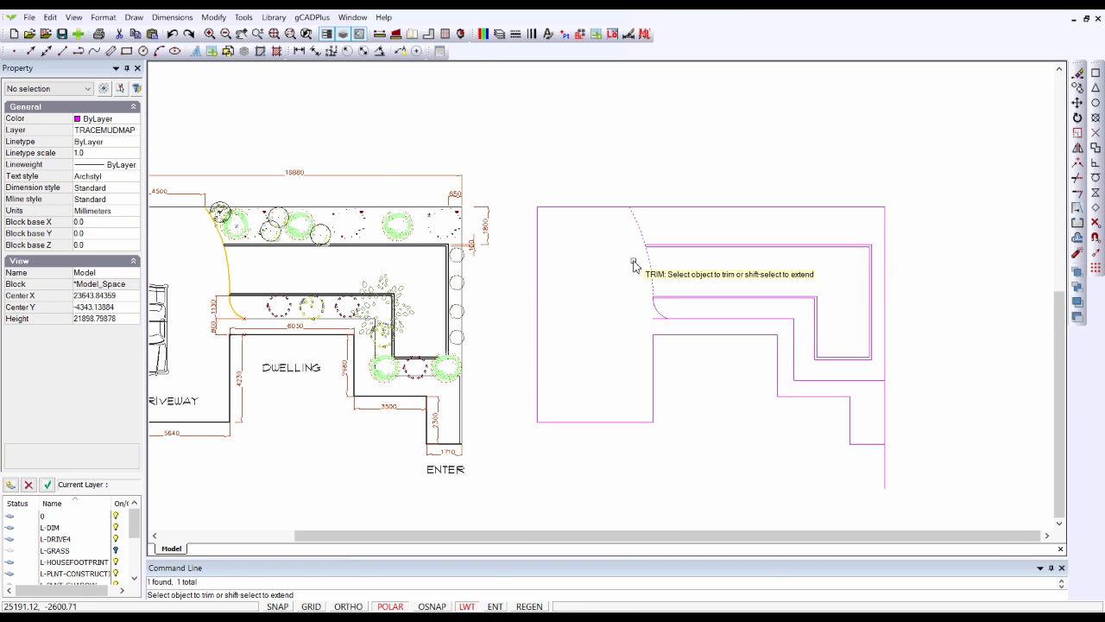
pyautogui.click(674, 319)
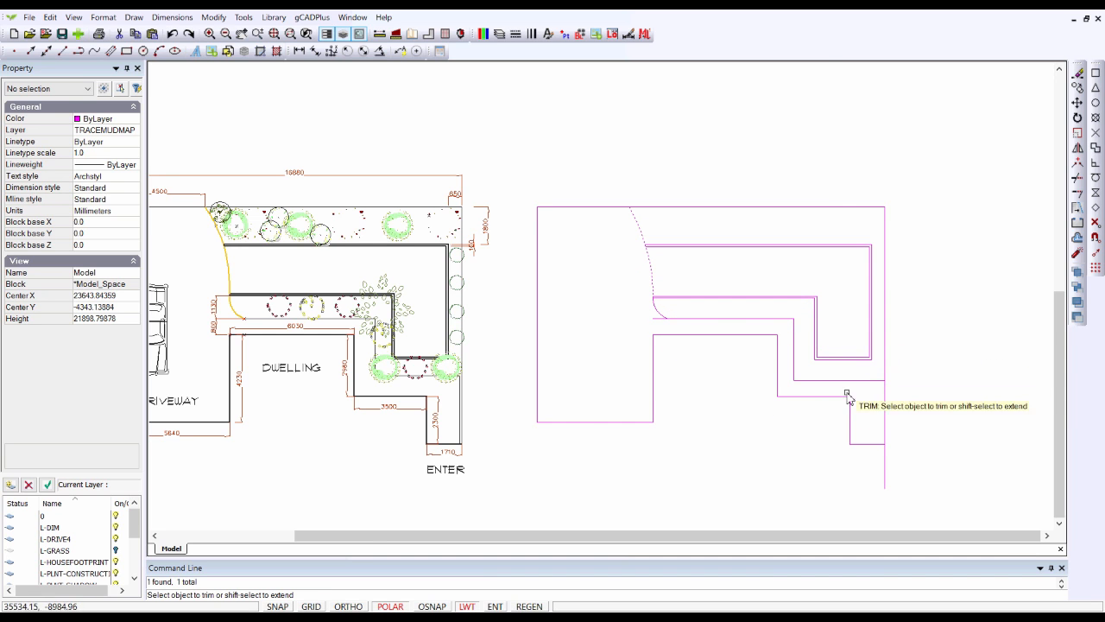
pyautogui.scroll(1, 440, 356)
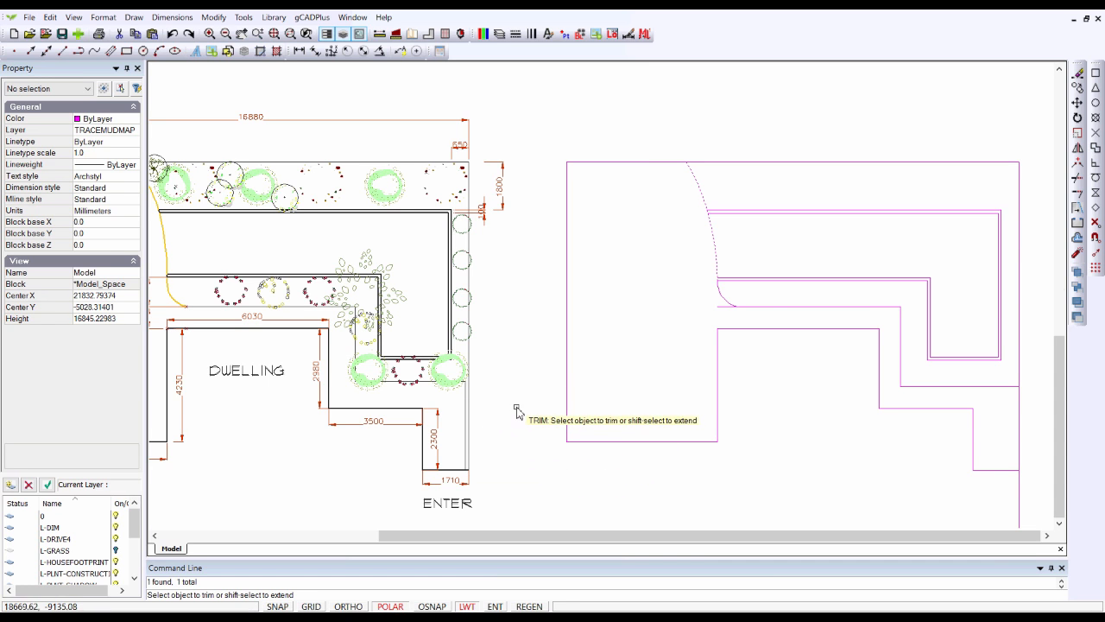
pyautogui.scroll(-1, 515, 412)
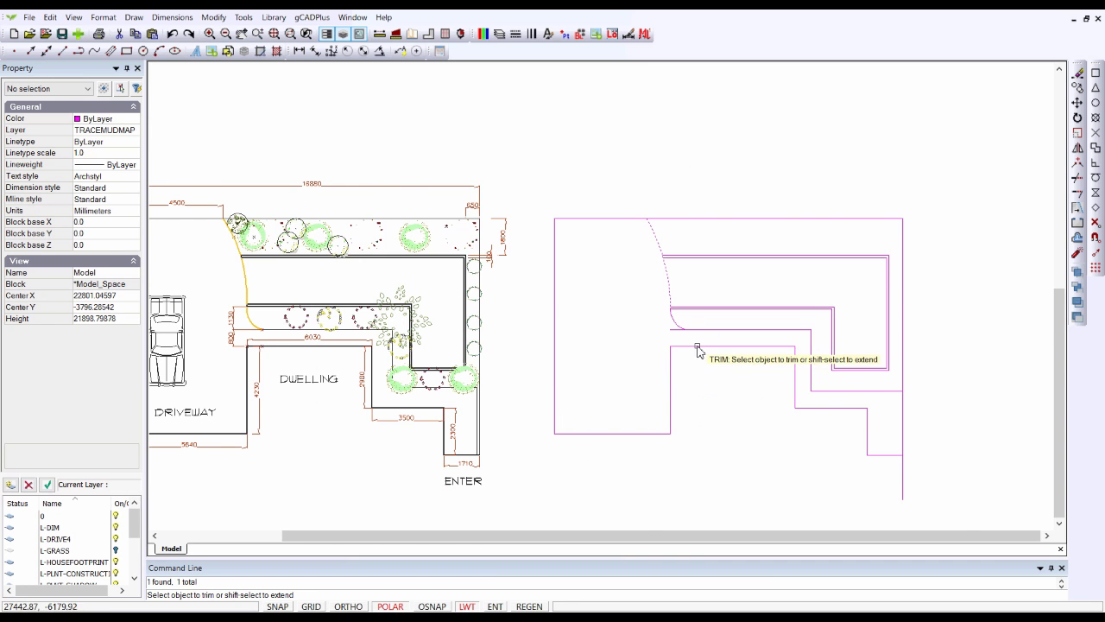
pyautogui.scroll(3, 686, 343)
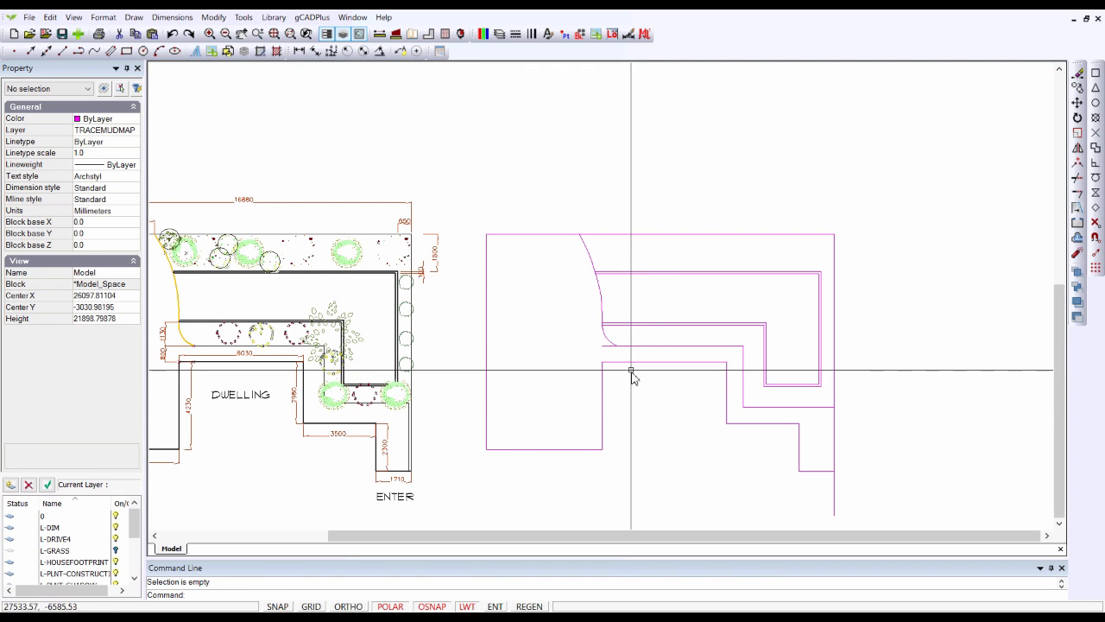
# Step: Shorten the horizontal garden bed line below the double edging by moving its left endpoint onto the lower driveway arc's end
pyautogui.scroll(3, 613, 358)
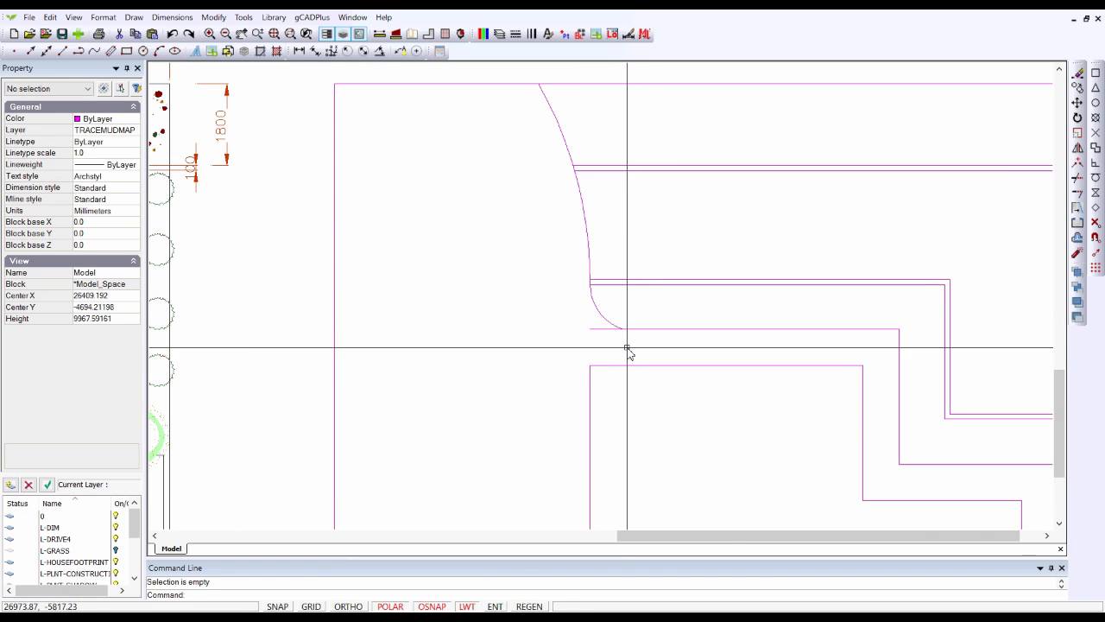
pyautogui.scroll(3, 624, 346)
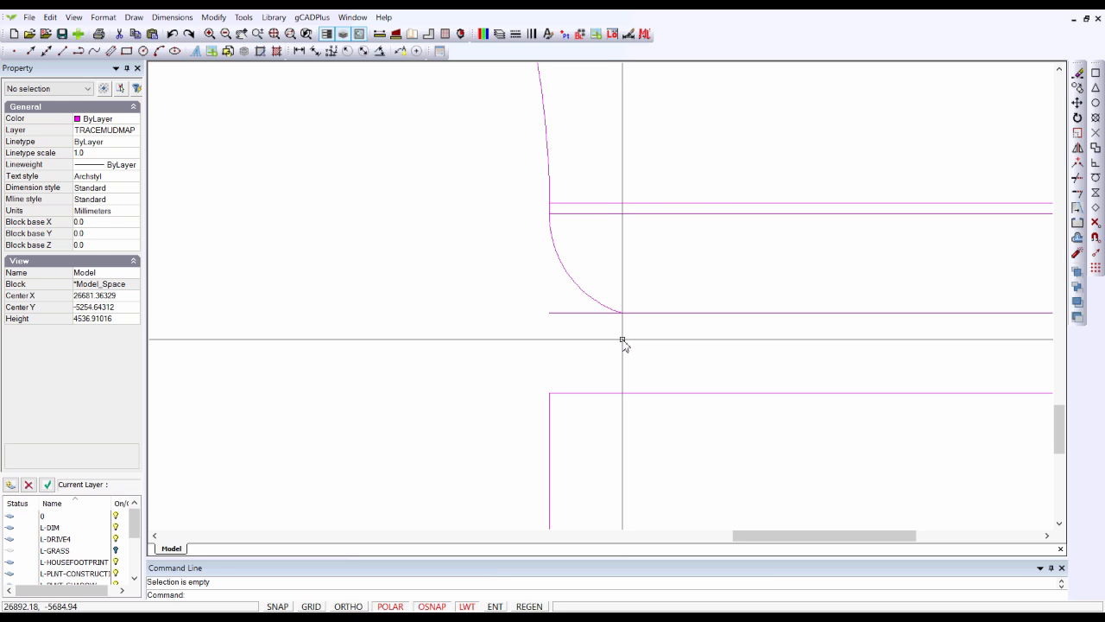
pyautogui.scroll(1, 594, 328)
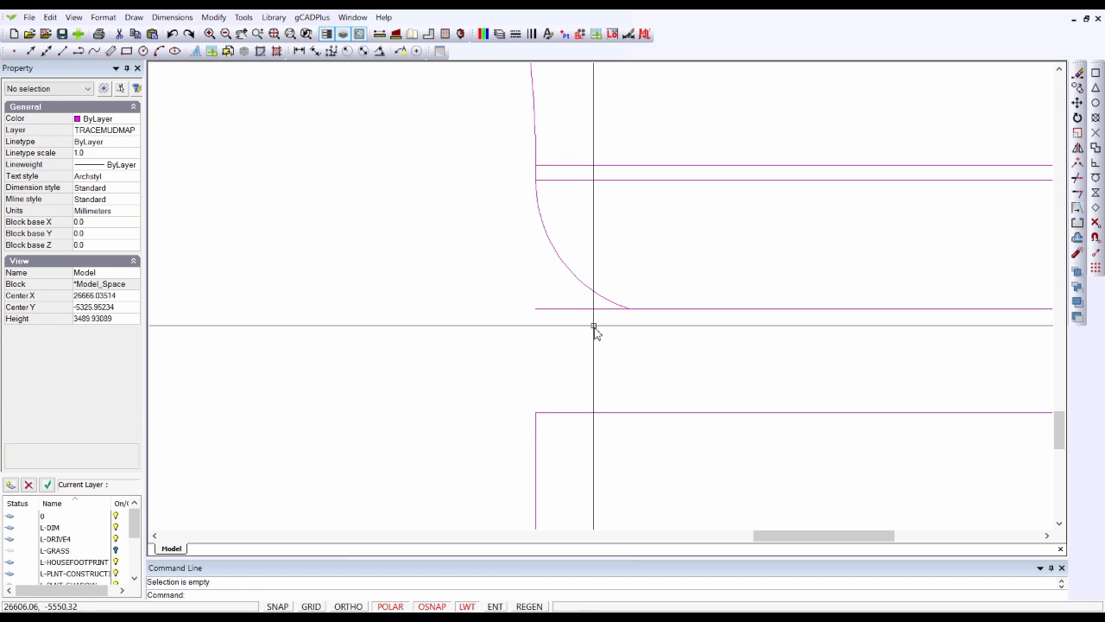
pyautogui.click(585, 289)
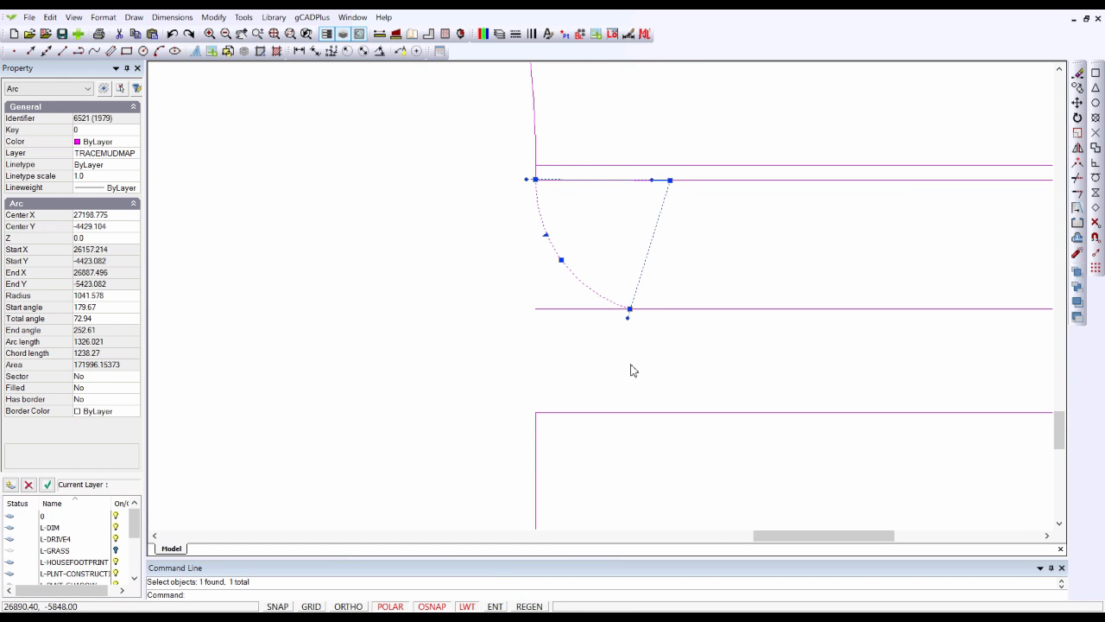
pyautogui.press('Escape')
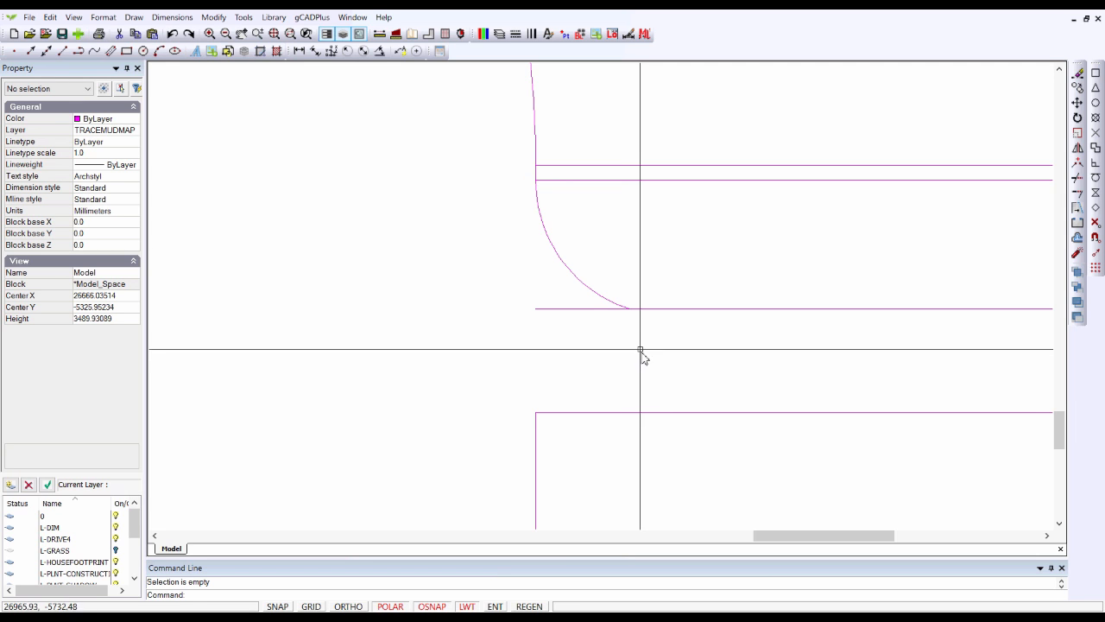
pyautogui.click(703, 309)
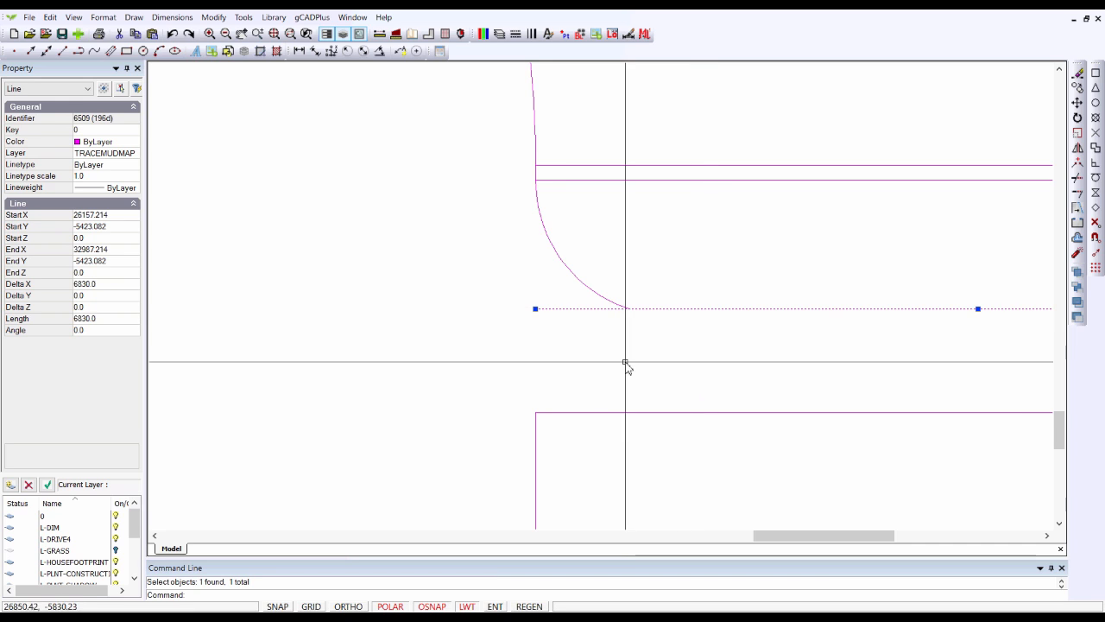
pyautogui.scroll(5, 541, 328)
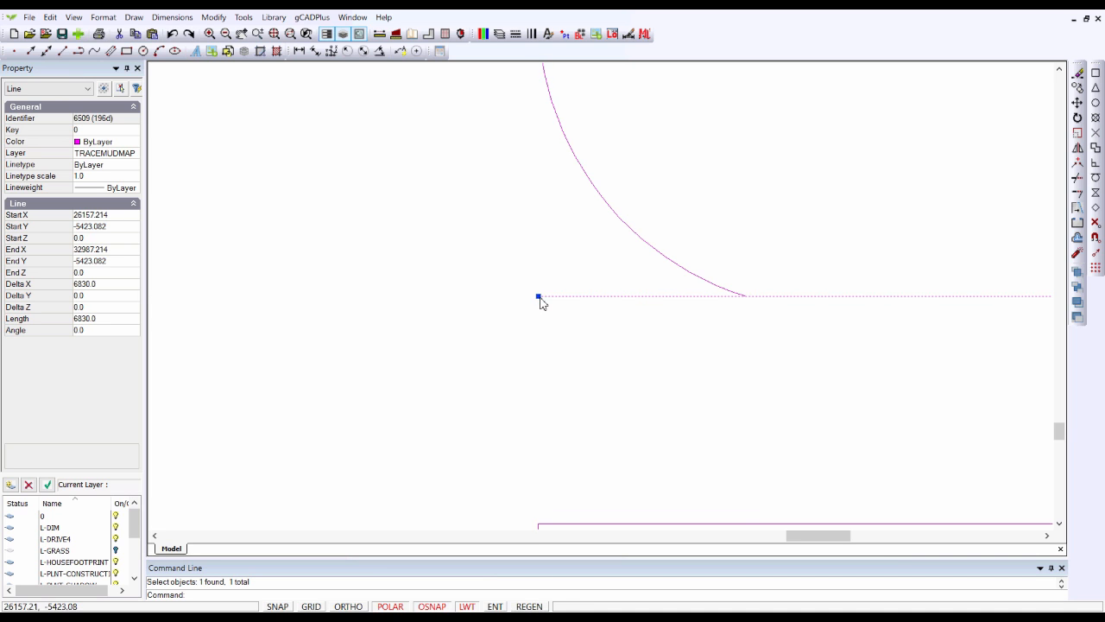
pyautogui.click(539, 297)
pyautogui.scroll(-4, 621, 315)
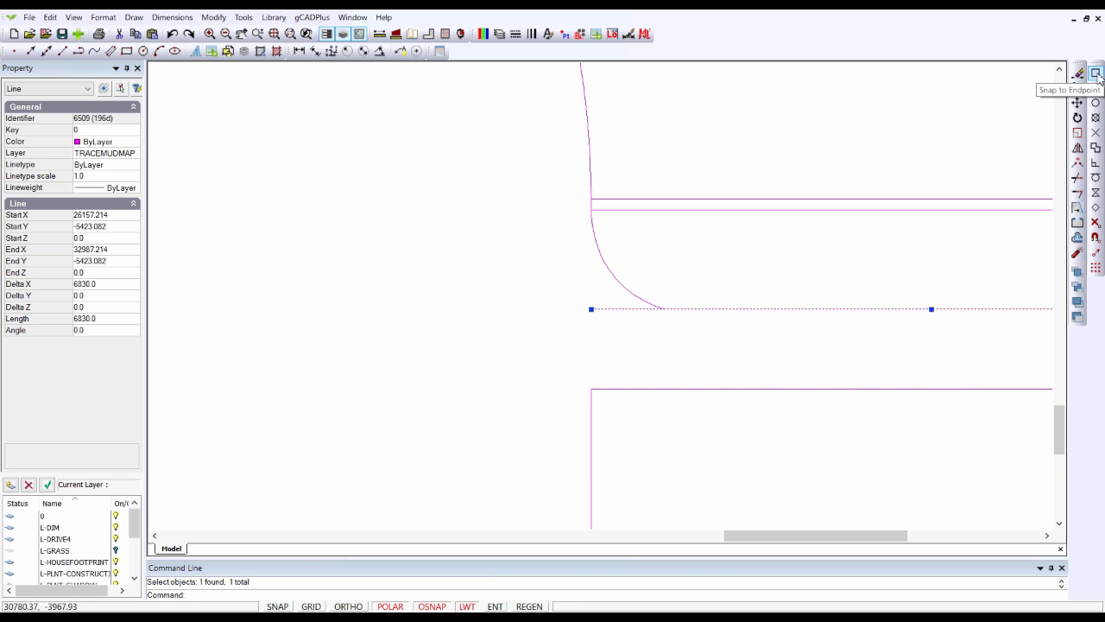
pyautogui.click(664, 309)
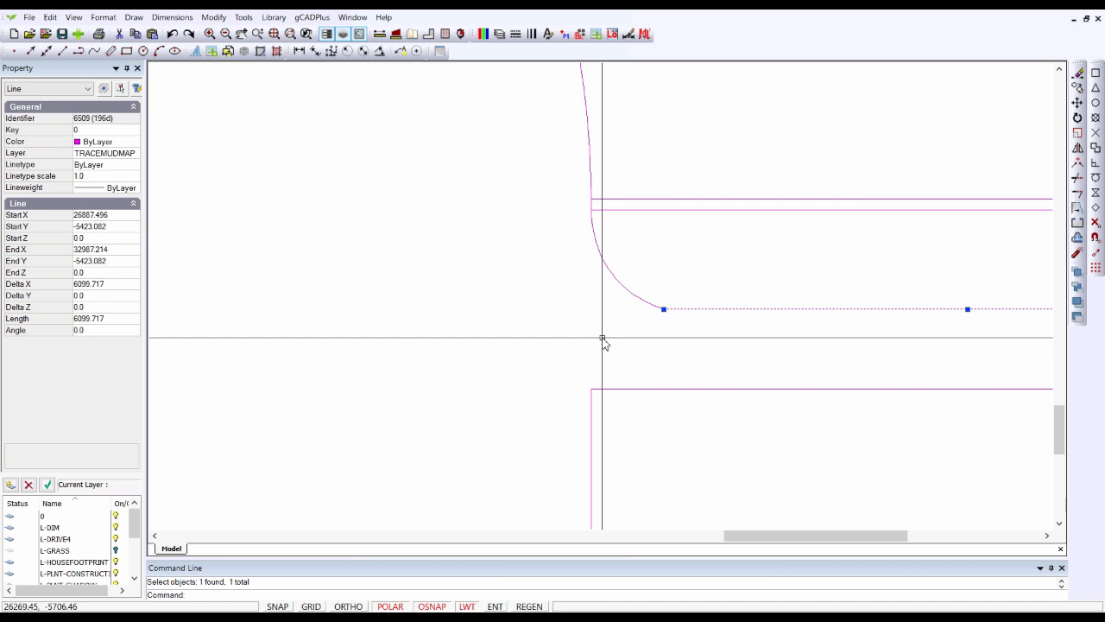
pyautogui.press('Escape')
# Step: Check the junction between the lower driveway arc and the shortened garden bed line, and review the whole traced layout
pyautogui.click(662, 316)
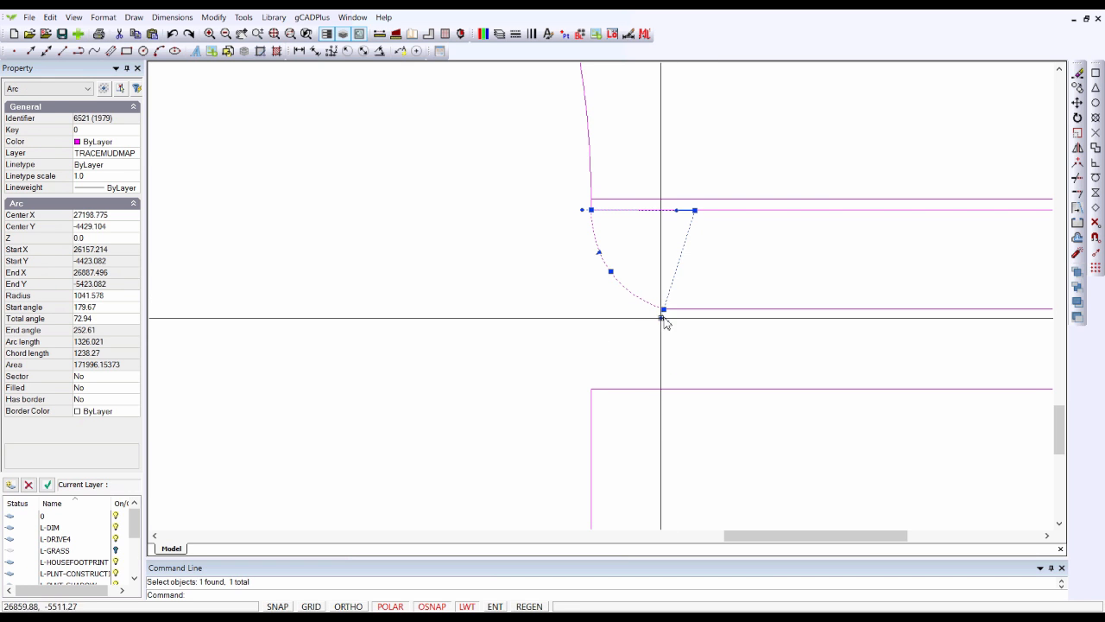
pyautogui.click(683, 310)
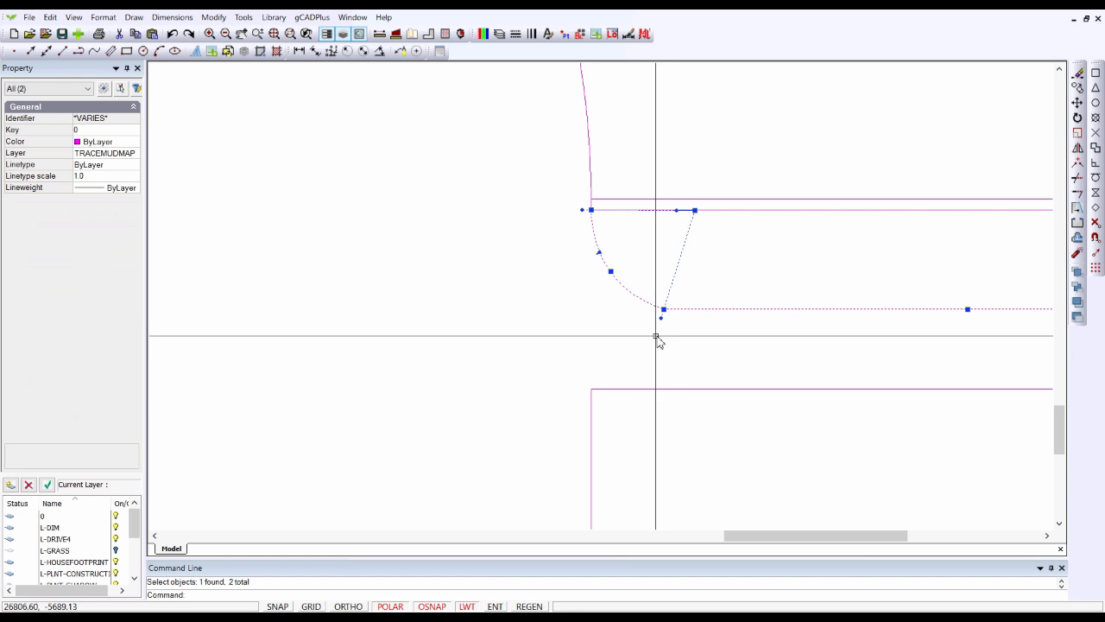
pyautogui.press('Escape')
pyautogui.scroll(-4, 561, 308)
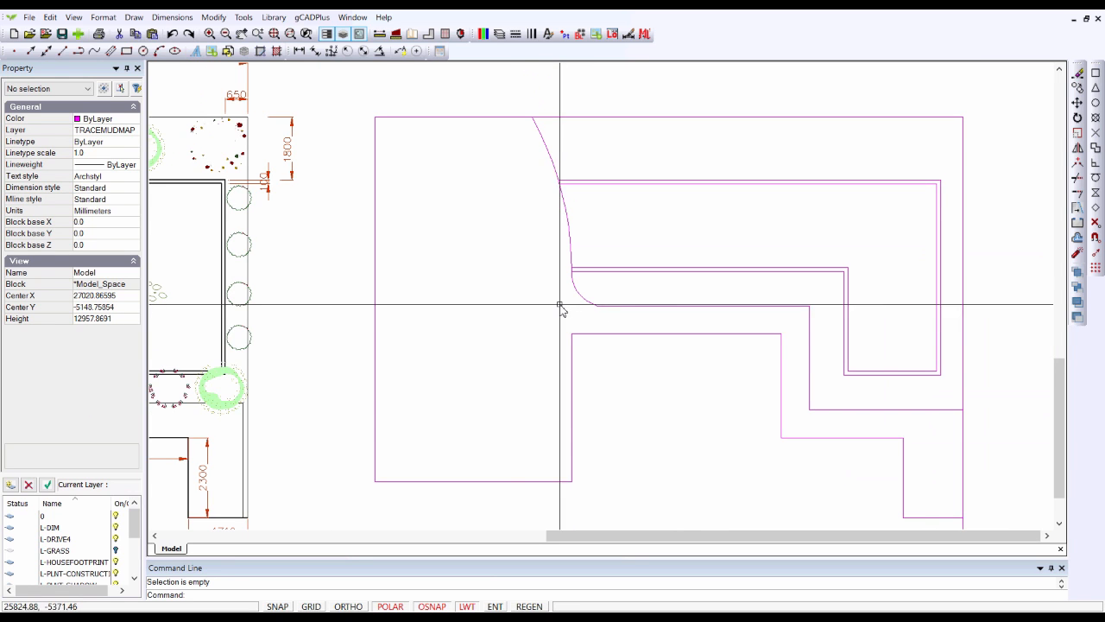
pyautogui.scroll(-1, 503, 357)
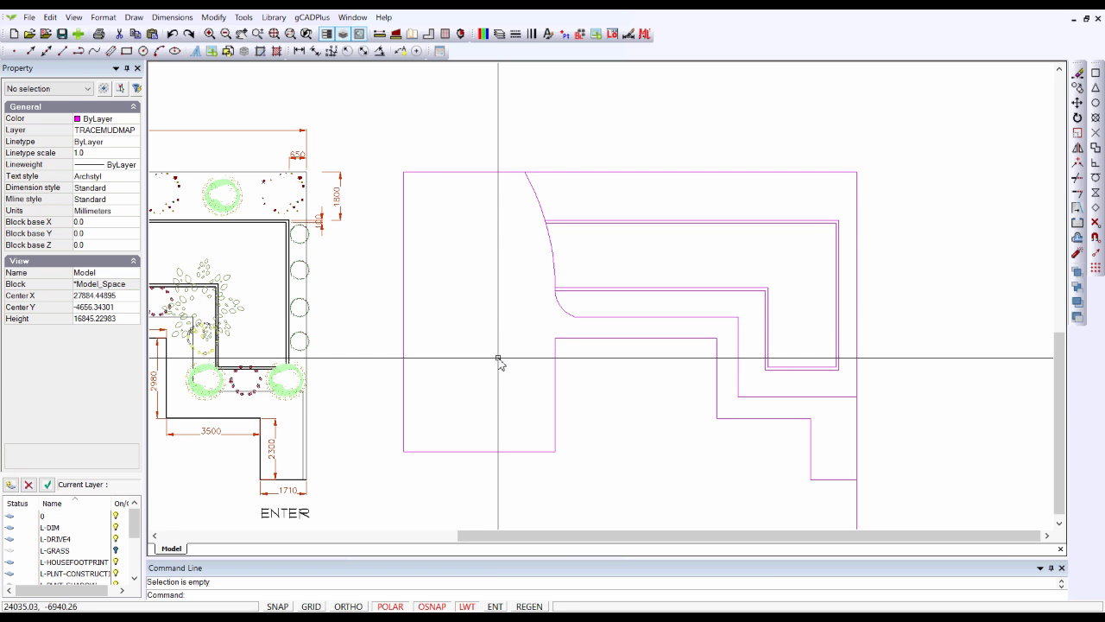
pyautogui.scroll(-1, 533, 361)
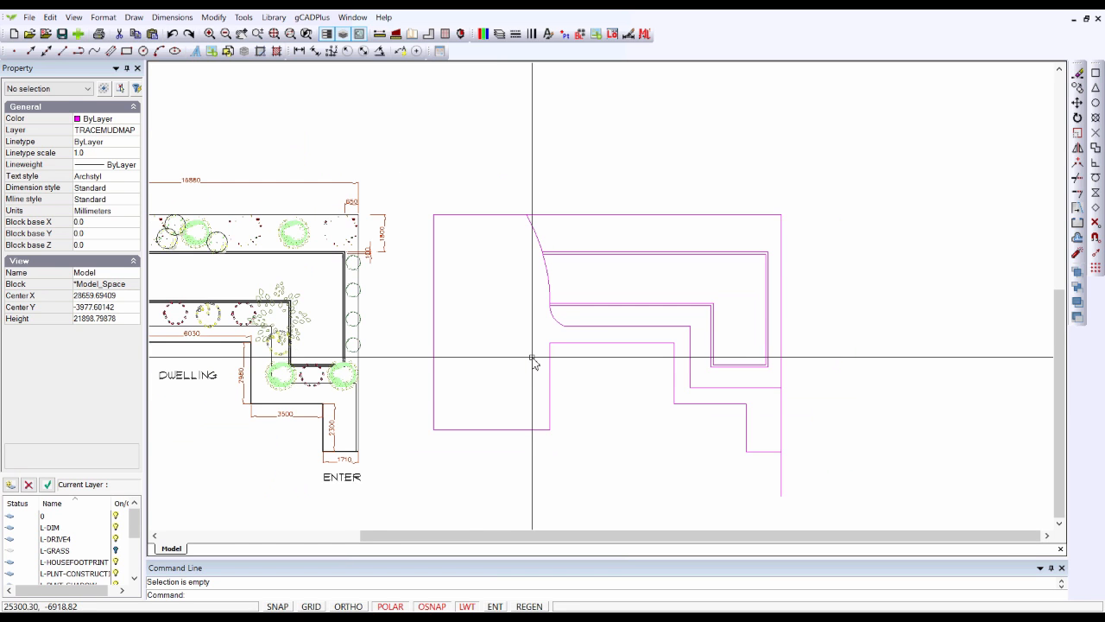